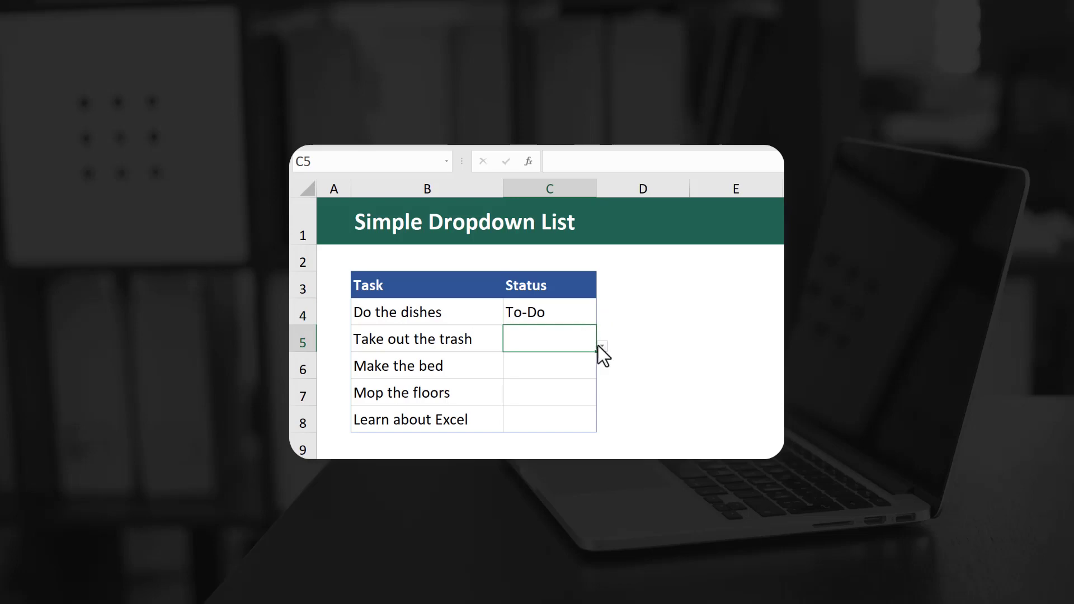
Set the status of Take out the trash to In Progress and open the status choices for Make the bed
click(602, 346)
click(577, 374)
click(588, 371)
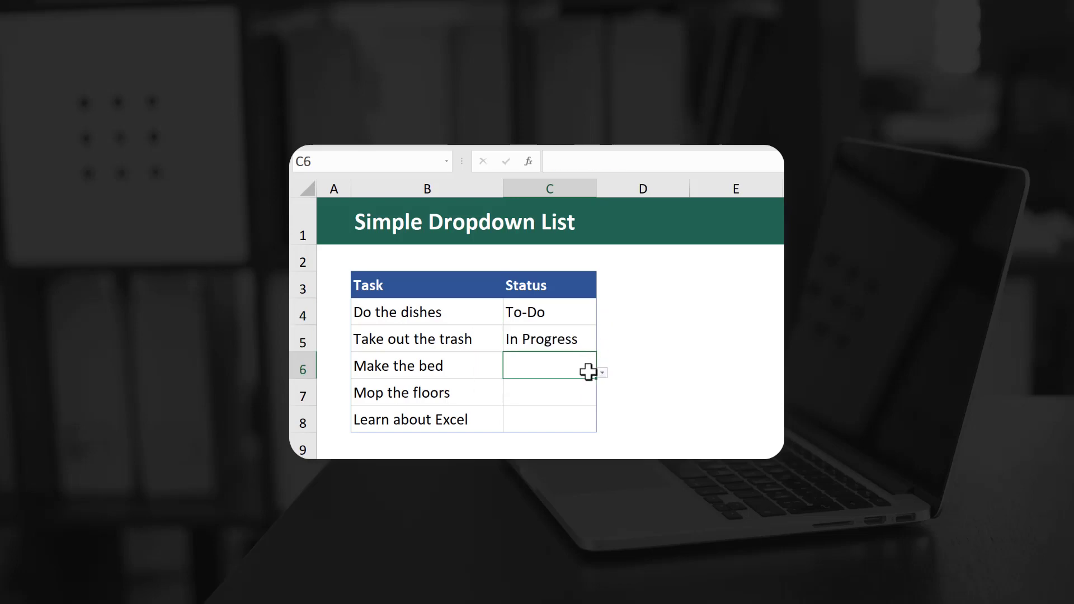
click(602, 373)
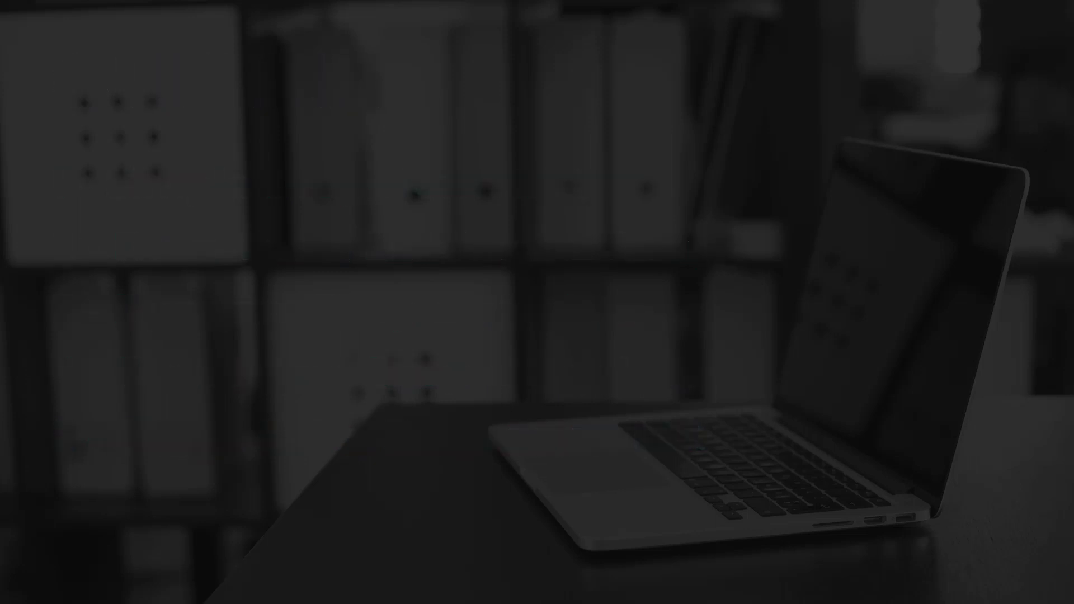
Choose To-Do as the status of Do the dishes and In Progress for Take out the trash
click(600, 320)
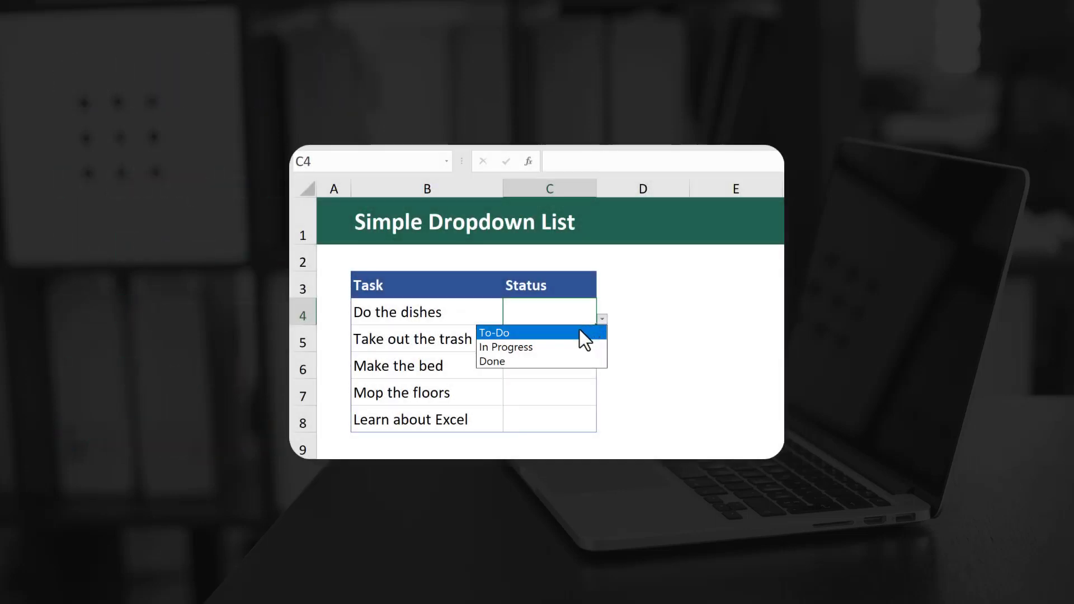
click(580, 330)
click(580, 336)
click(601, 347)
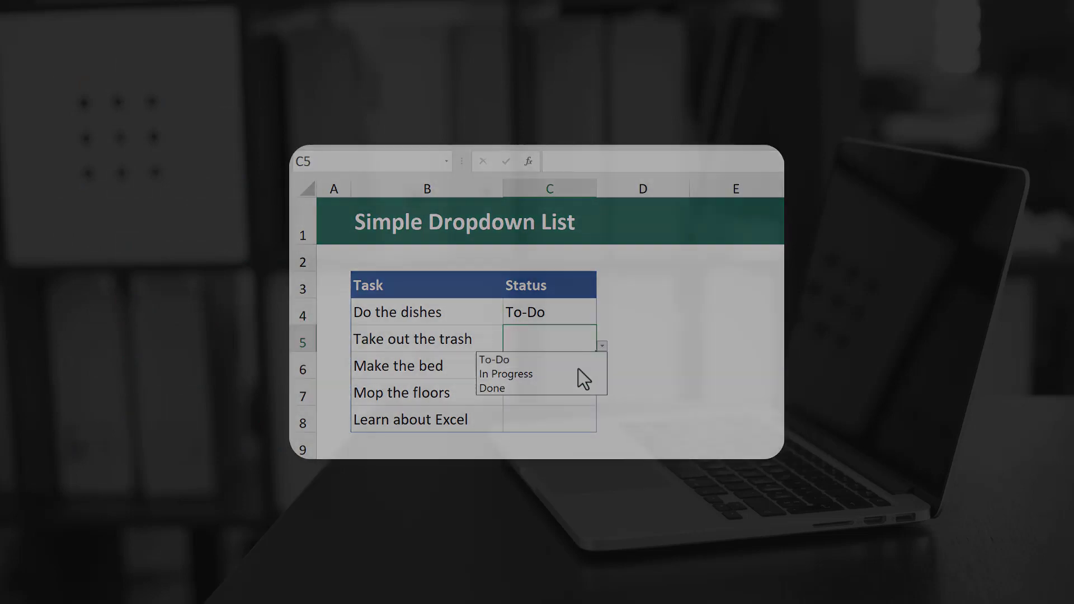
click(576, 372)
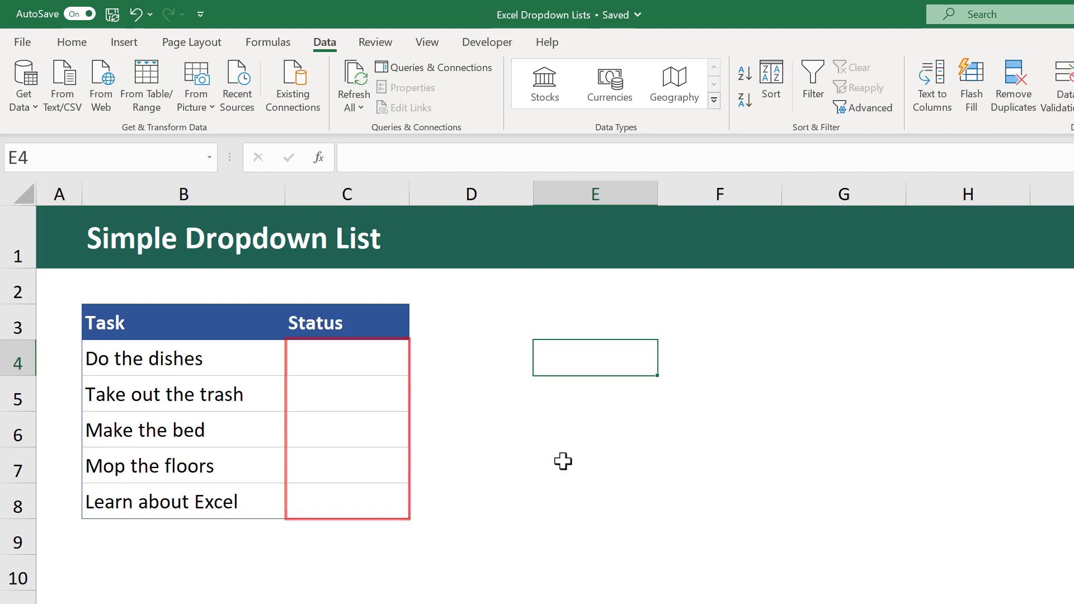
Fill the Status cells of the first three tasks from their dropdowns with To-Do, In Progress and Done
key(Left)
key(Left)
key(alt+Down)
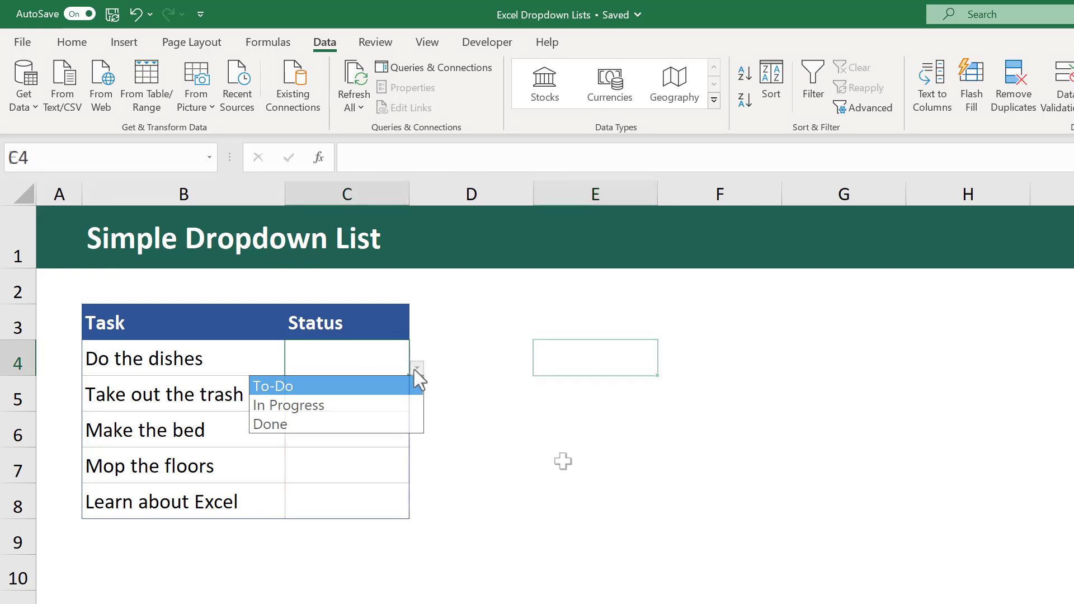
click(387, 382)
click(391, 392)
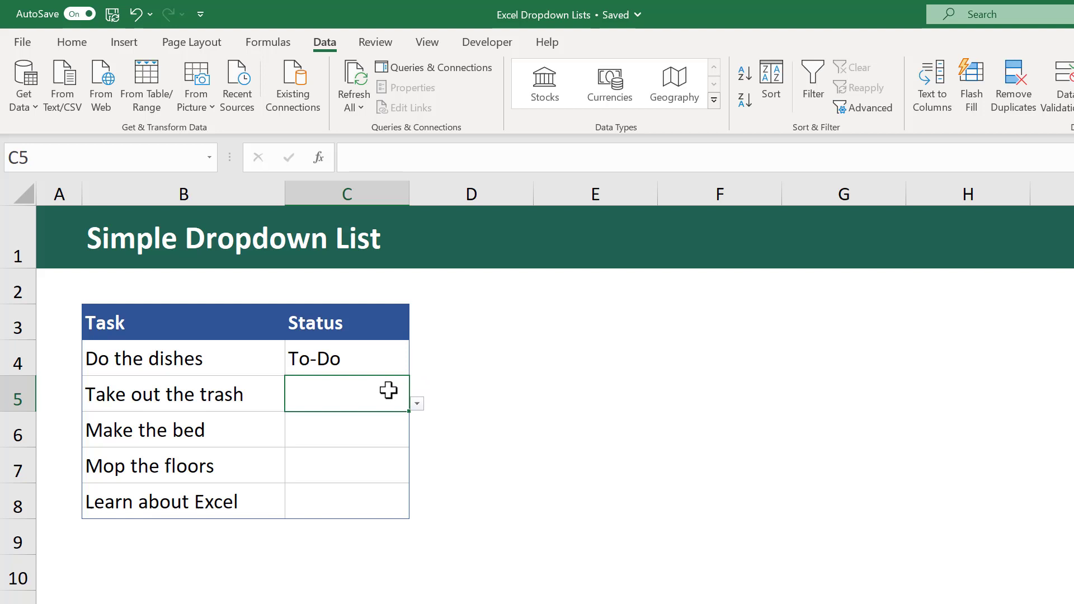
click(417, 403)
click(386, 450)
click(380, 432)
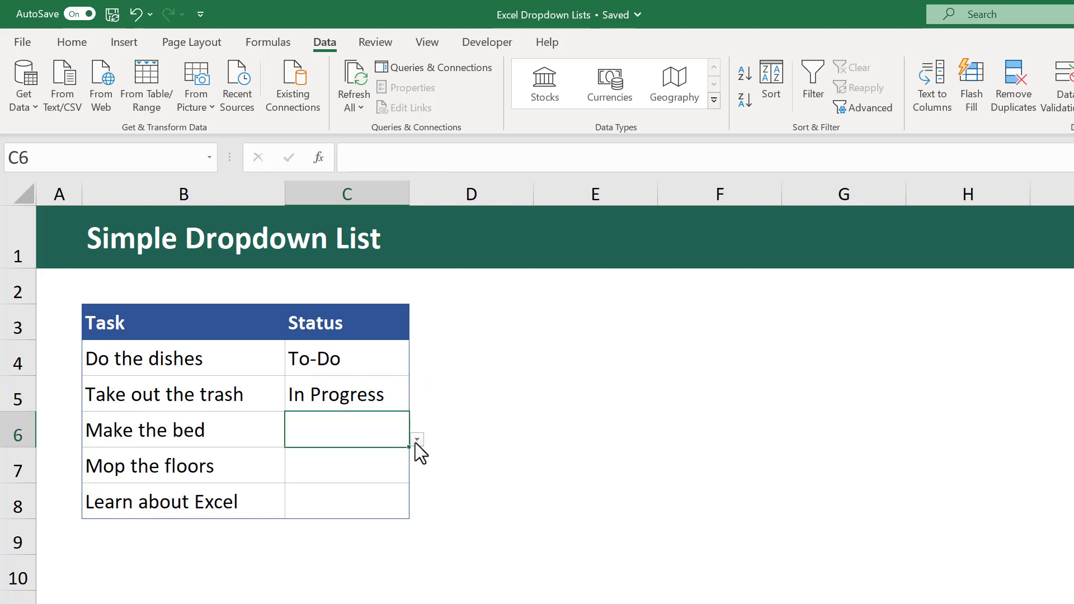
click(417, 439)
click(363, 495)
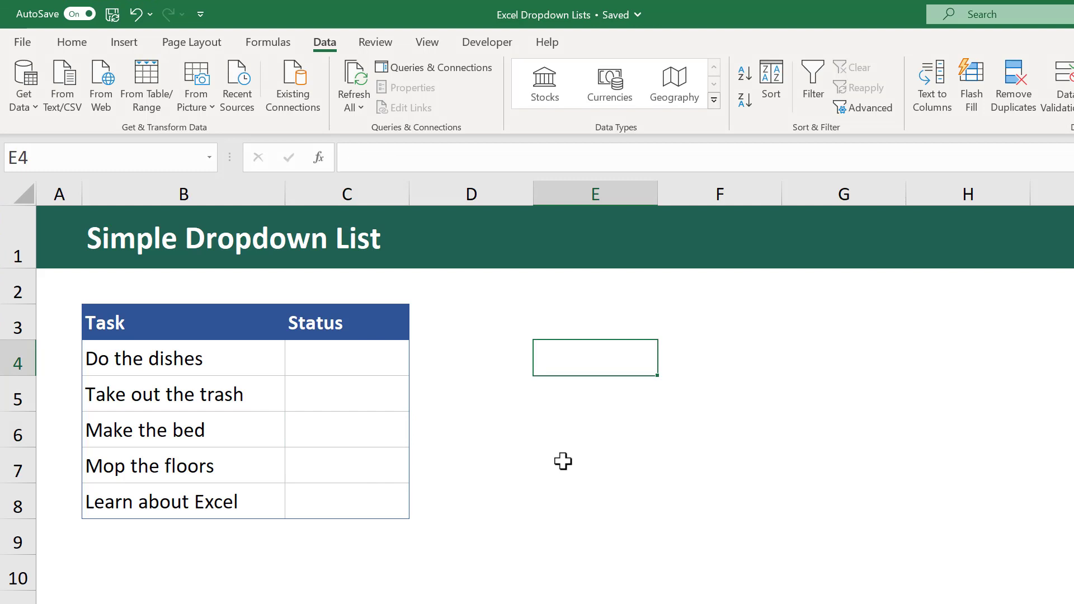
Apply List data validation to the Status cells C4:C8 with the source To-Do, In Progress, Done
drag(391, 362, 382, 501)
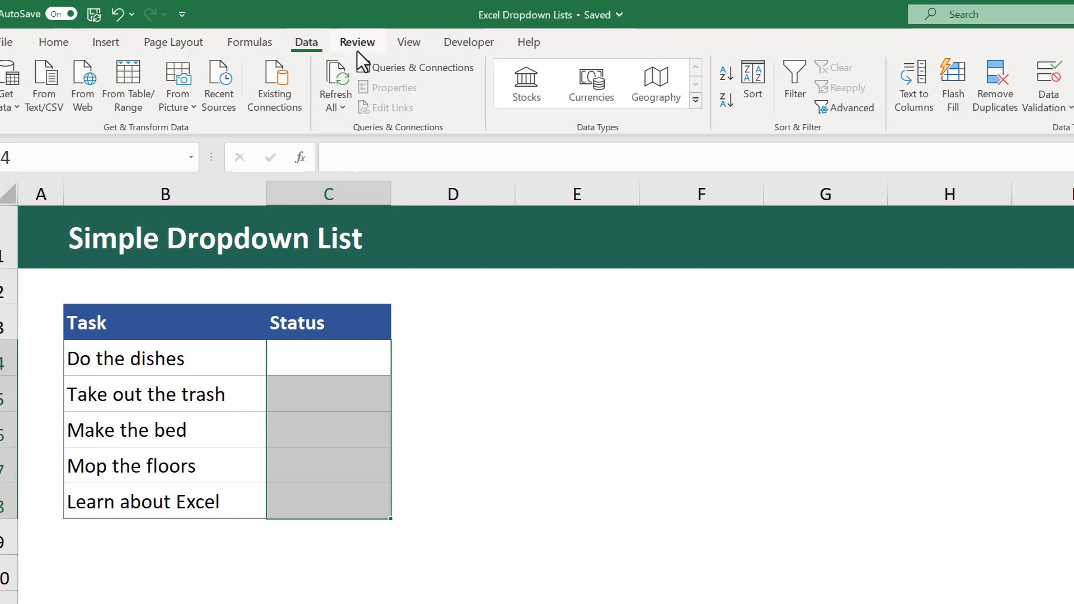
click(1047, 78)
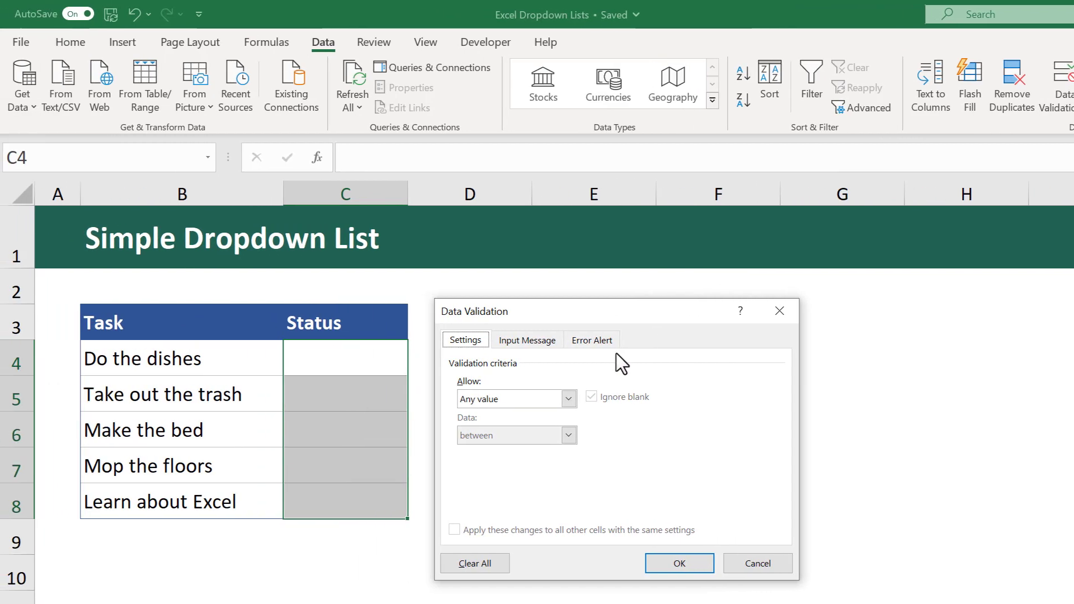
click(358, 398)
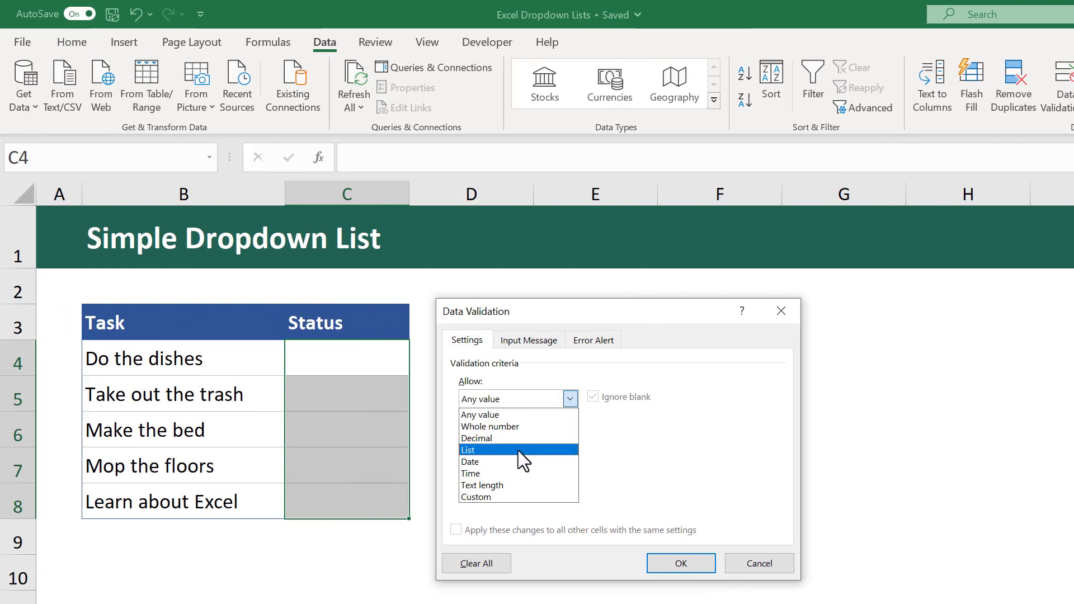
click(478, 451)
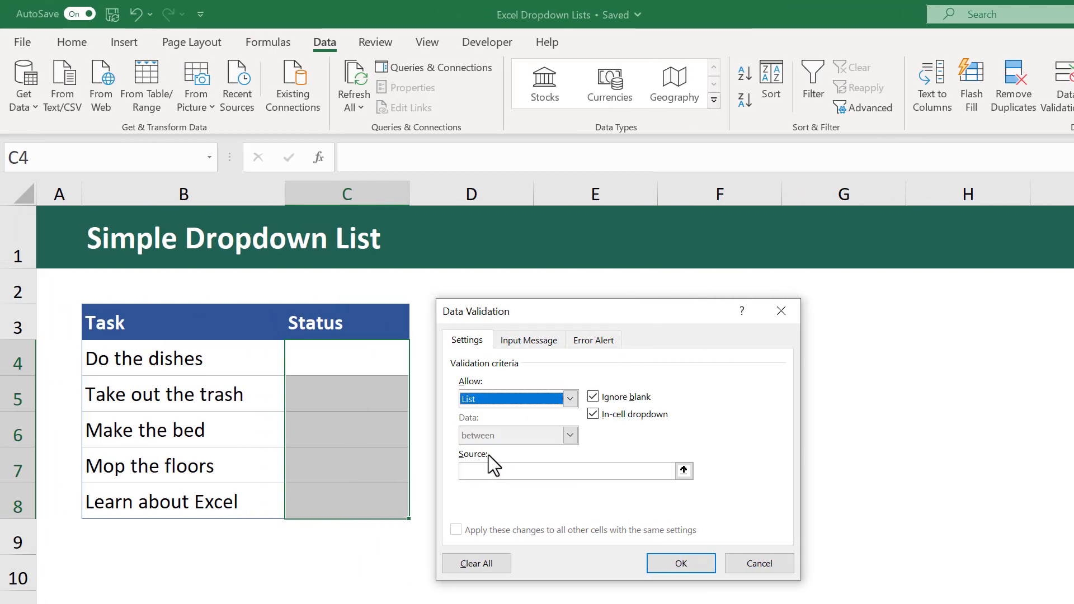
click(524, 473)
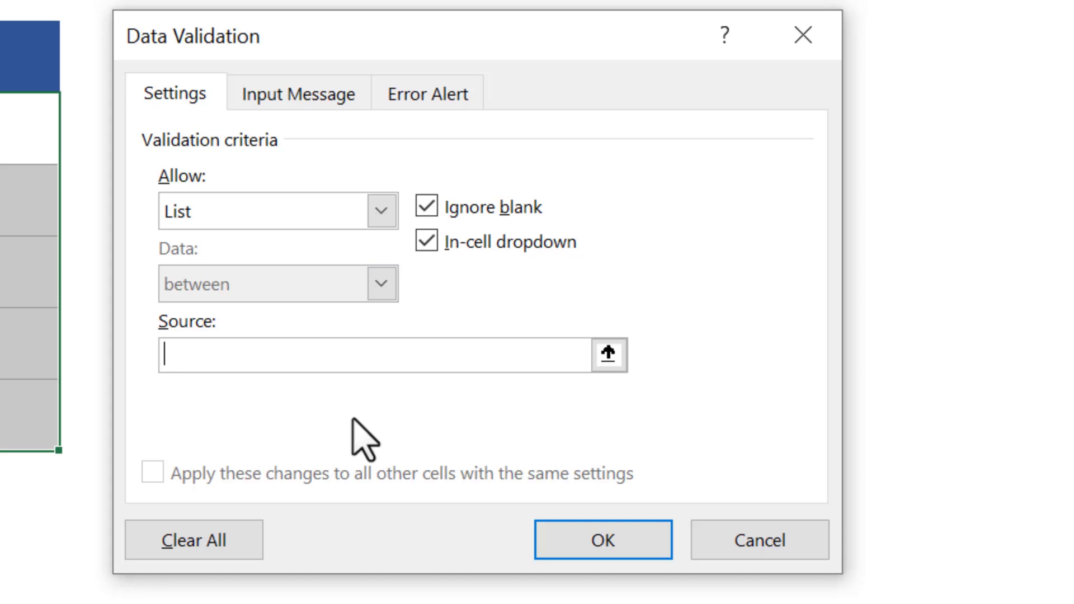
text(To-Do, In Progress, )
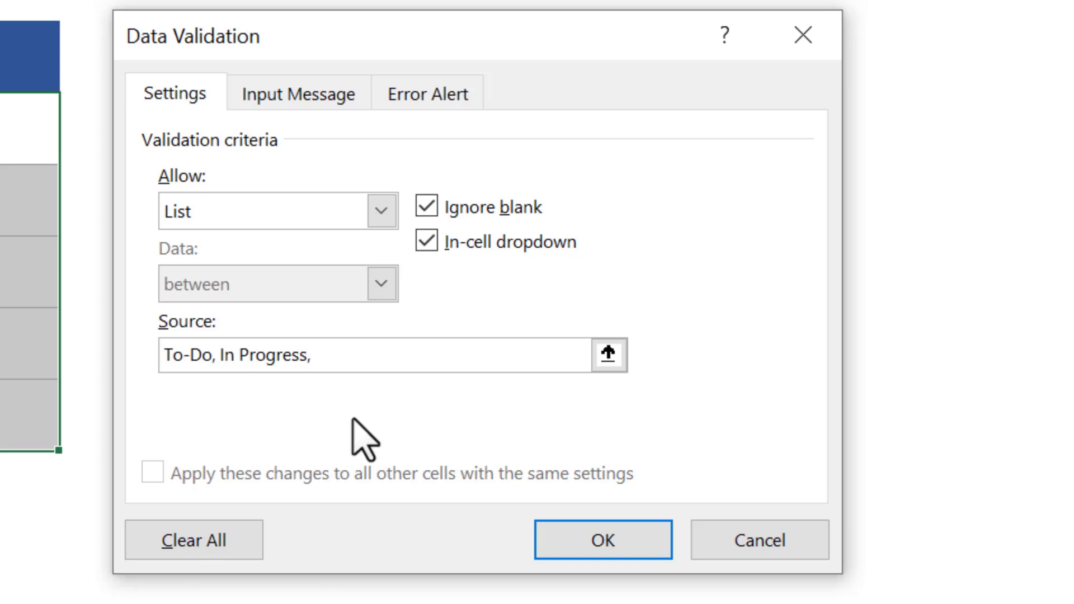
text(Done)
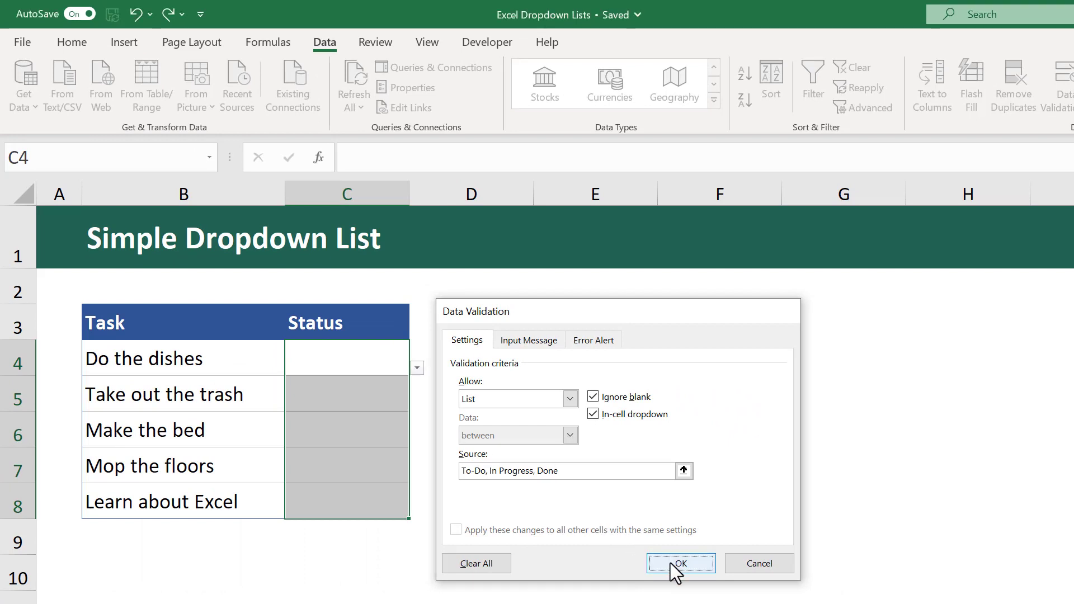
click(670, 563)
Use the new dropdowns to set C4 to To-Do, C5 to In Progress and C6 to Done
click(377, 358)
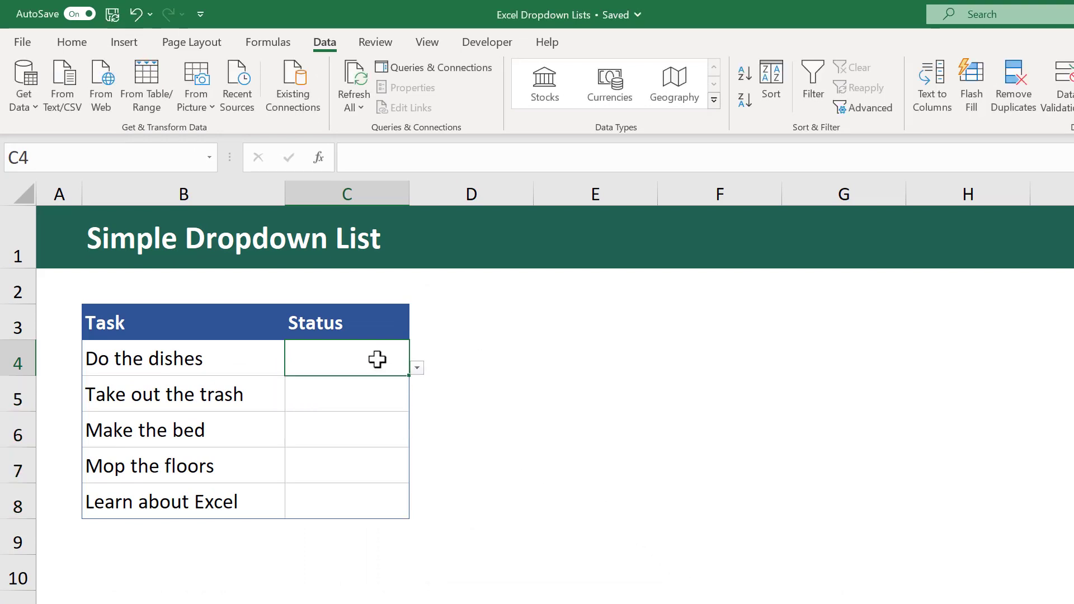
click(417, 368)
click(392, 387)
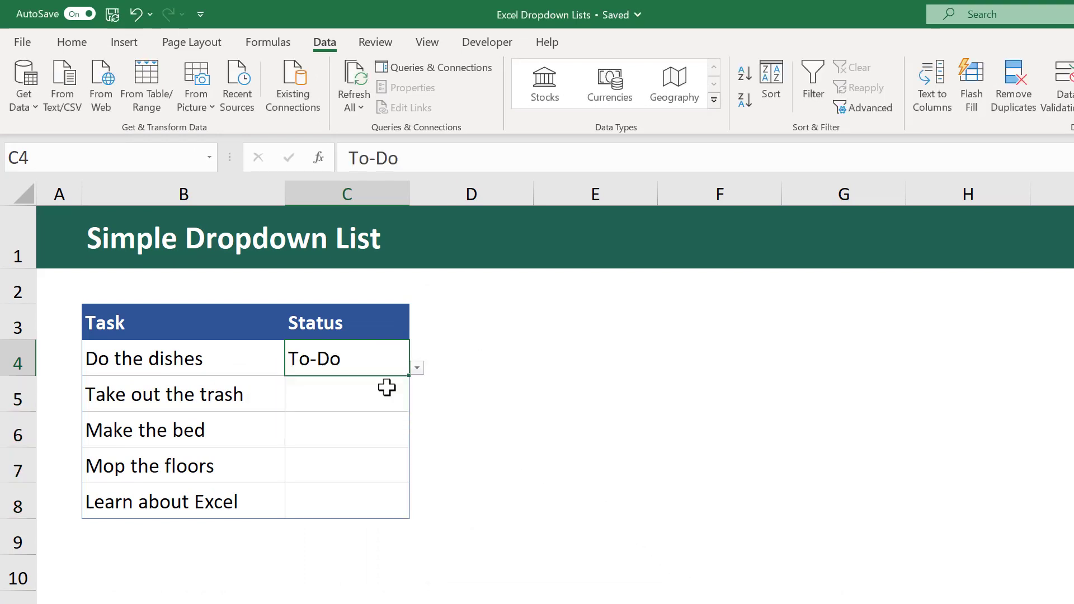
click(394, 396)
click(417, 403)
click(390, 442)
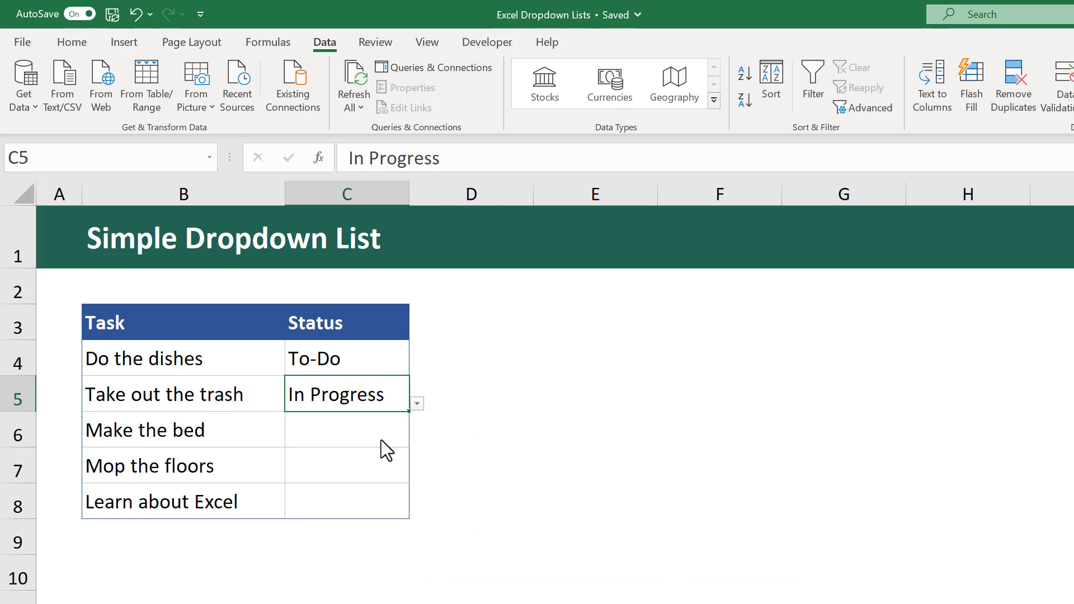
click(377, 429)
click(417, 440)
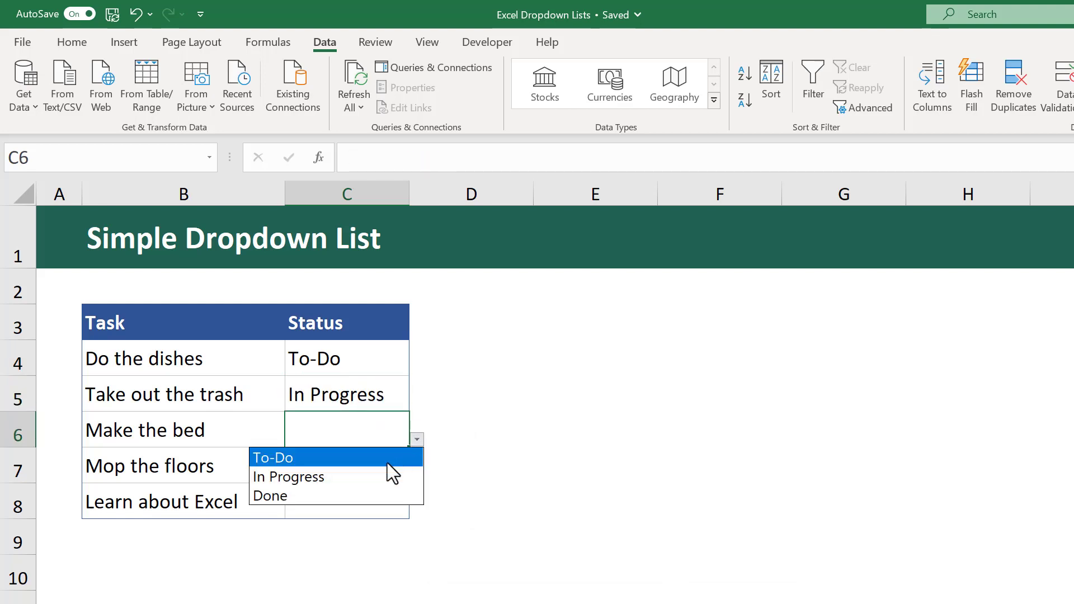
click(364, 496)
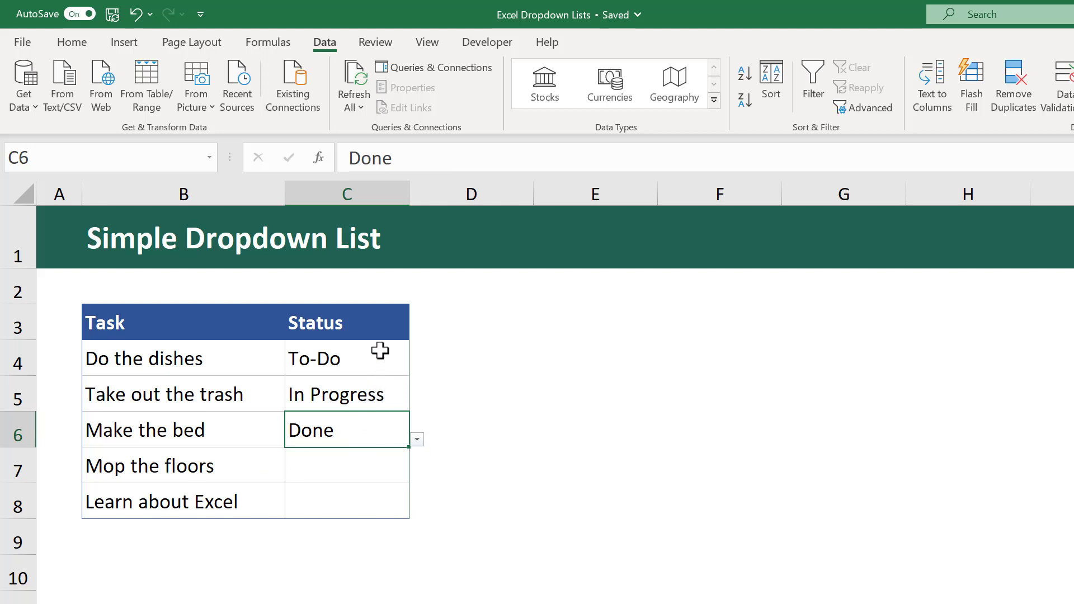
Clear all data validation from the Status cells C4:C8, keeping their entries
drag(380, 351, 378, 509)
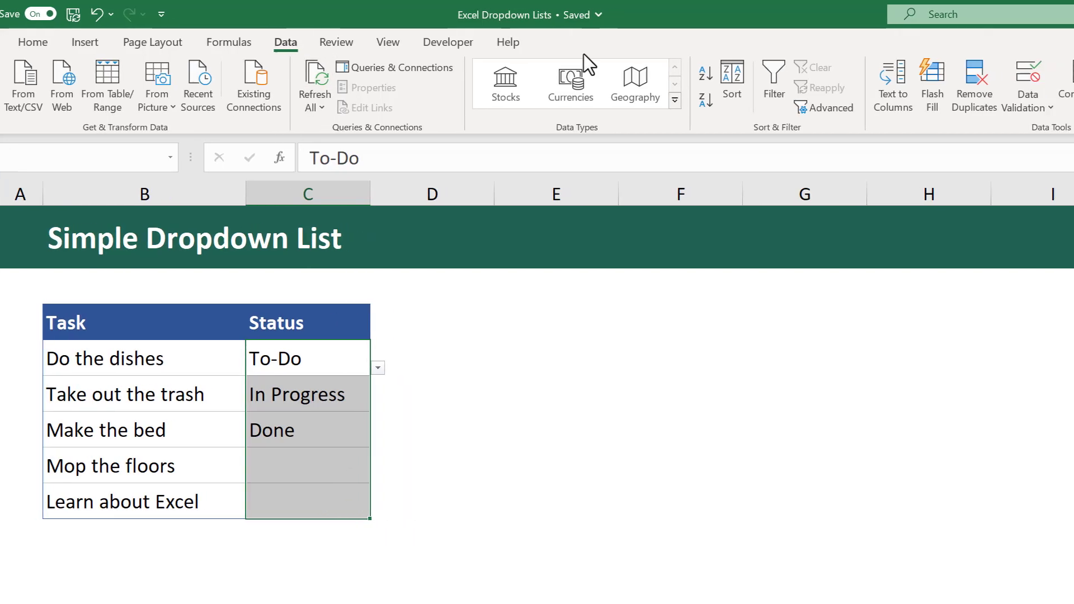
click(1028, 75)
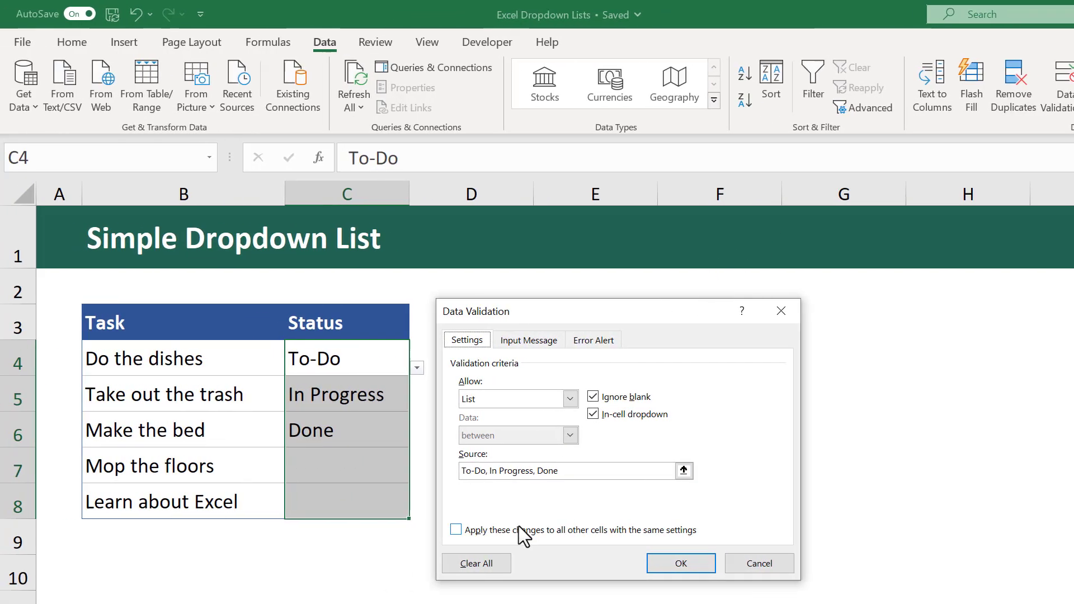
click(471, 564)
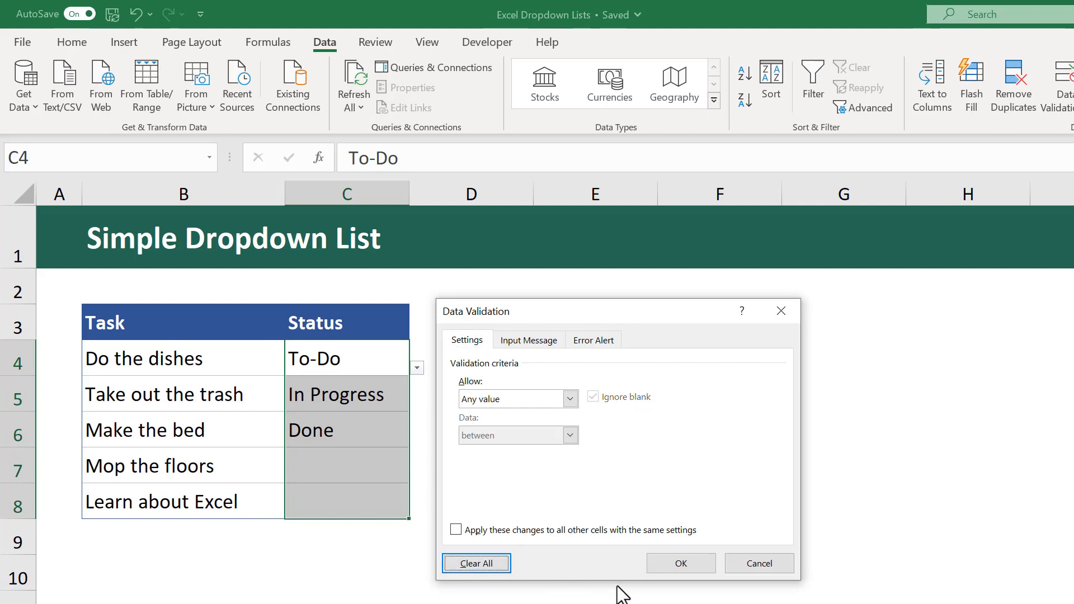
click(675, 566)
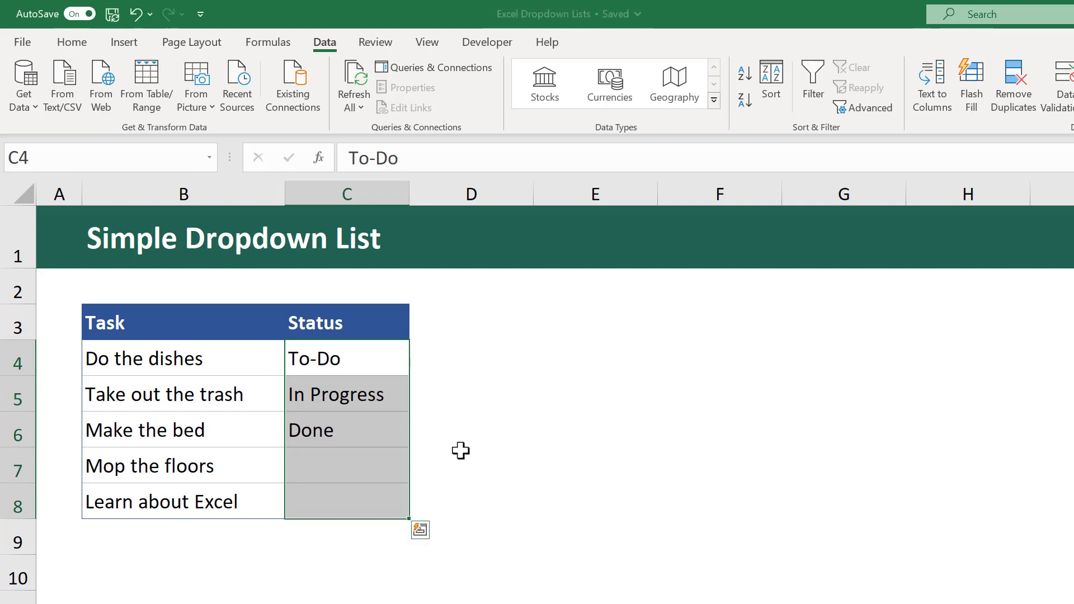
click(403, 430)
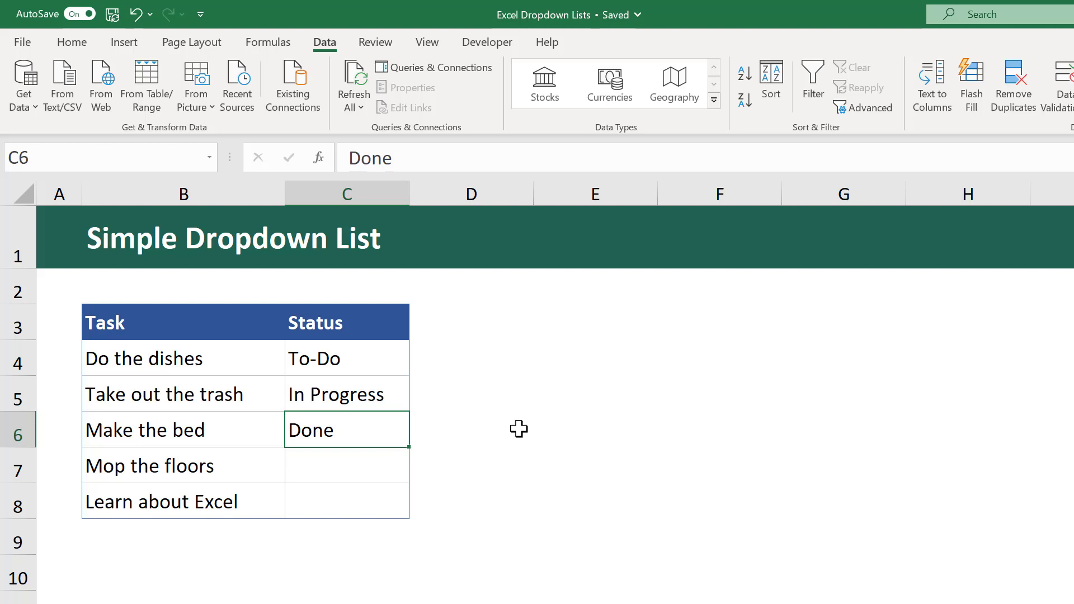
click(549, 431)
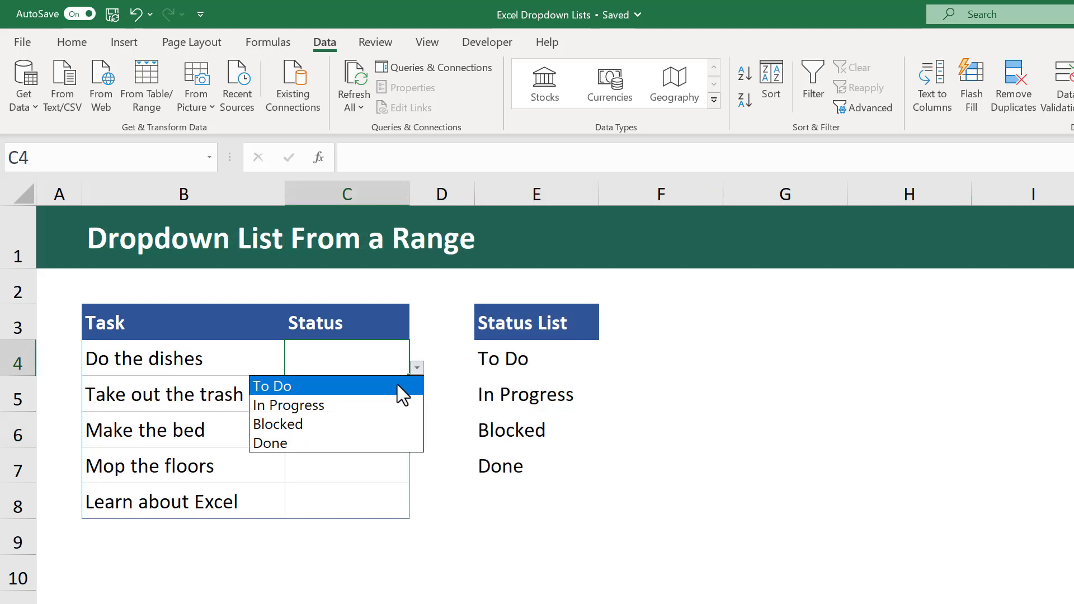
On the Dropdown List From a Range sheet, set the first three task statuses to To Do, In Progress and Done
key(Escape)
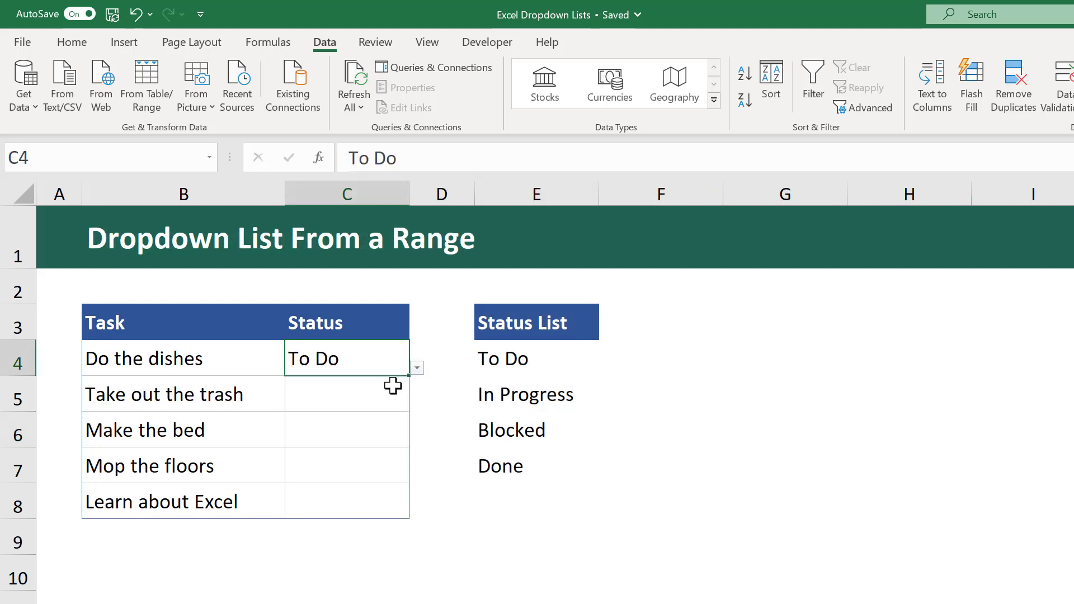
click(392, 386)
click(417, 403)
click(398, 442)
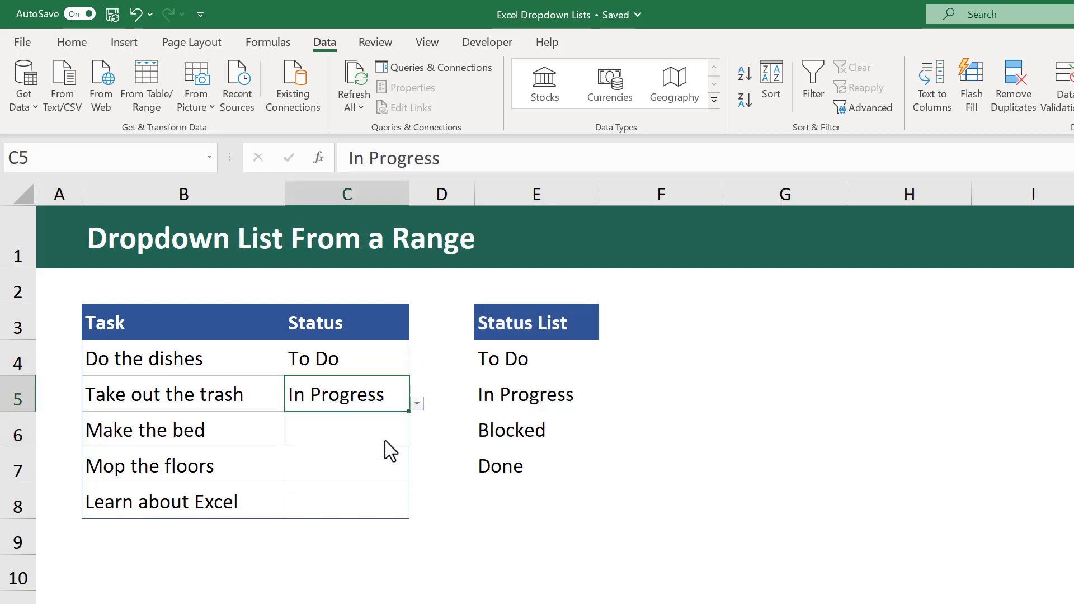
click(384, 441)
click(417, 440)
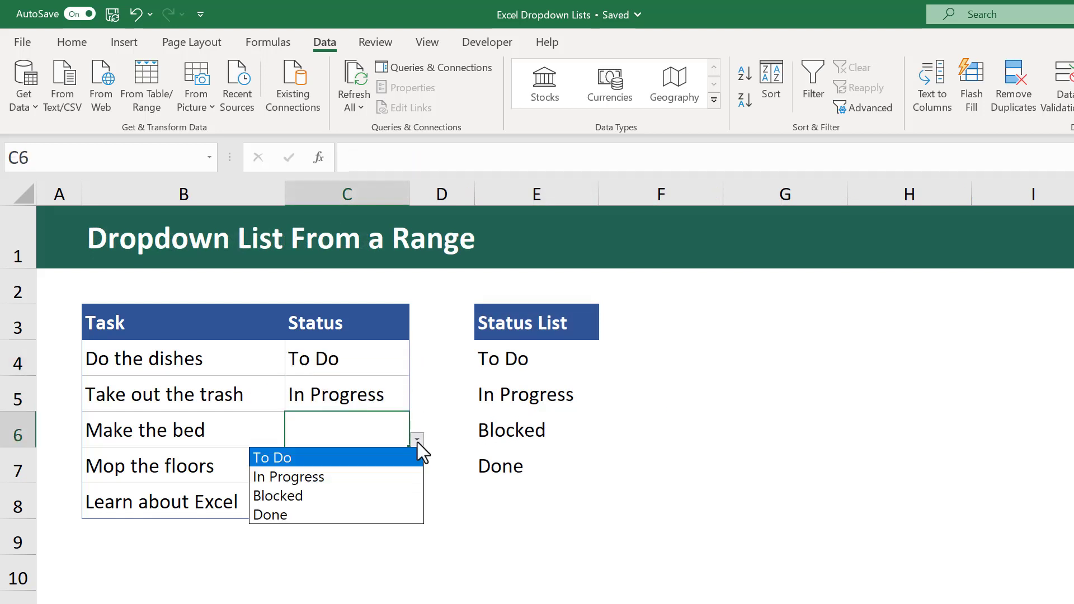
click(355, 515)
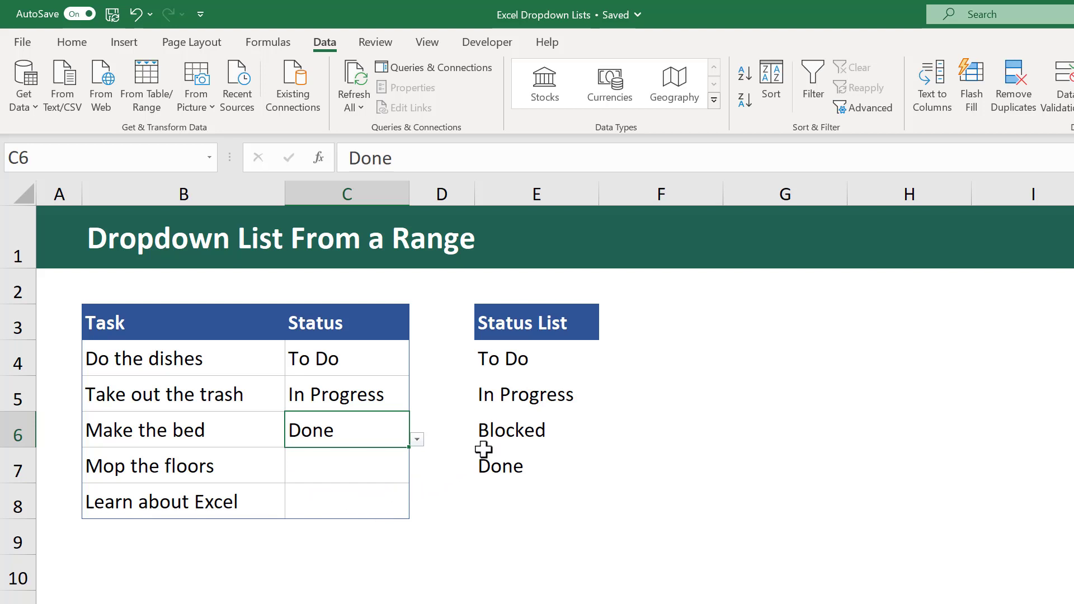
Replace the Blocked entry in the Status List with In Review
click(519, 432)
text(In Review)
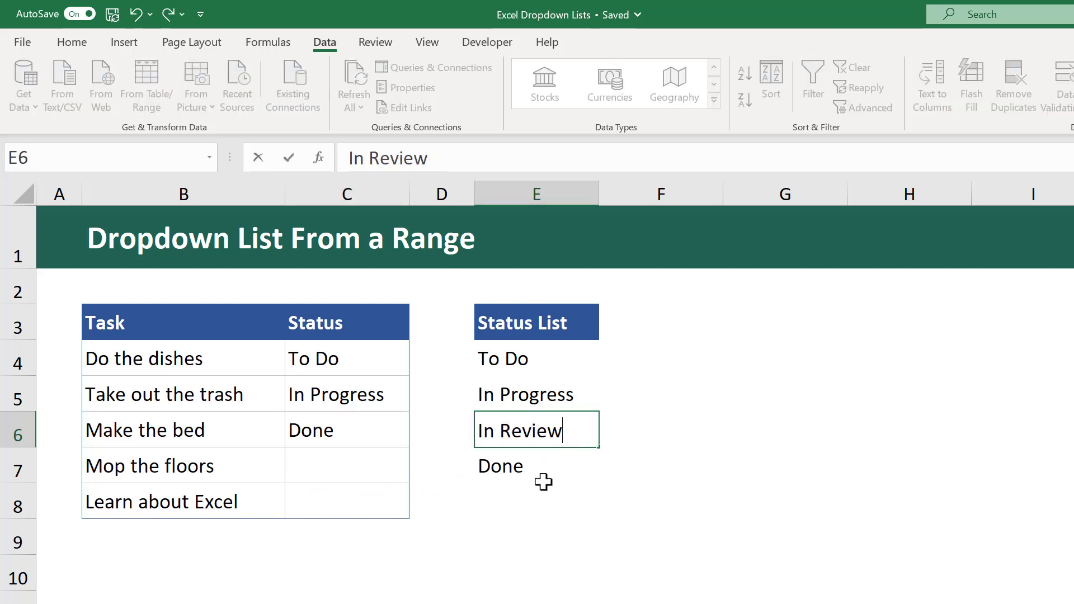
key(Return)
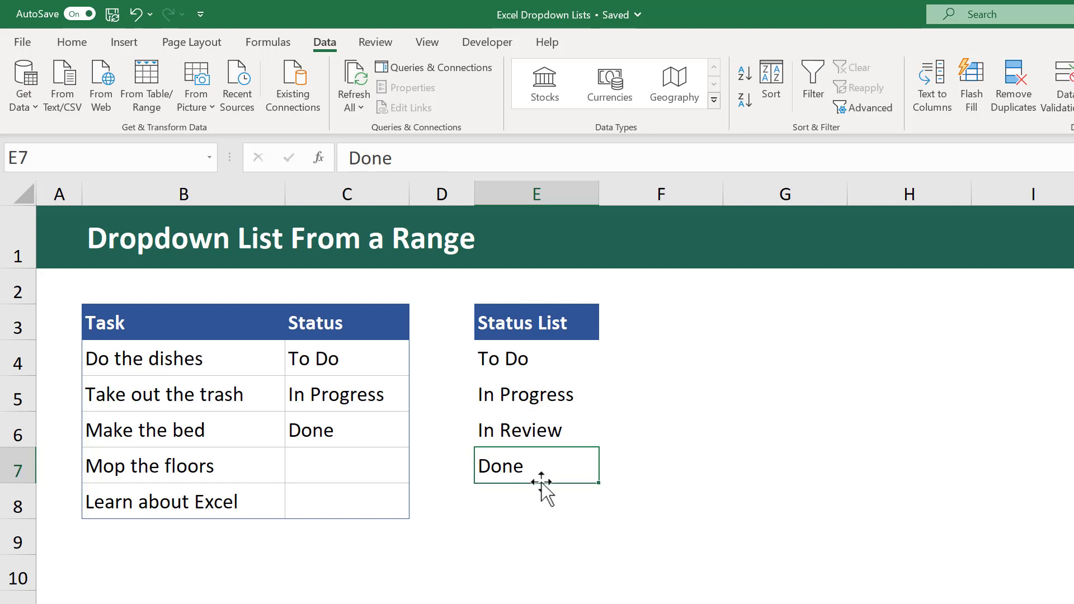
Set the status of Mop the floors to In Review from its dropdown
click(384, 465)
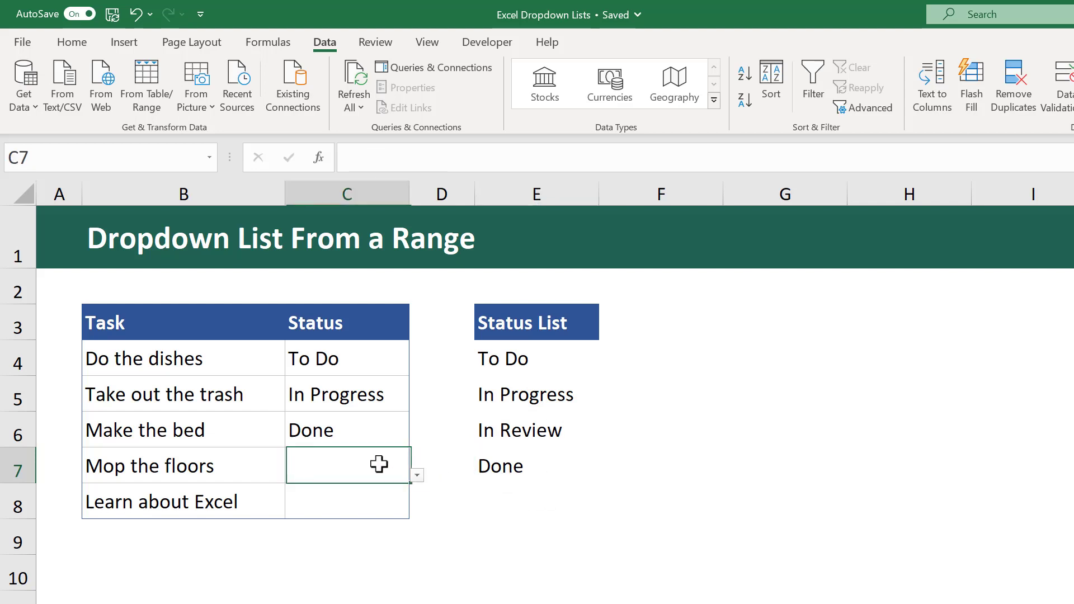
click(417, 475)
click(353, 532)
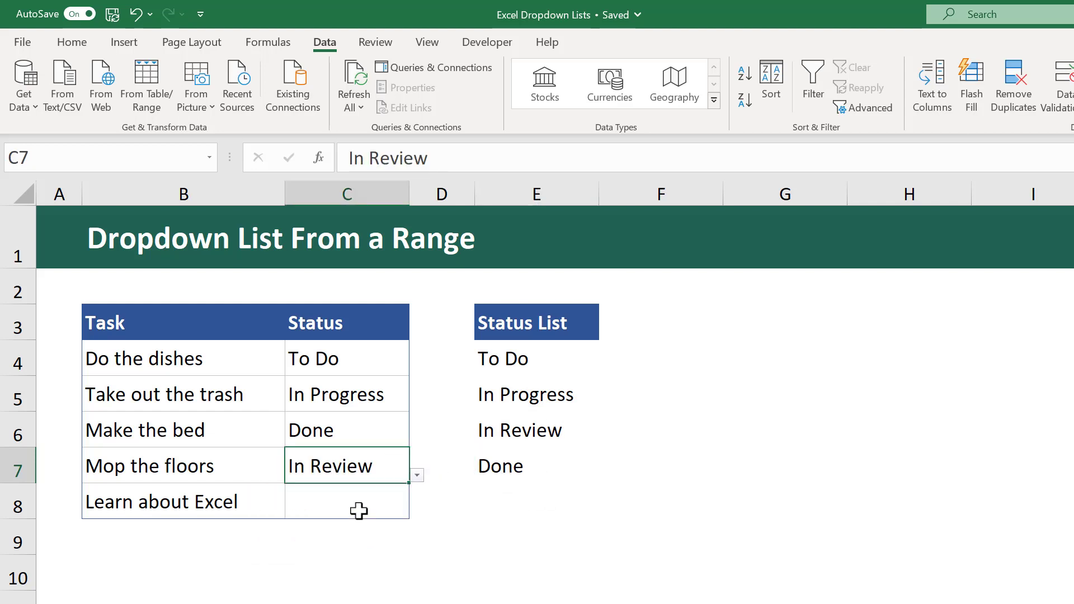
Set the status of Learn about Excel to In Review from its dropdown
click(359, 506)
click(417, 511)
click(380, 570)
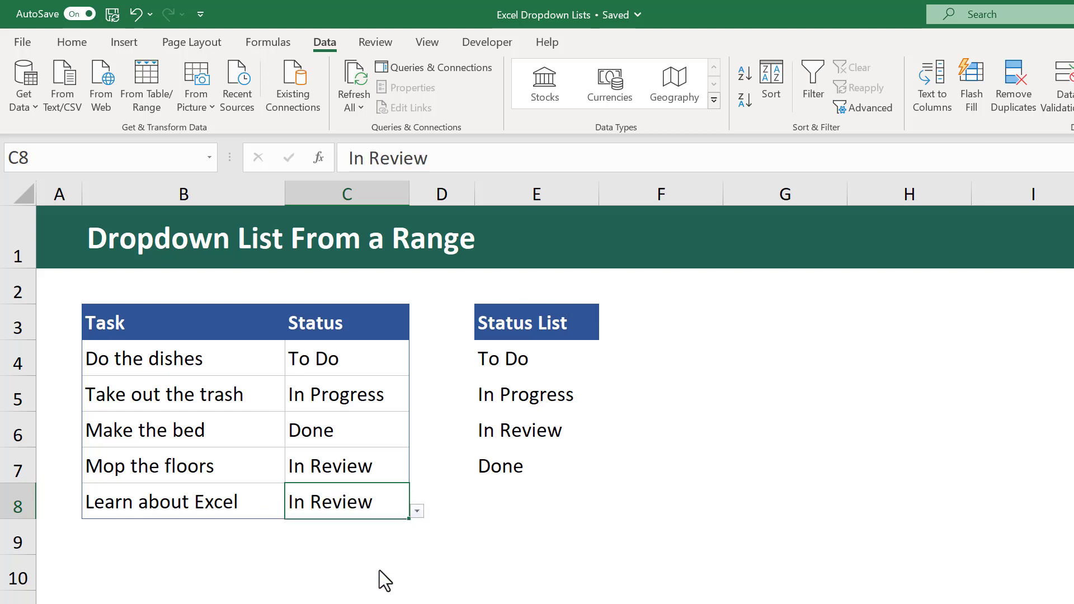
click(536, 506)
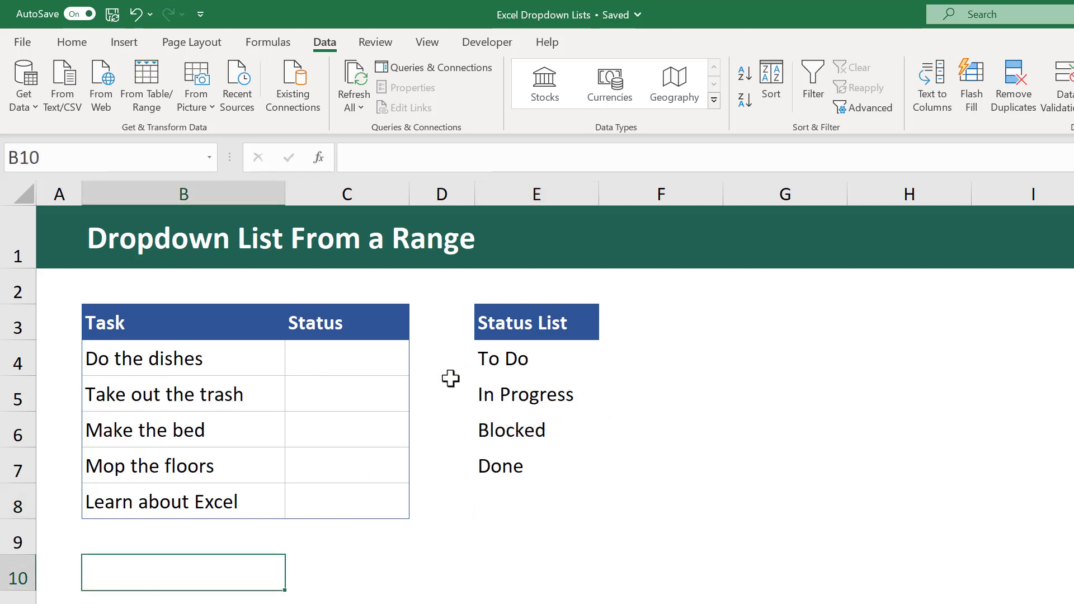
Add a List data validation to the empty Status cells C4:C8, using the Status List range =$E$4:$E$7 as its source
drag(372, 355, 373, 502)
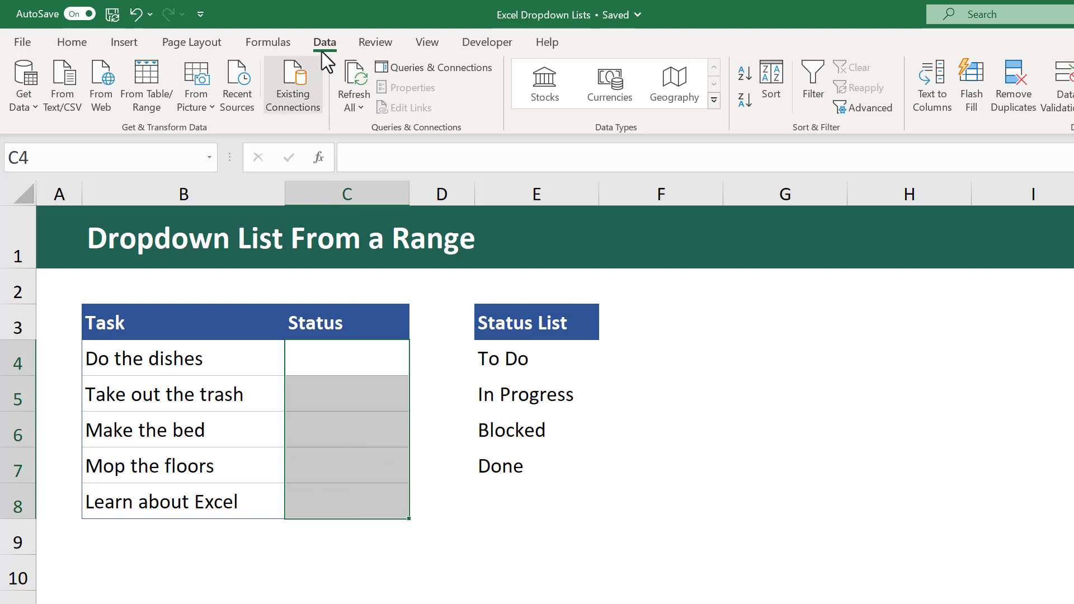
click(1047, 78)
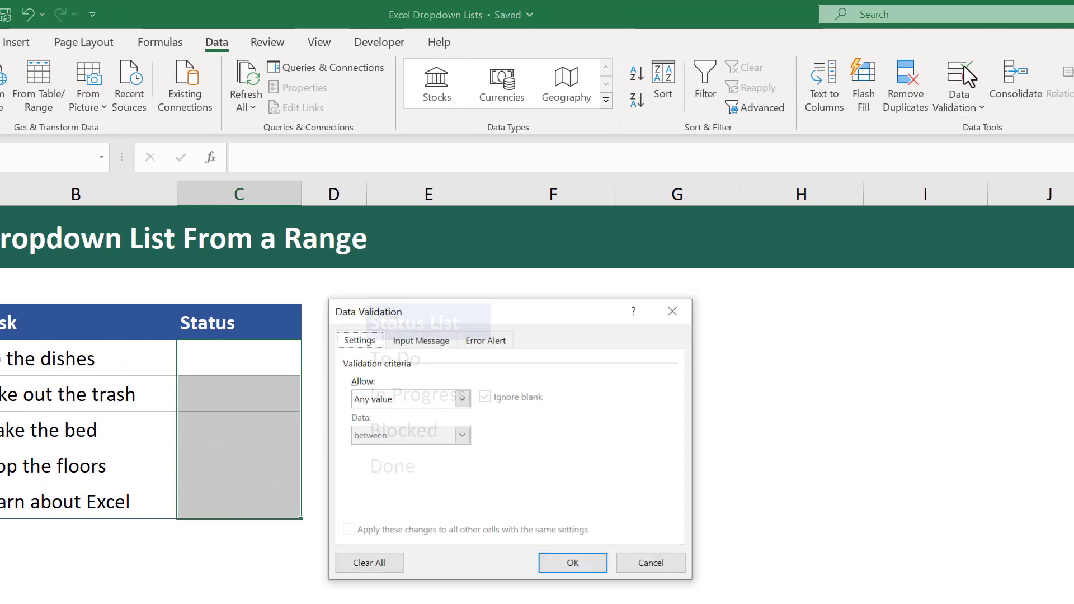
click(462, 398)
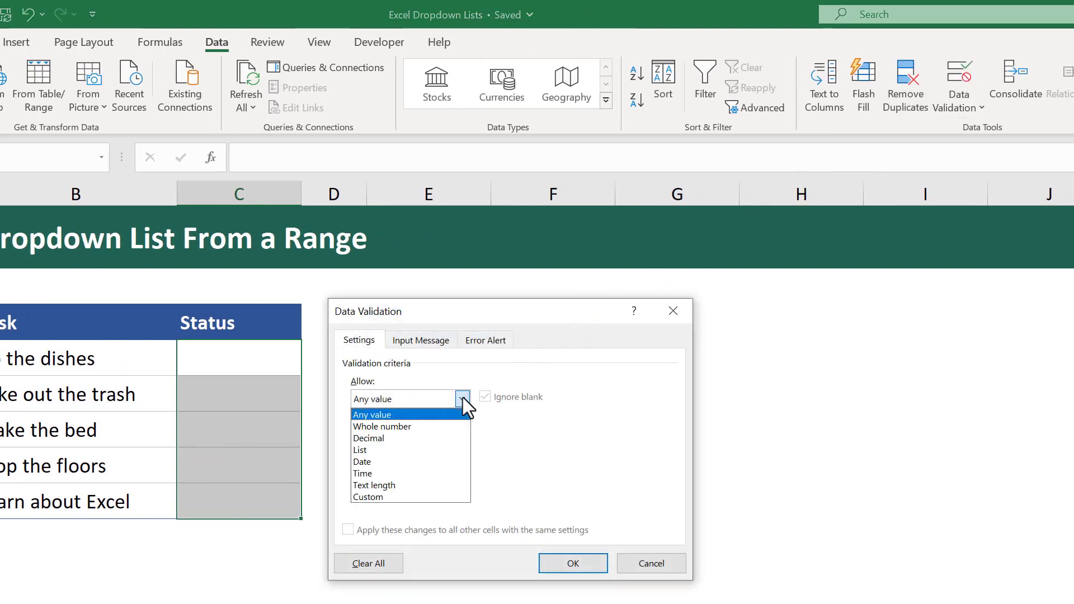
click(399, 449)
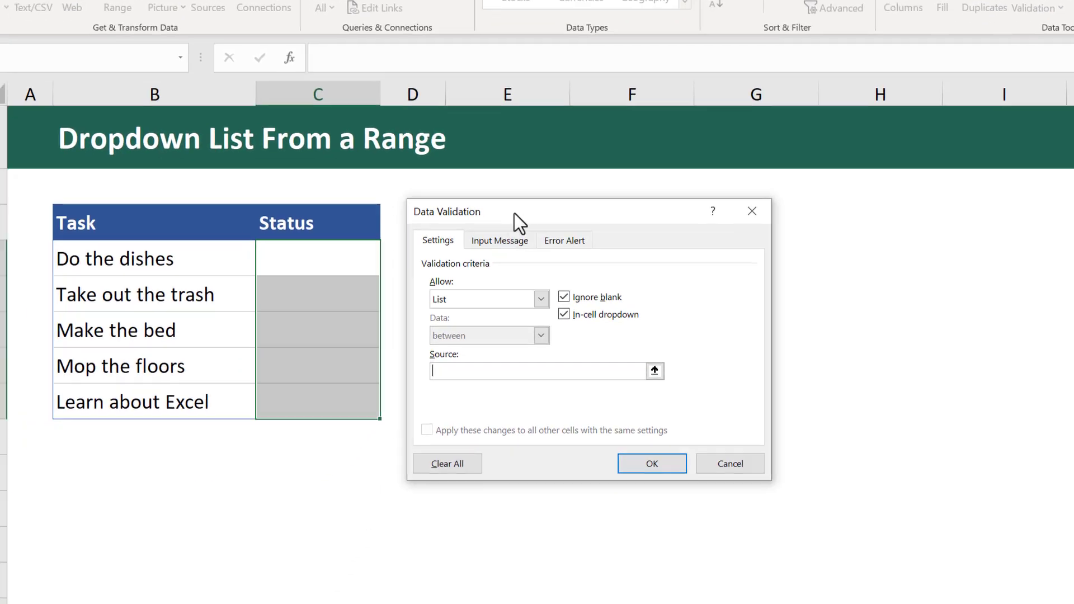
drag(440, 306, 62, 465)
drag(166, 334, 197, 256)
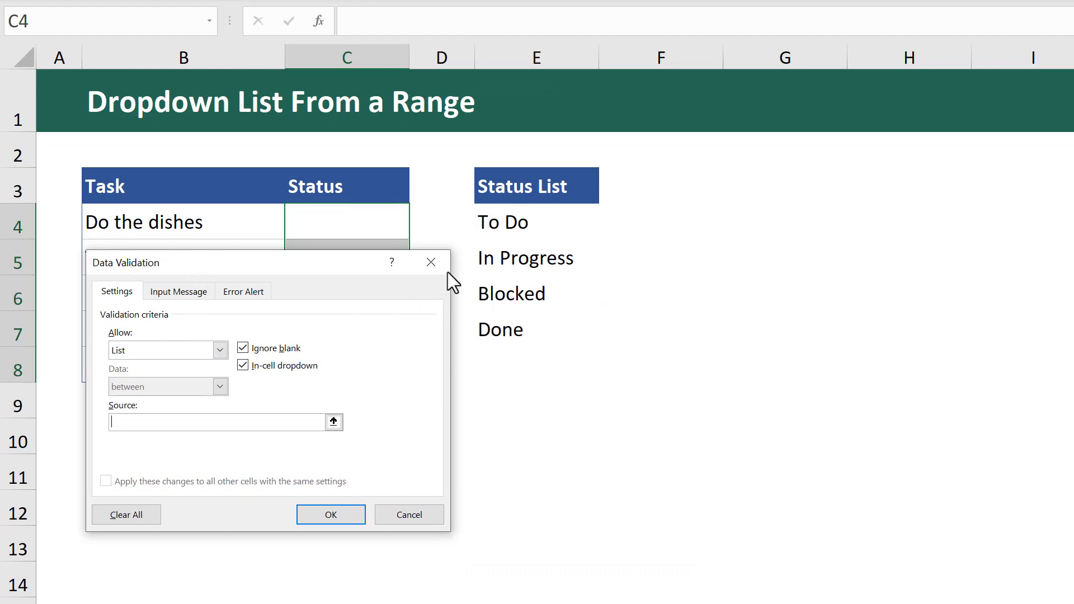
drag(569, 223, 558, 320)
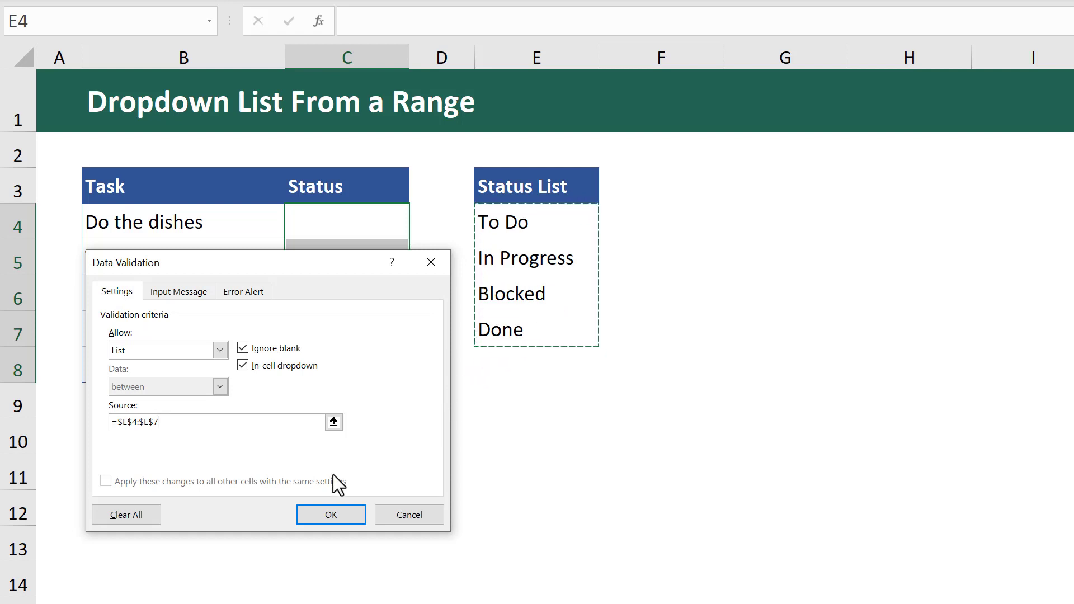
click(331, 515)
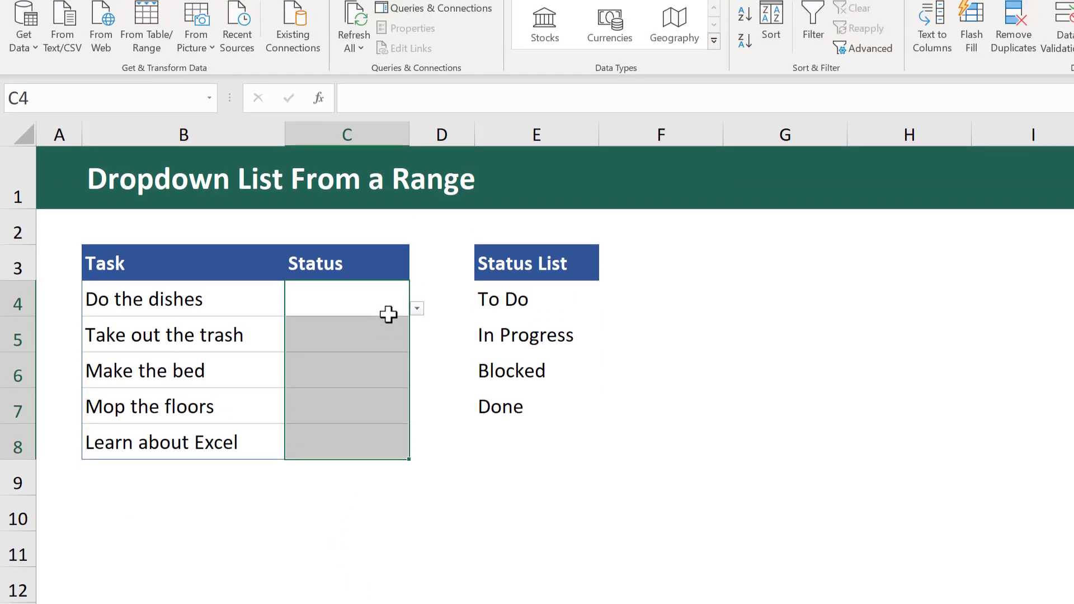
Set Do the dishes to To Do, Take out the trash to In Progress and Make the bed to Done from their dropdowns
click(391, 309)
click(417, 309)
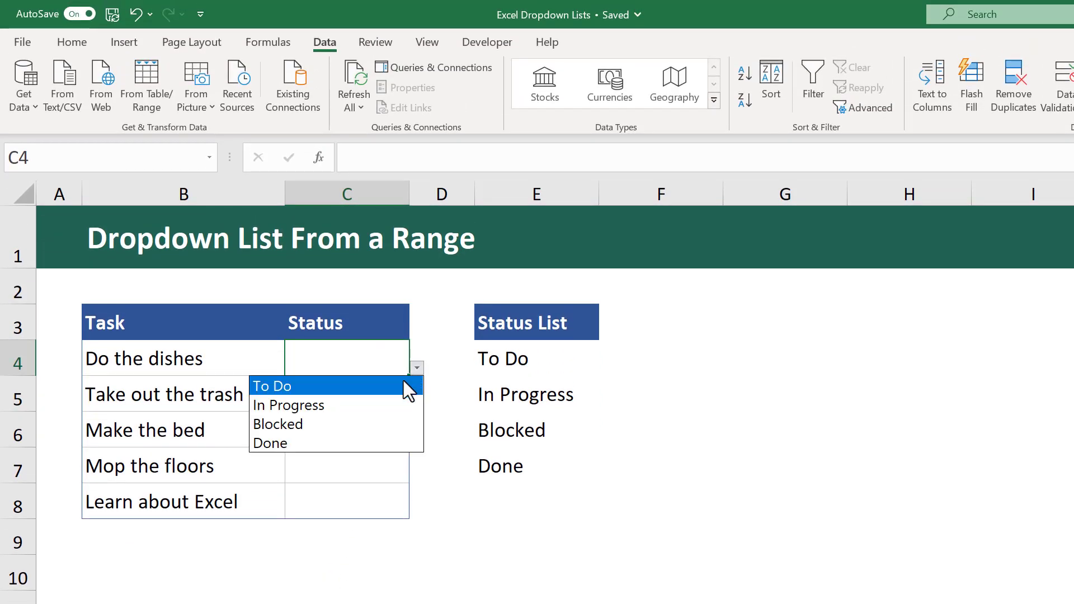
click(394, 326)
click(406, 396)
click(417, 403)
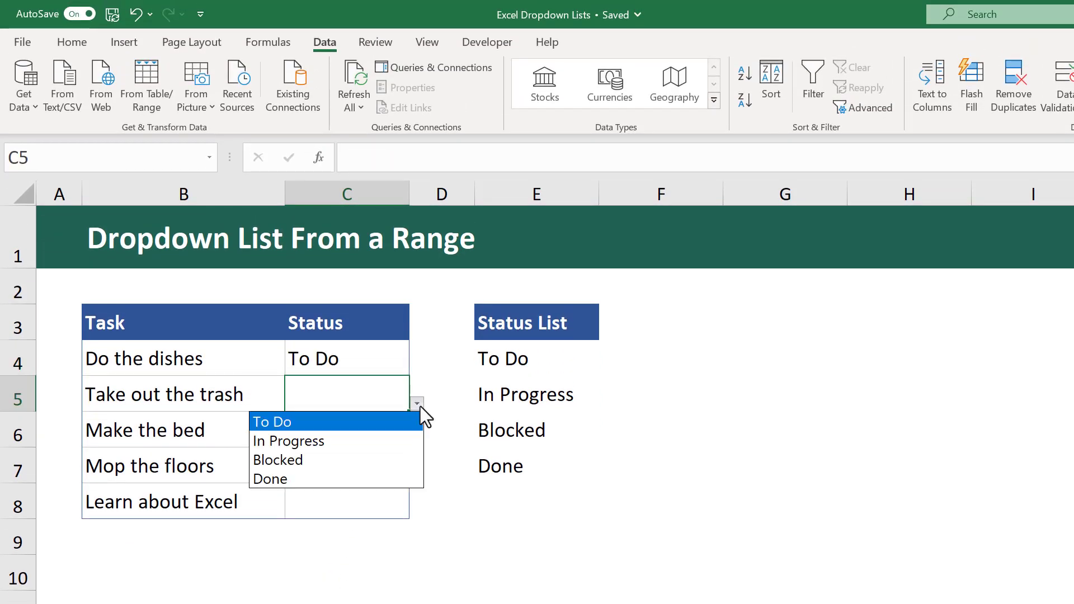
click(385, 441)
click(385, 441)
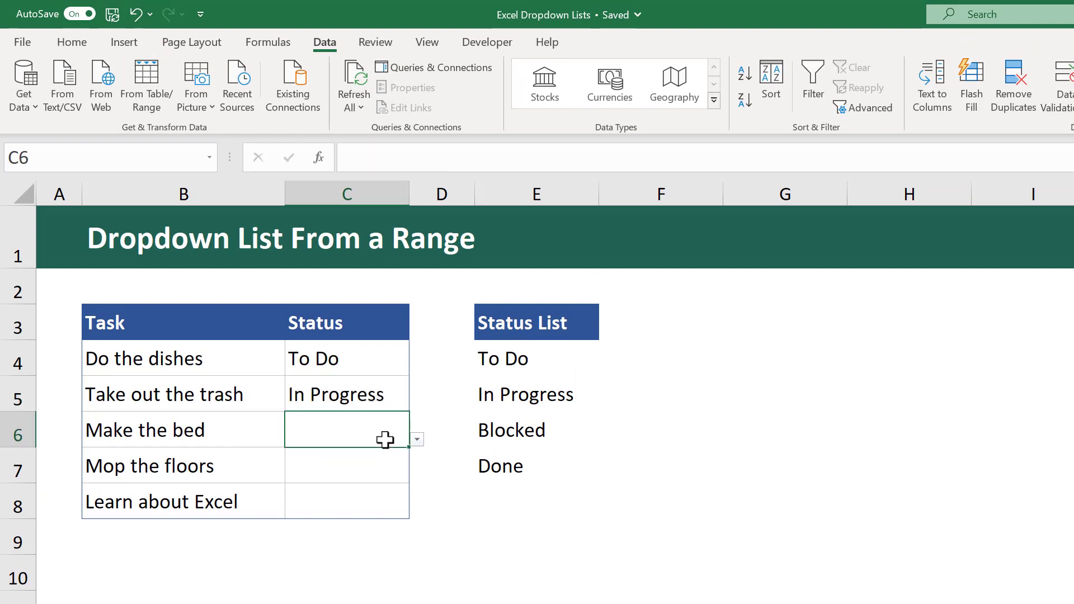
click(417, 439)
click(356, 516)
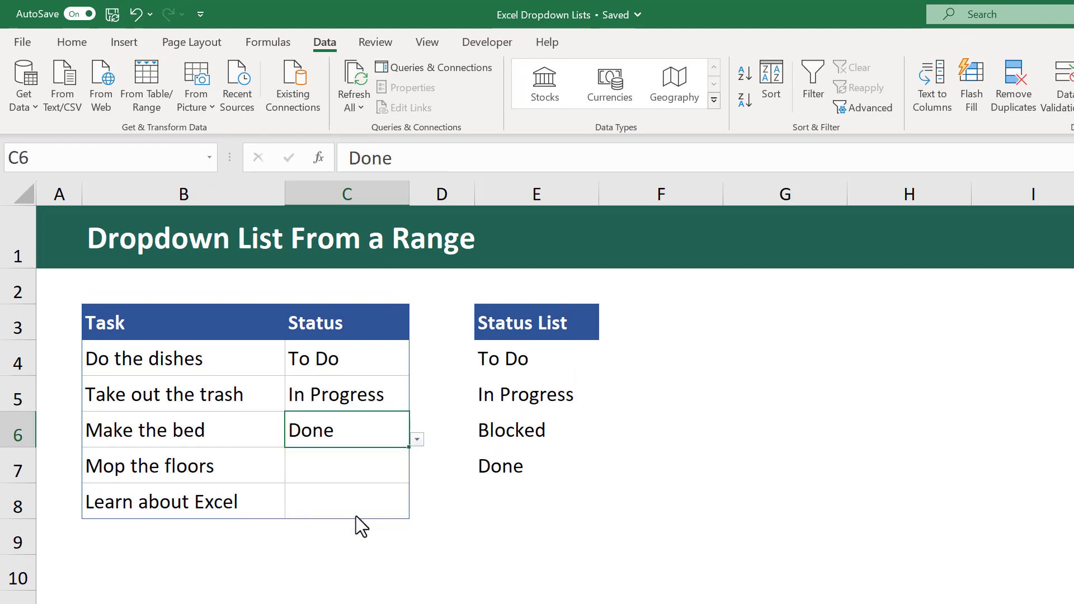
Change the Blocked entry in cell E6 of the Status List to In Review
click(523, 434)
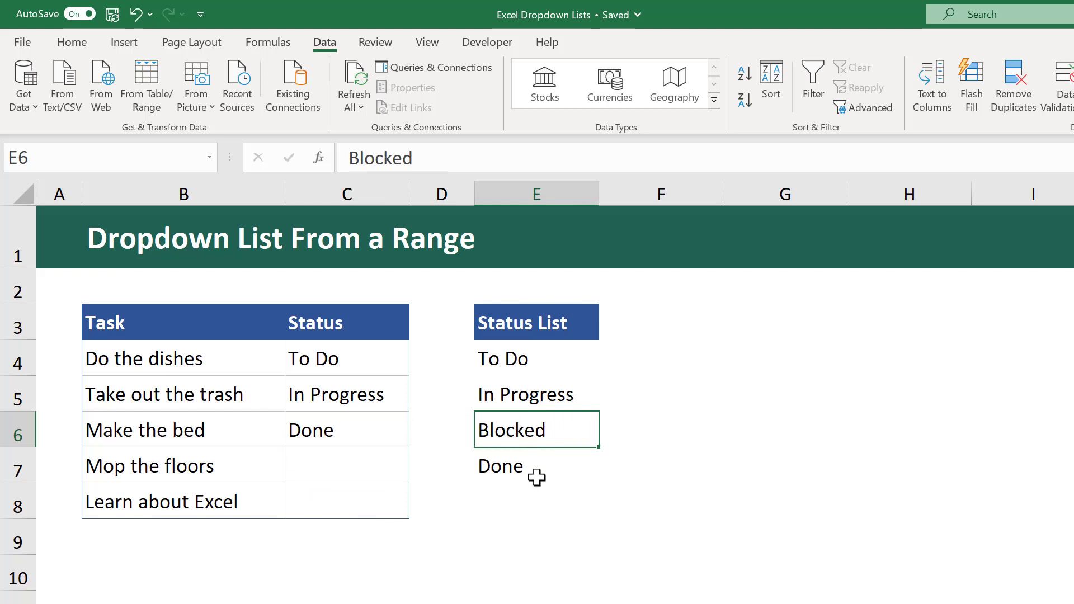
text(In Review)
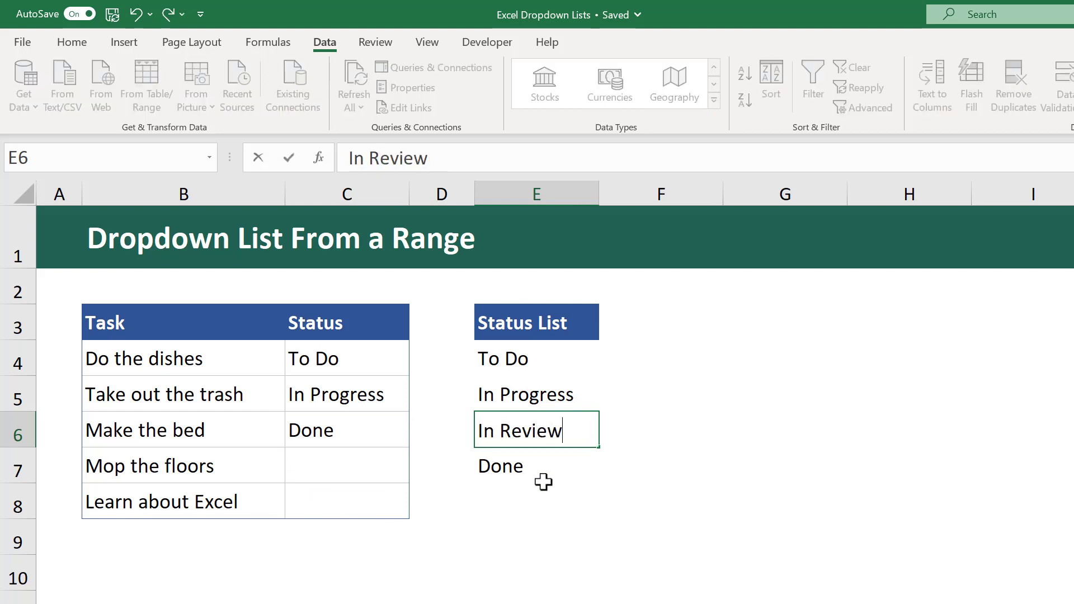
key(Return)
Set the statuses of Mop the floors and Learn about Excel to In Review from their dropdowns
click(379, 463)
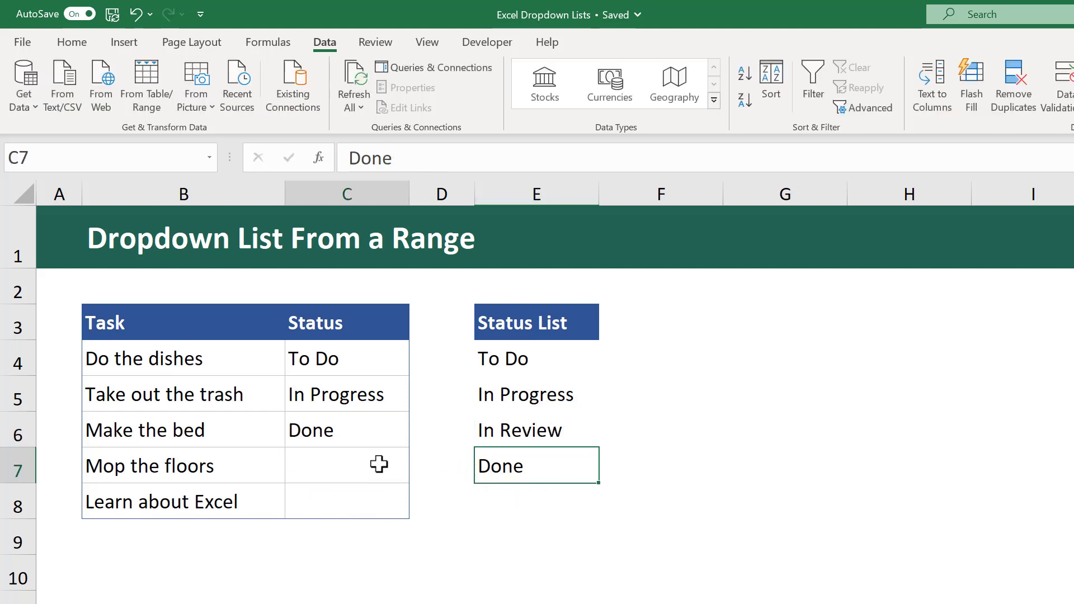
click(417, 475)
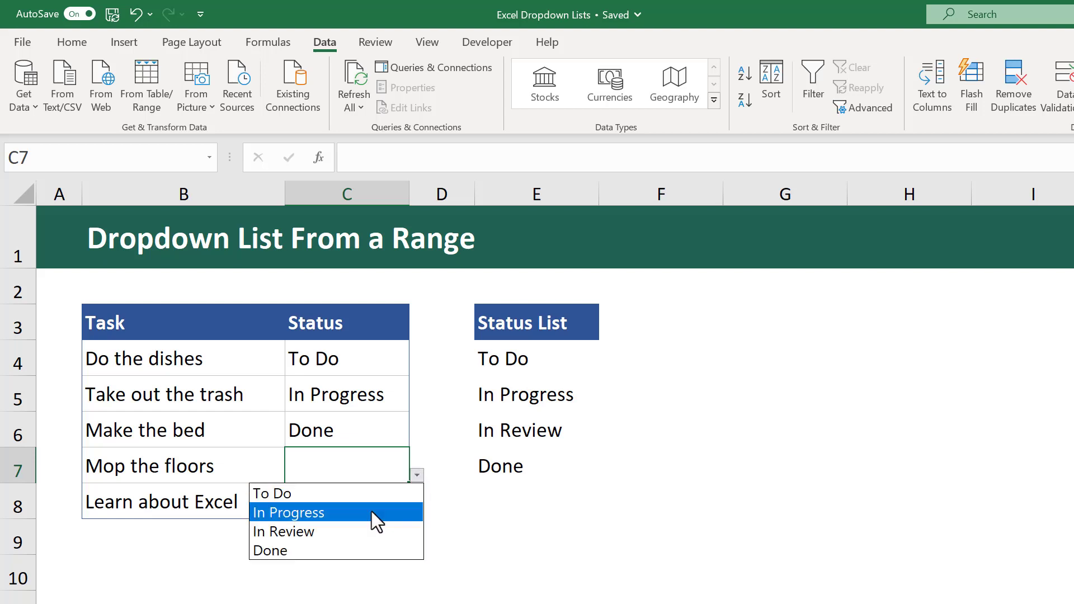
click(354, 529)
click(357, 512)
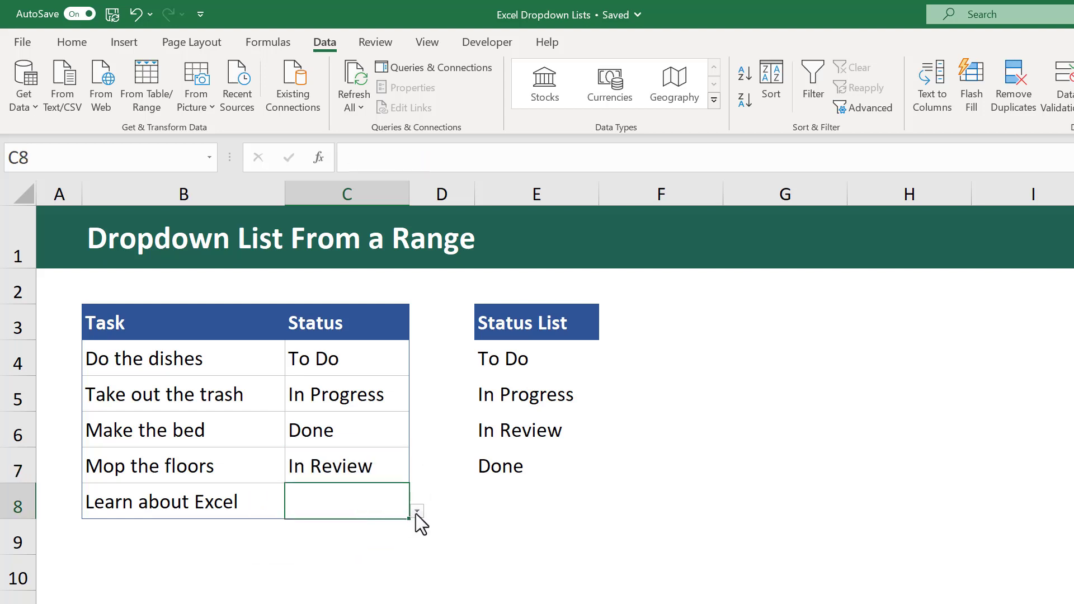
click(417, 512)
click(380, 567)
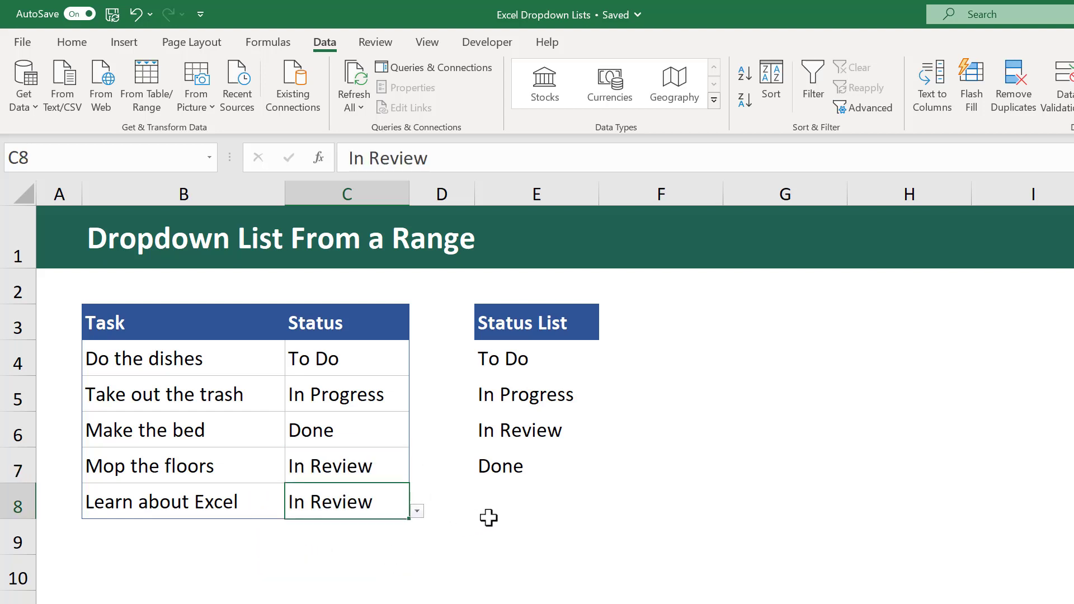
click(536, 507)
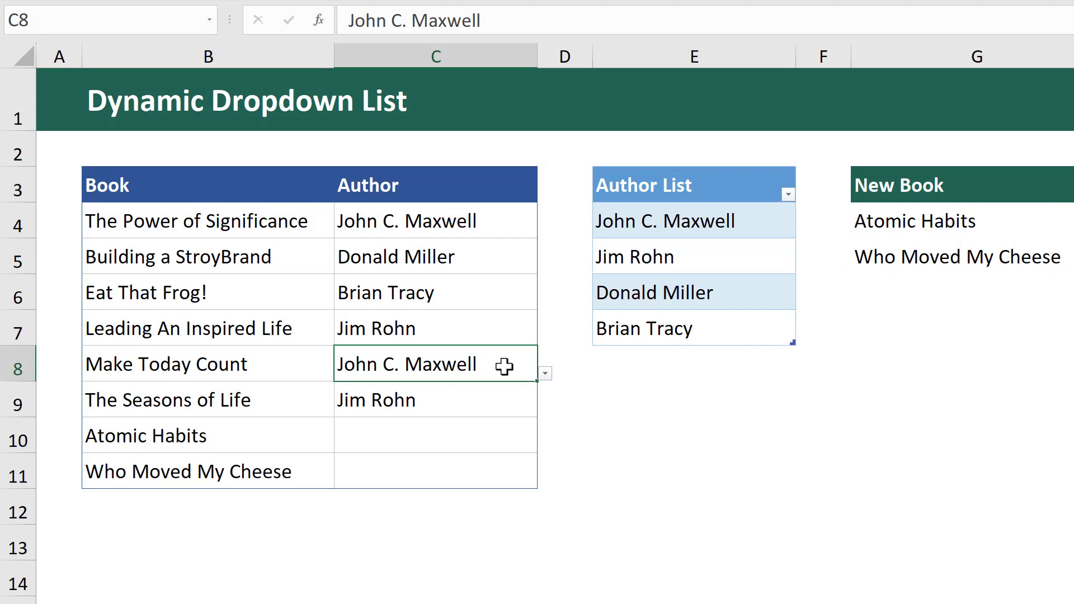
On the Dynamic Dropdown List sheet, review the author choices for Make Today Count and keep John C. Maxwell
click(545, 374)
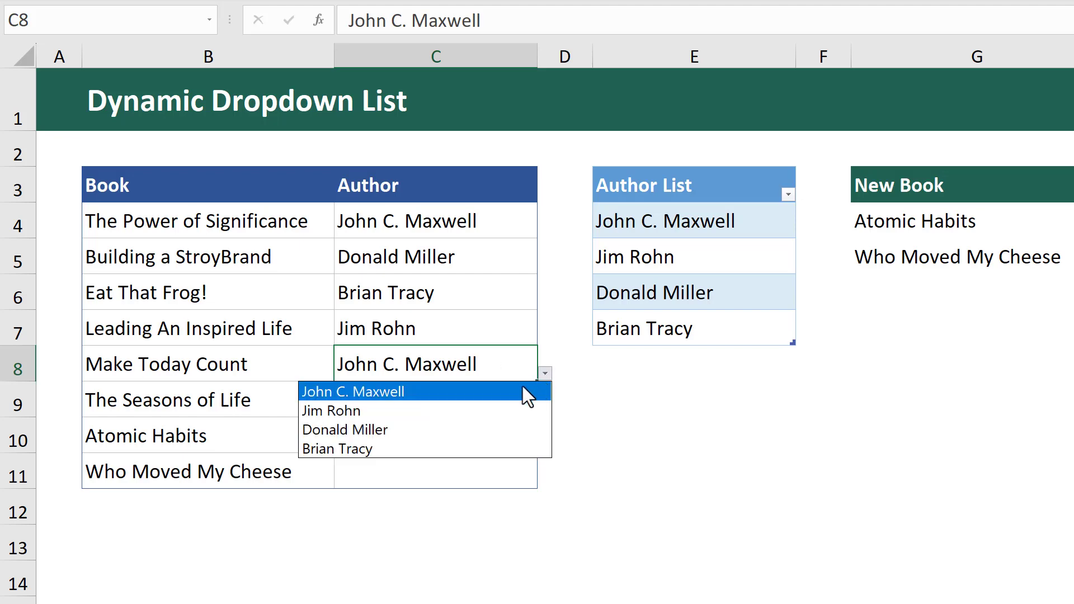
click(508, 395)
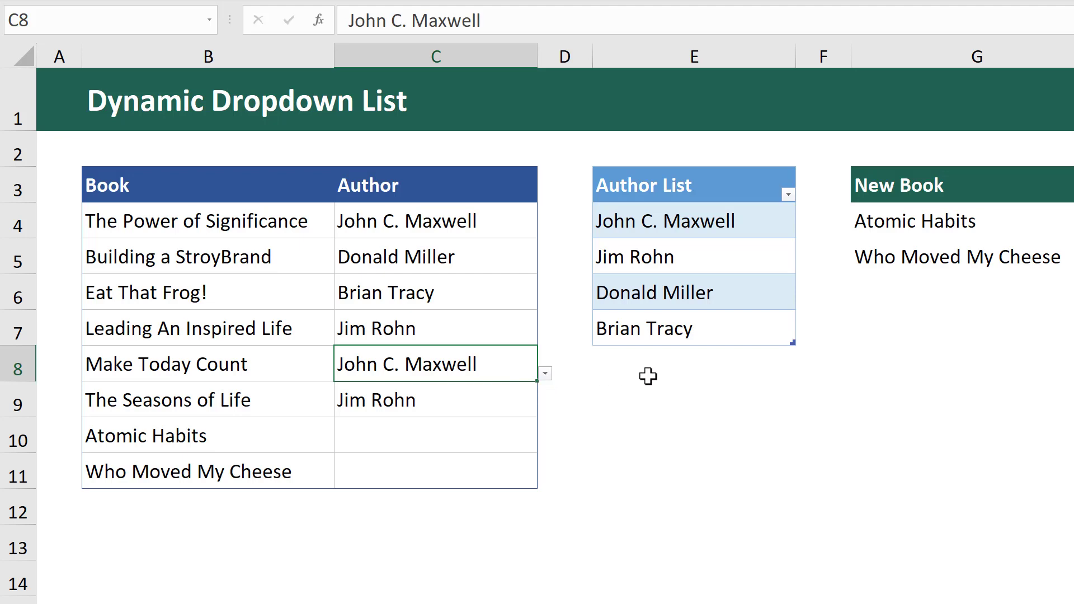
Extend the Author List table by one row to E8 and enter James Clear there
drag(794, 345, 790, 366)
click(749, 359)
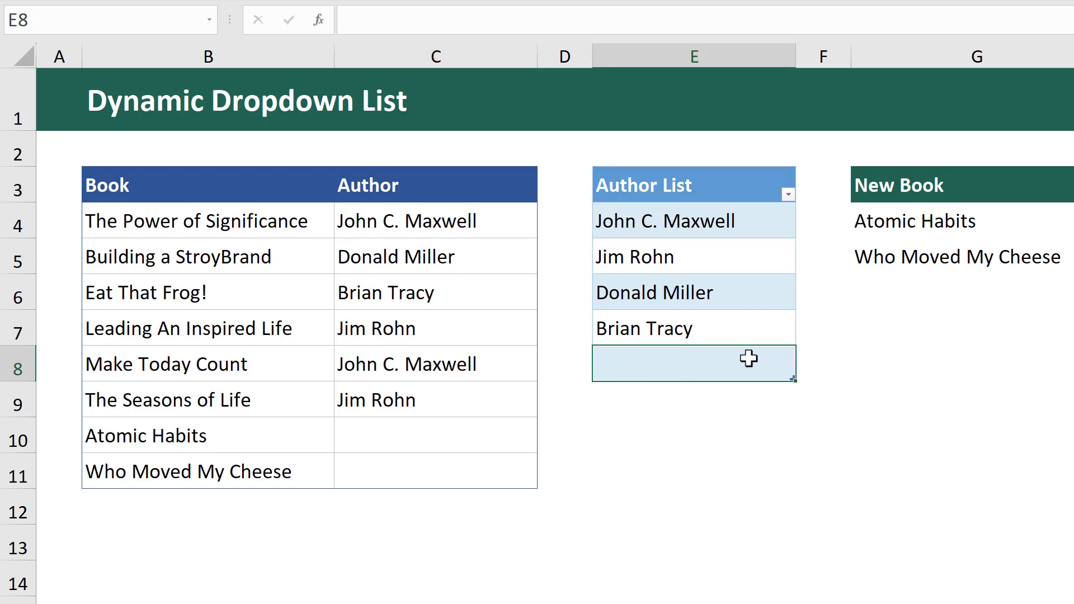
text(James Clear)
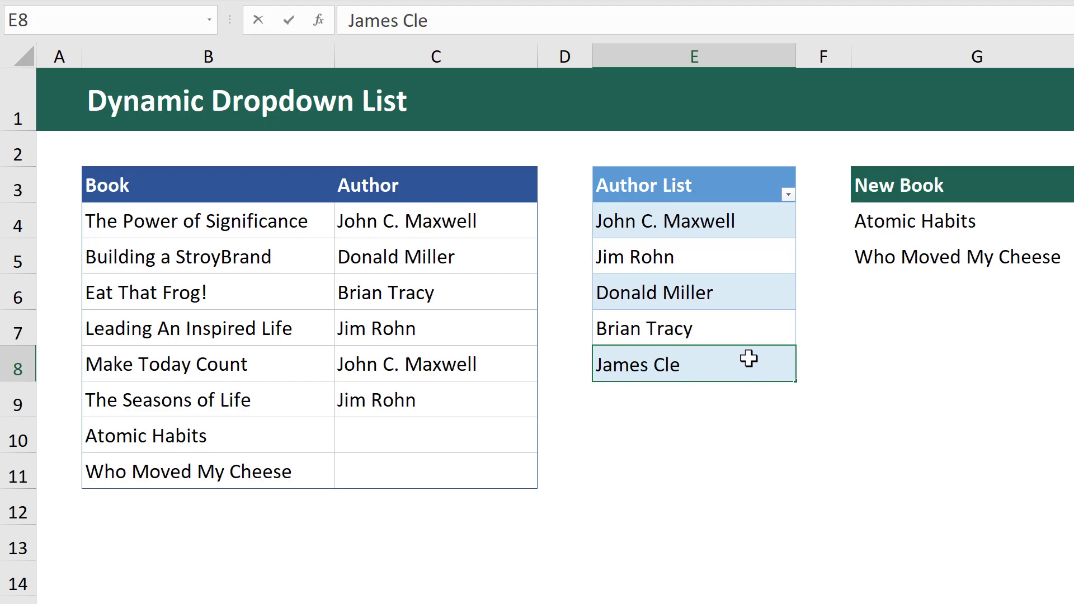
key(Return)
key(Return)
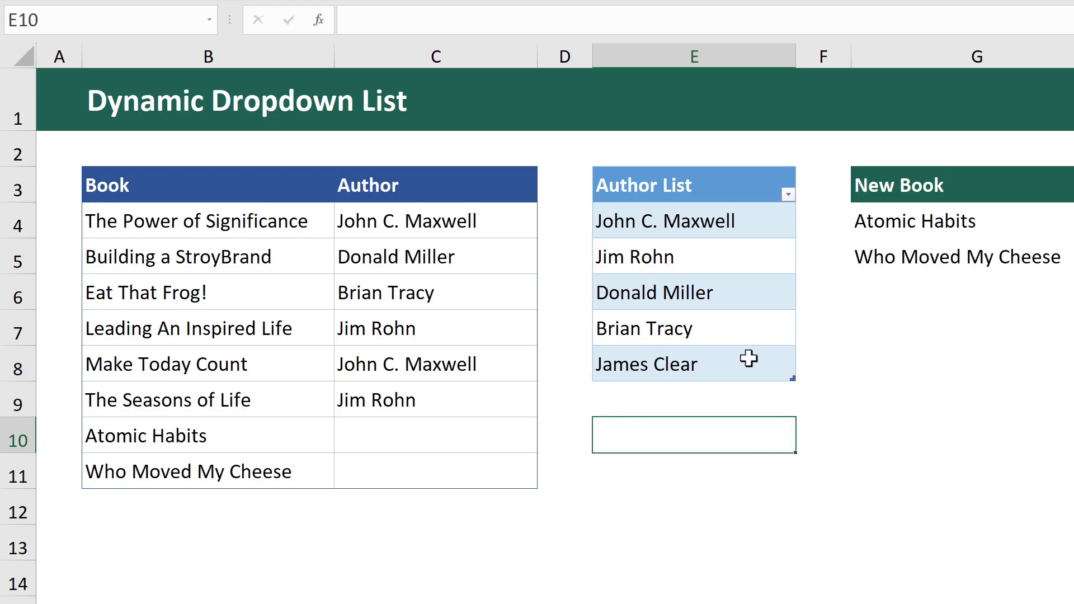
Extend the Author List table by another row to E9 and enter Spencer Johnson there
drag(793, 381, 792, 414)
click(757, 400)
text(Spen)
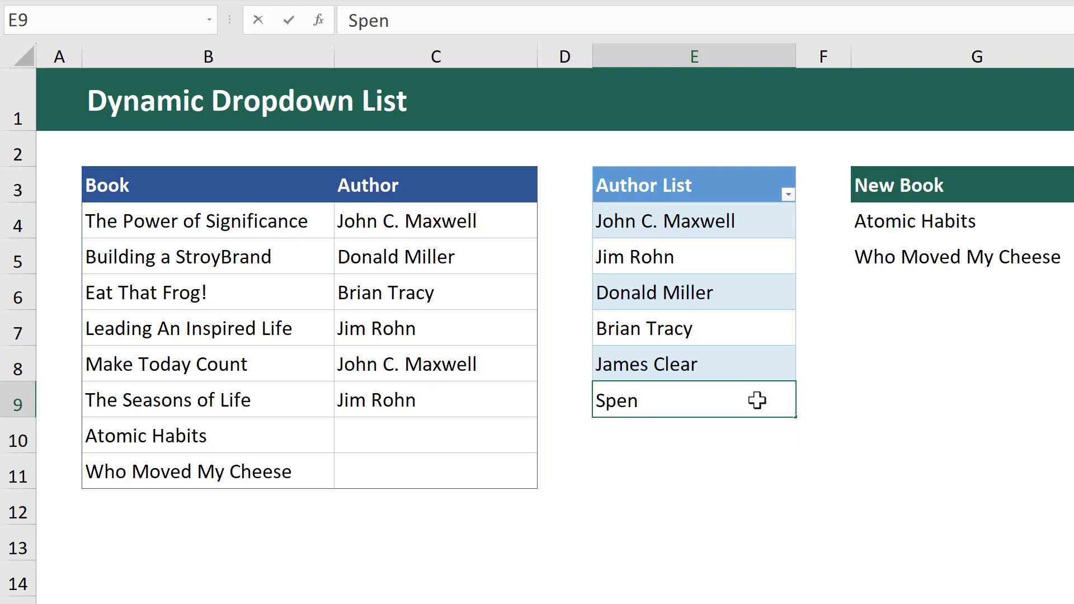
text(cer Johnson)
key(Return)
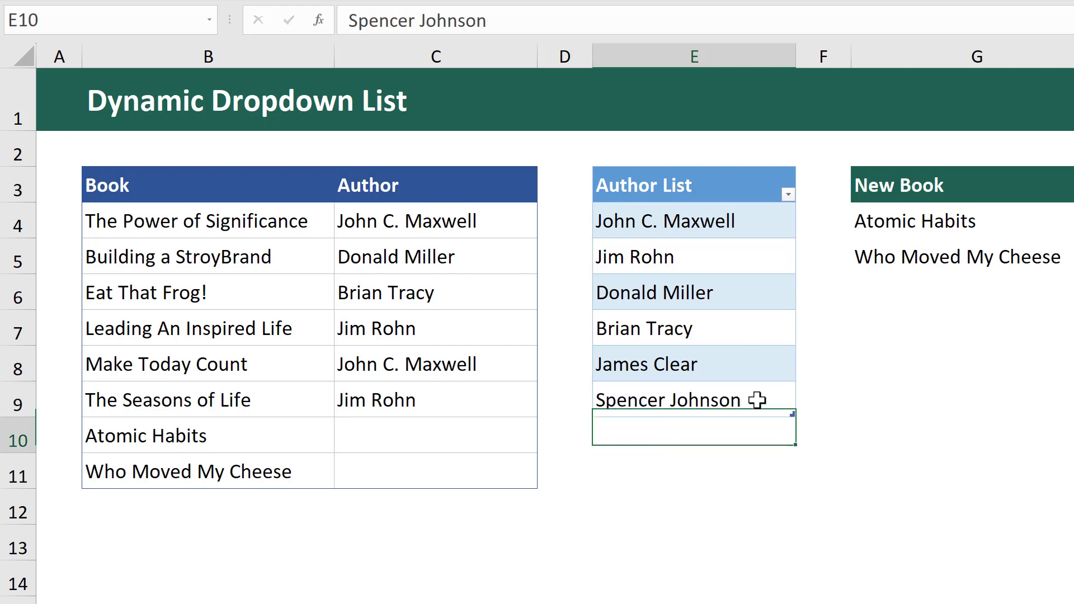
Set the author of Atomic Habits to James Clear and of Who Moved My Cheese to Spencer Johnson from their dropdowns
click(514, 434)
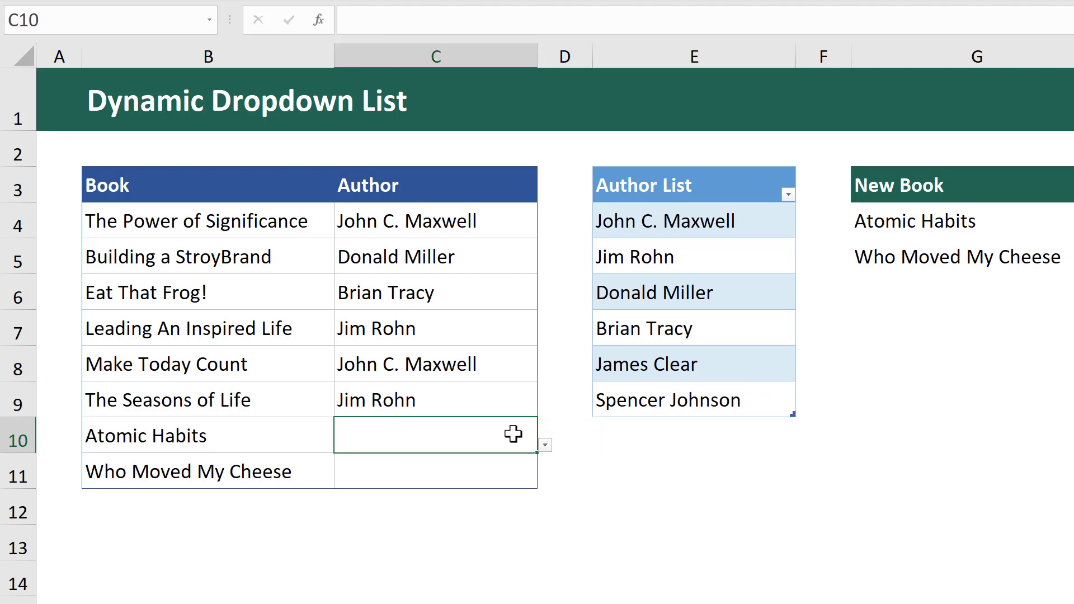
click(544, 446)
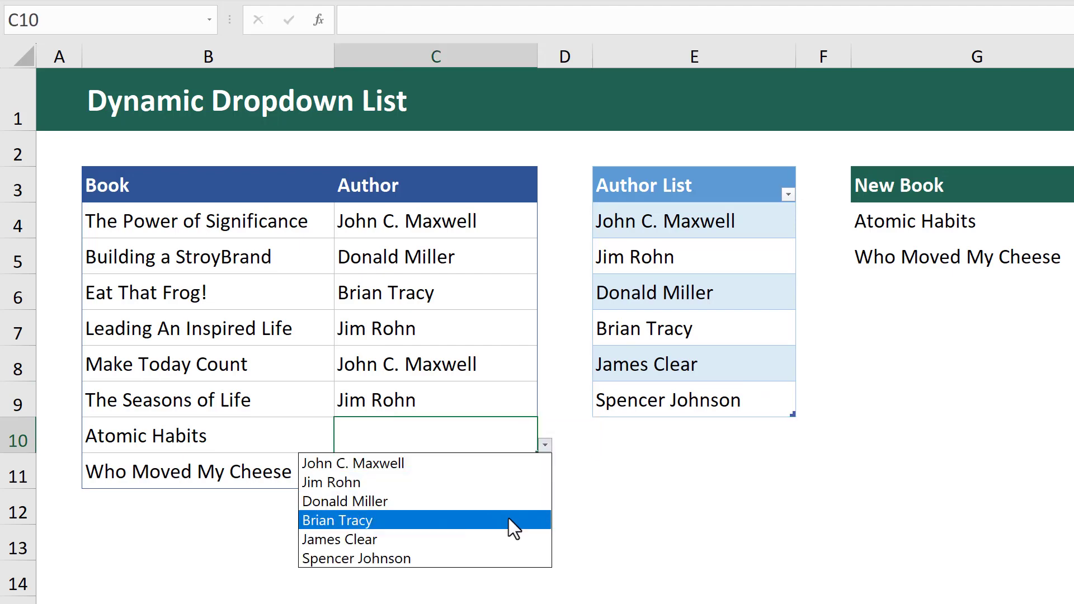
click(503, 539)
click(515, 477)
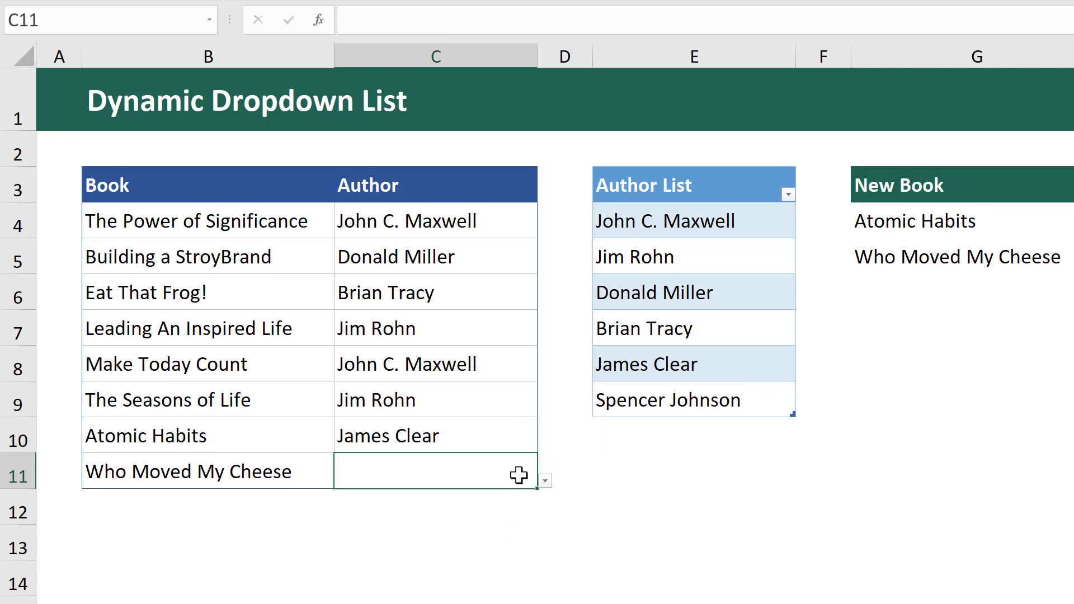
click(545, 482)
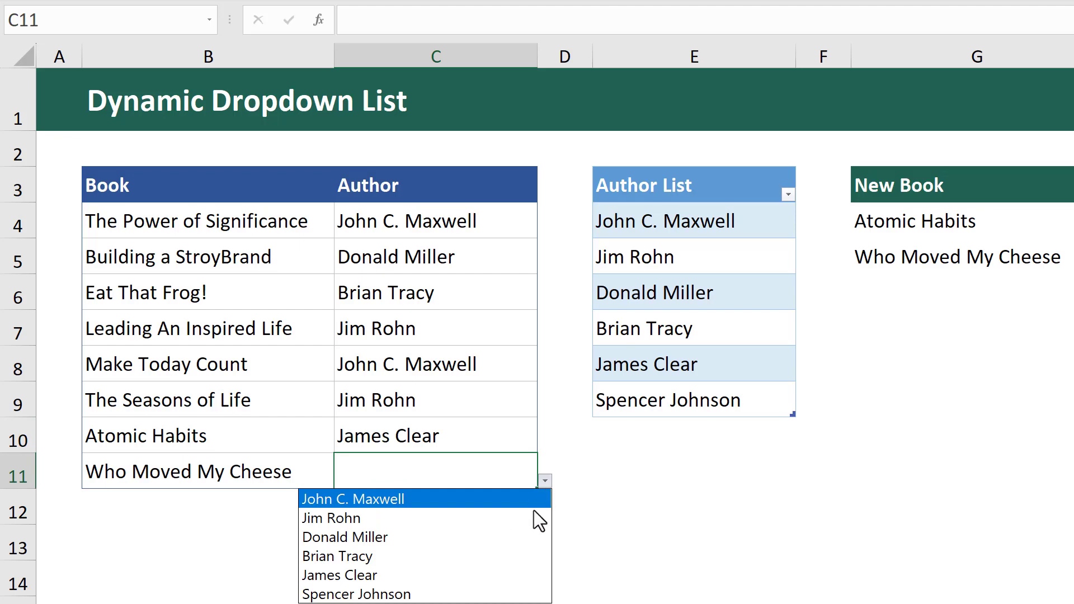
click(528, 595)
click(694, 476)
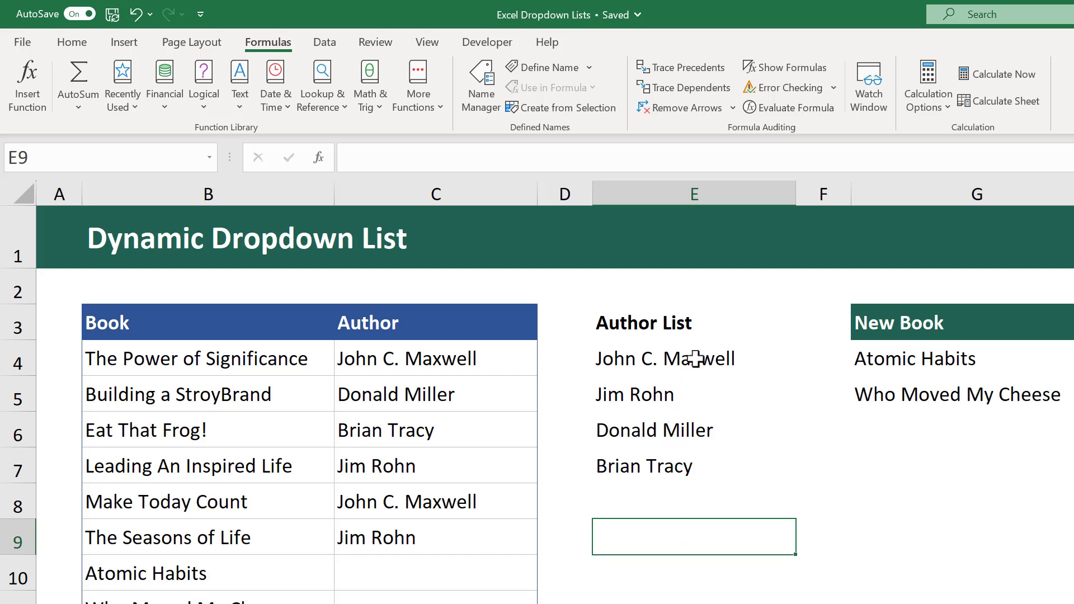
Convert the Author List range E3:E7 into a table with headers
click(722, 321)
drag(723, 322, 729, 459)
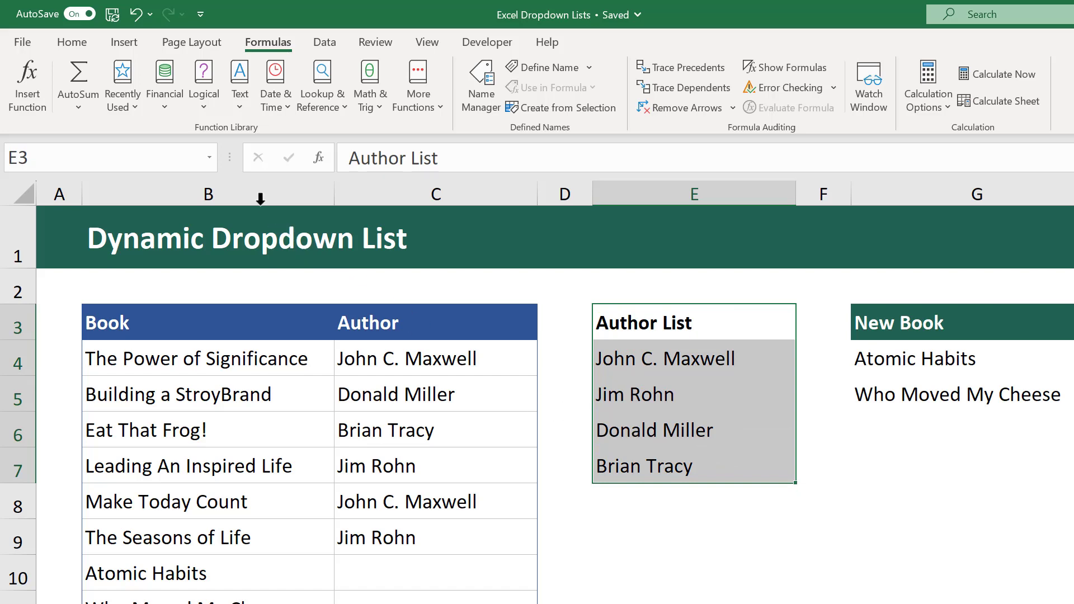
click(136, 44)
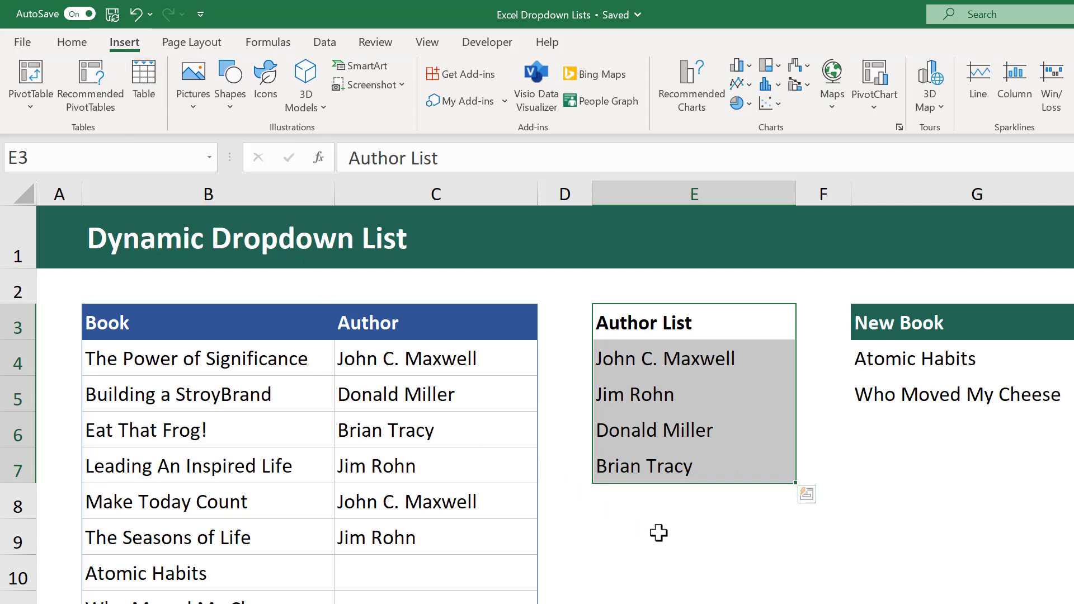
key(ctrl+t)
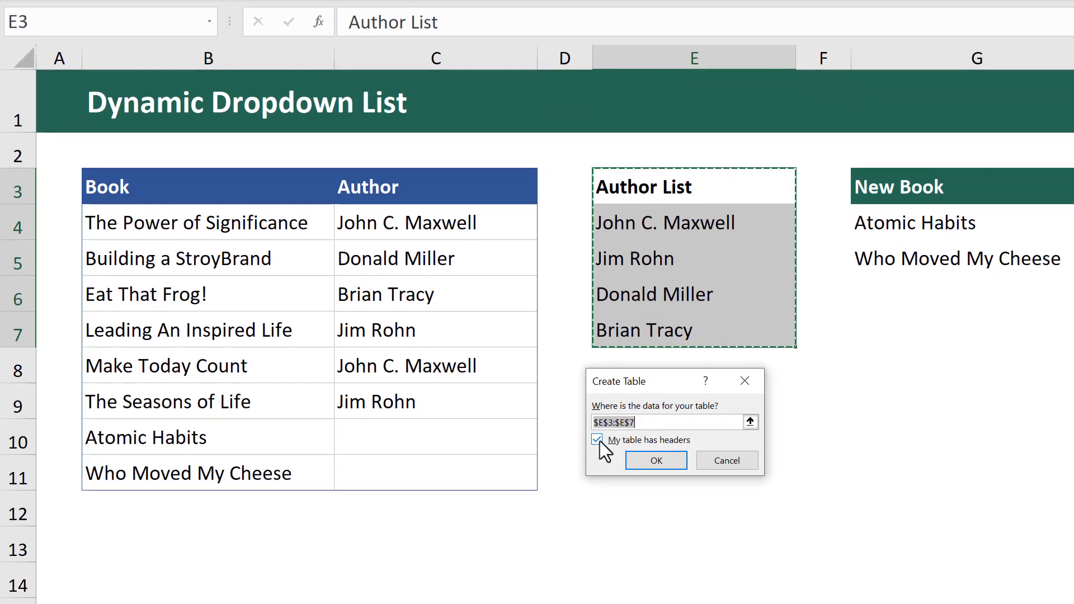
click(637, 457)
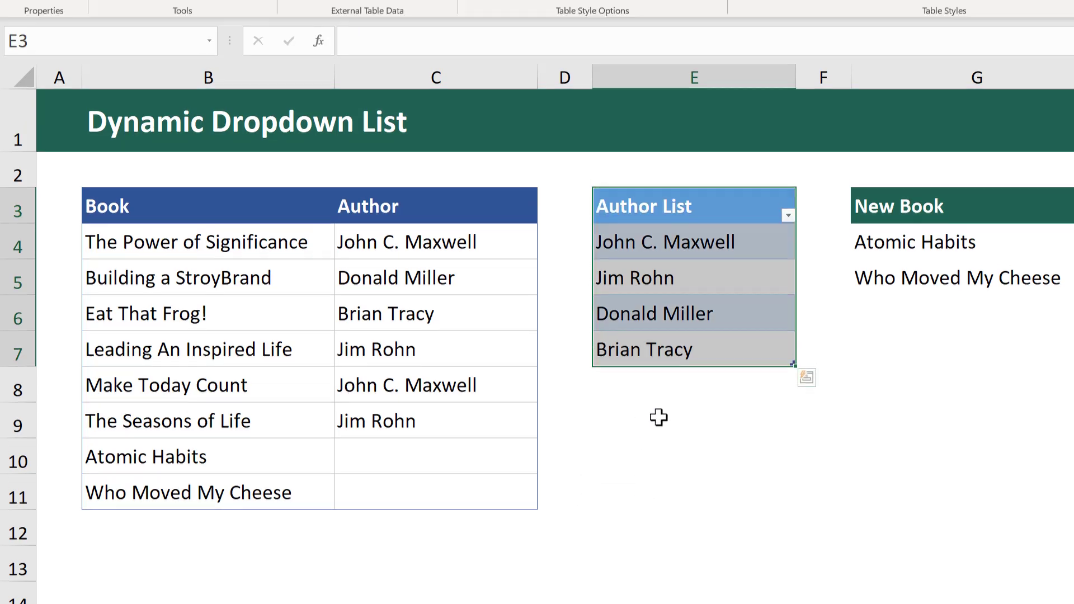
click(658, 401)
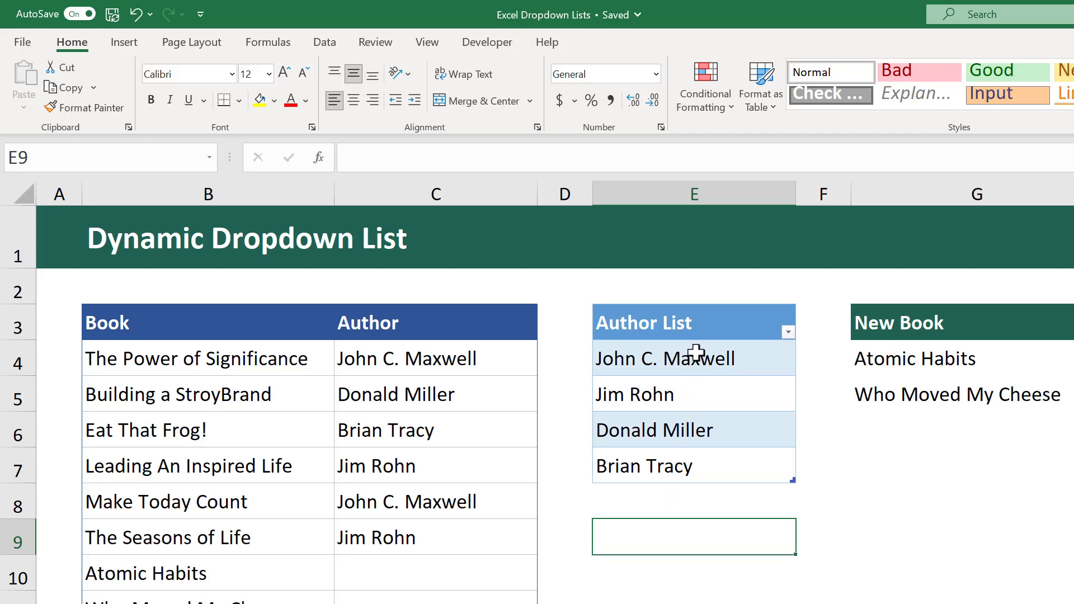
Name the Author List table's data range E4:E7 authorList and select it by that name
click(699, 309)
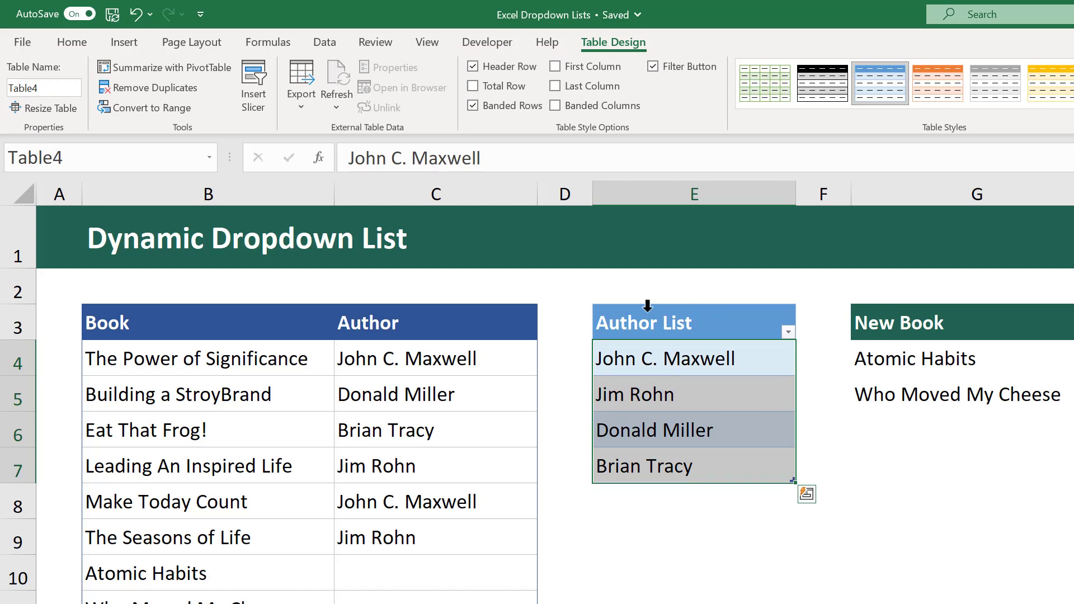
click(136, 156)
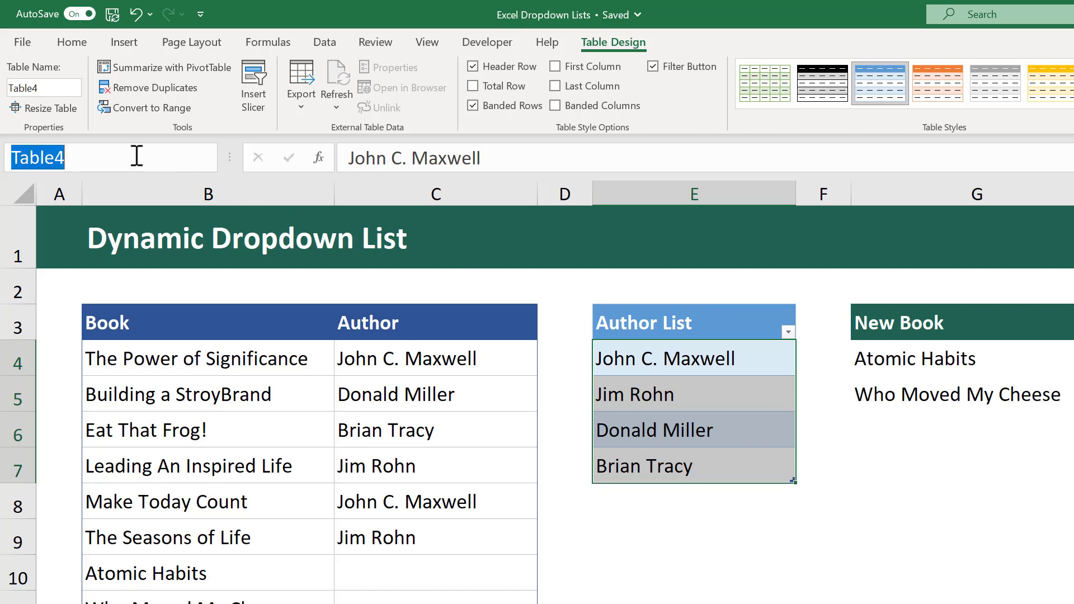
text(au)
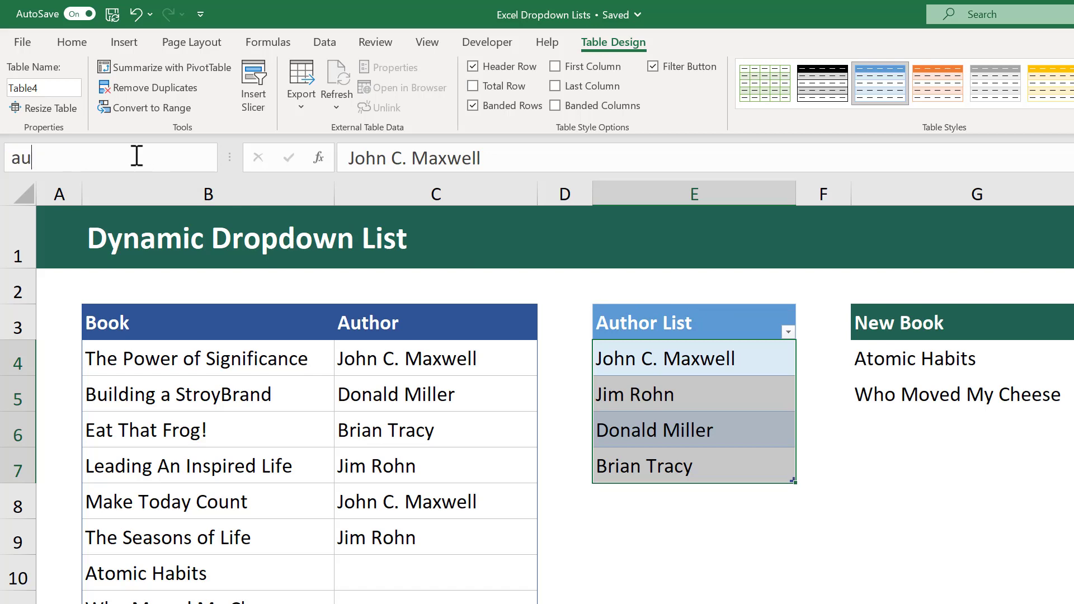
text(thorList)
key(Return)
click(210, 158)
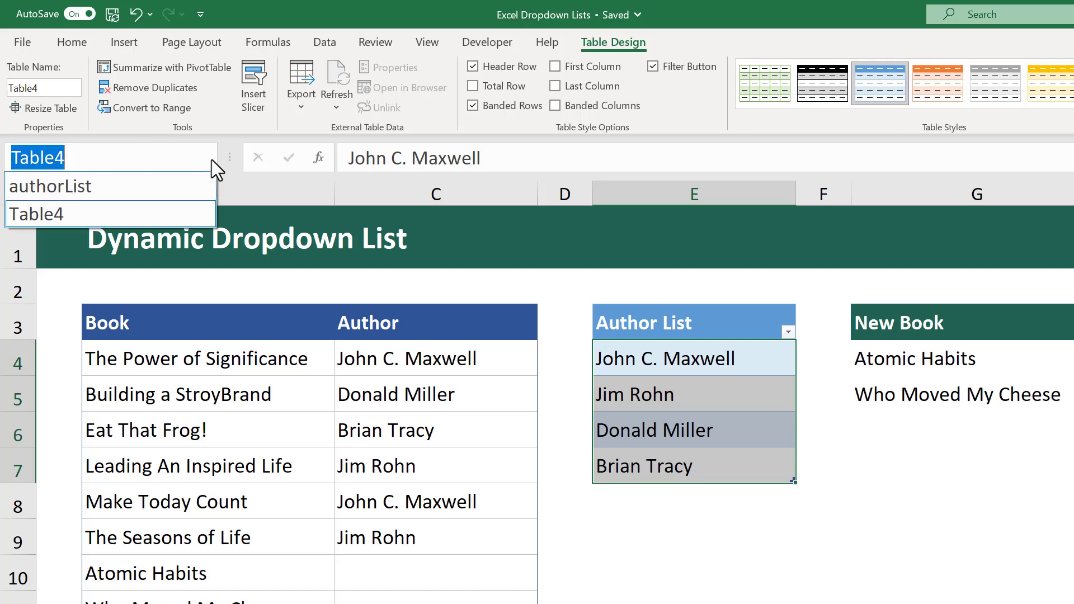
click(149, 185)
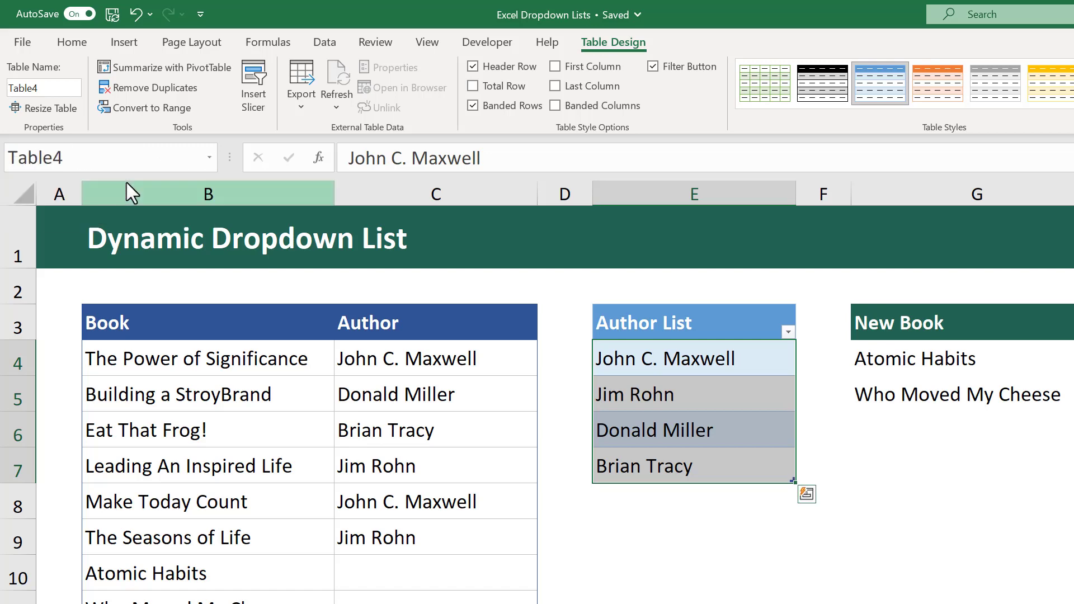
click(692, 537)
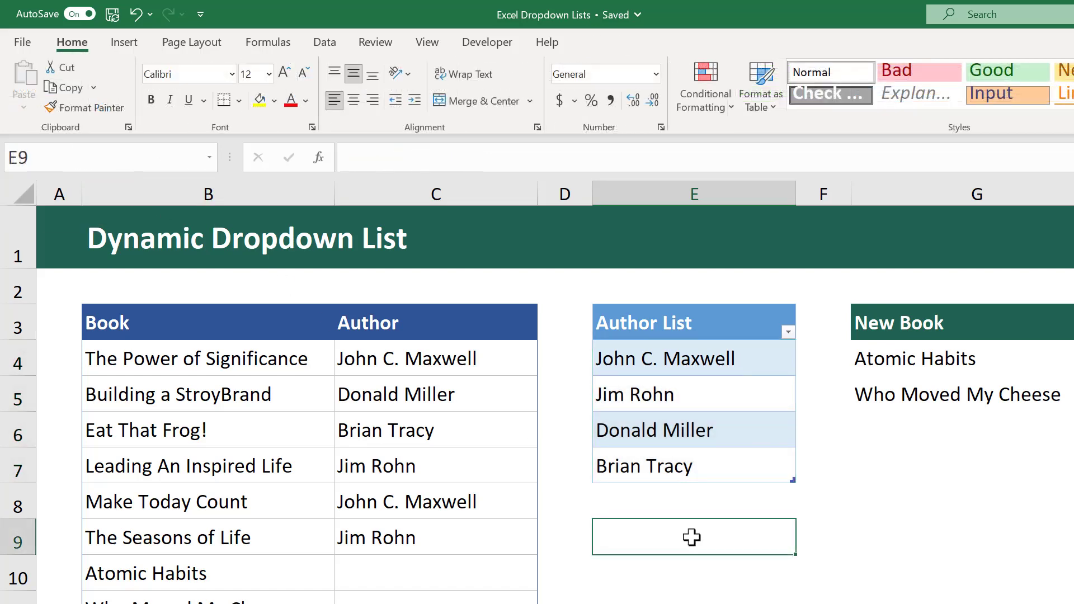
Add List data validation to the author cells C4:C11 with =authorList as the source
drag(509, 361, 512, 597)
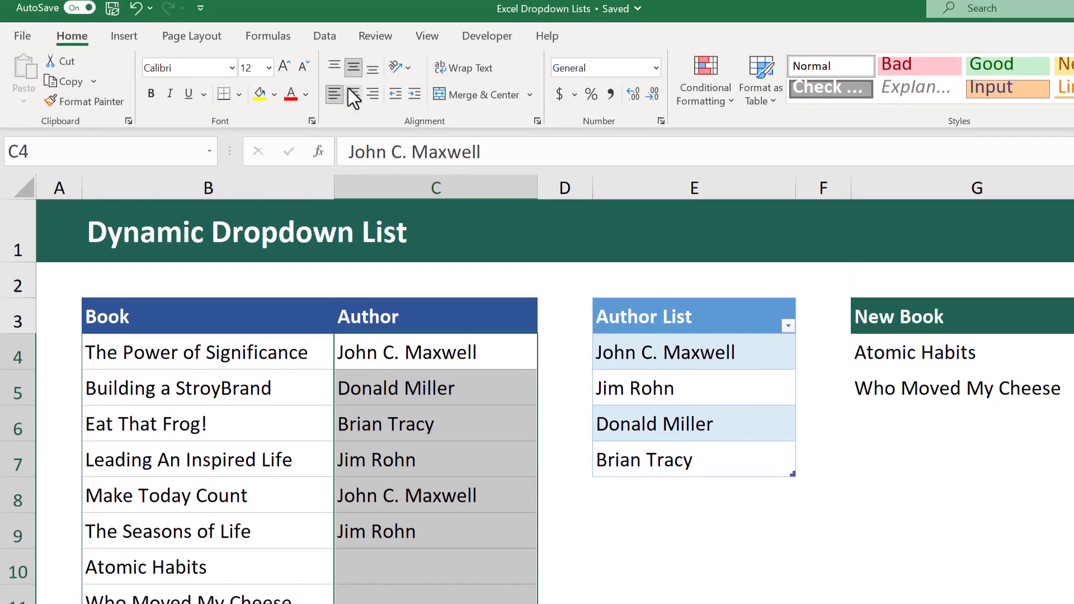
click(342, 40)
click(974, 84)
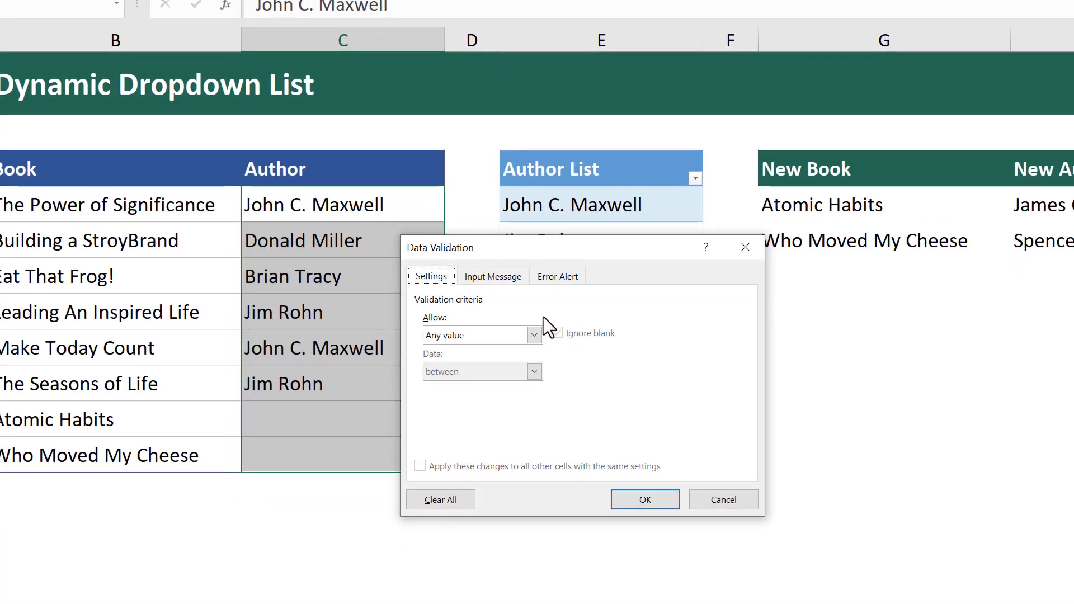
click(533, 489)
click(479, 385)
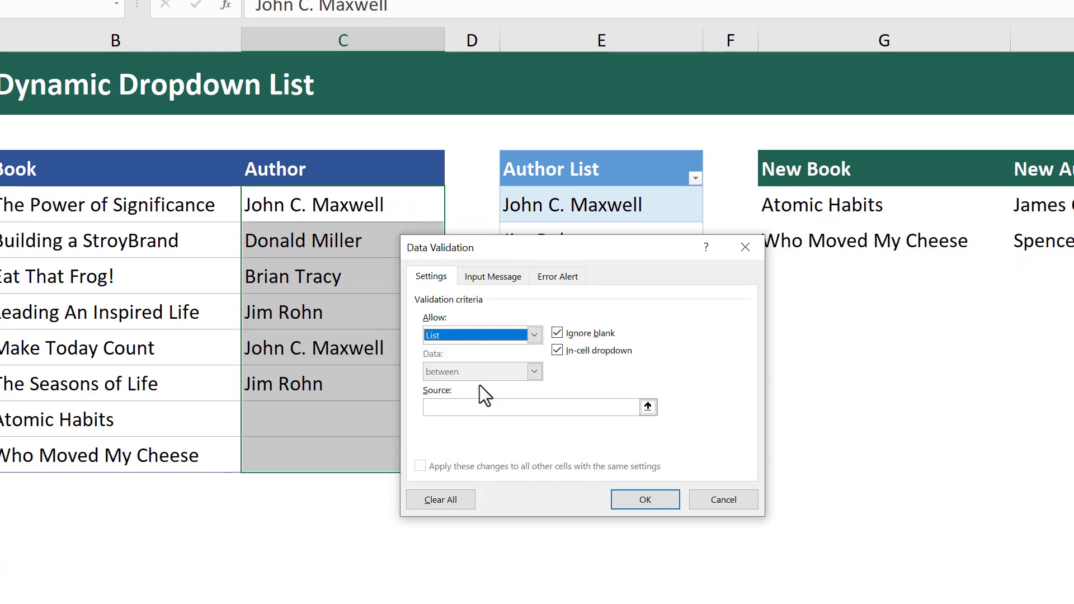
click(468, 408)
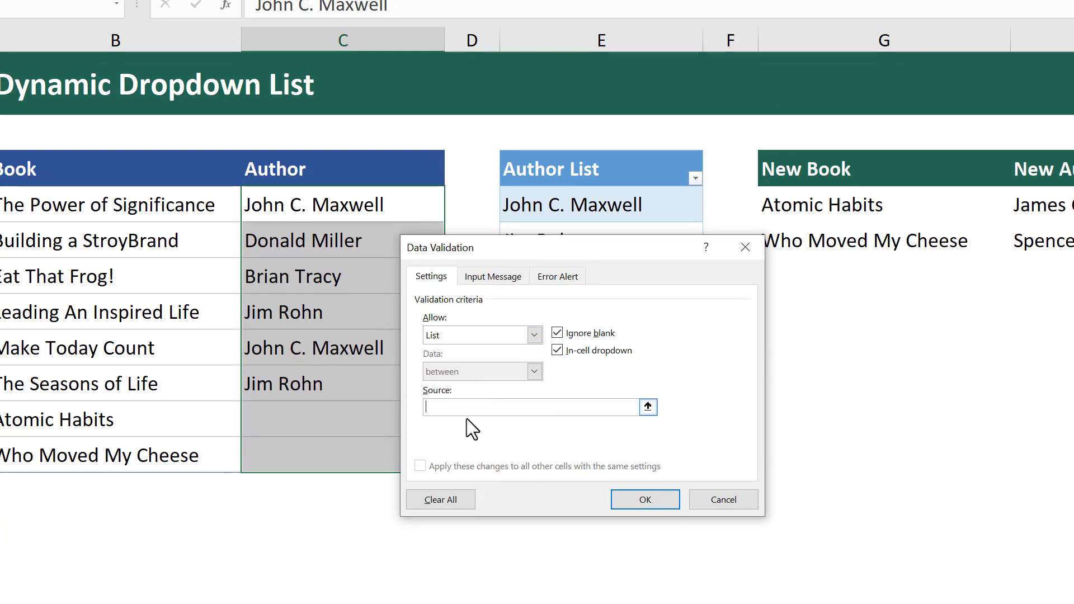
text(=author)
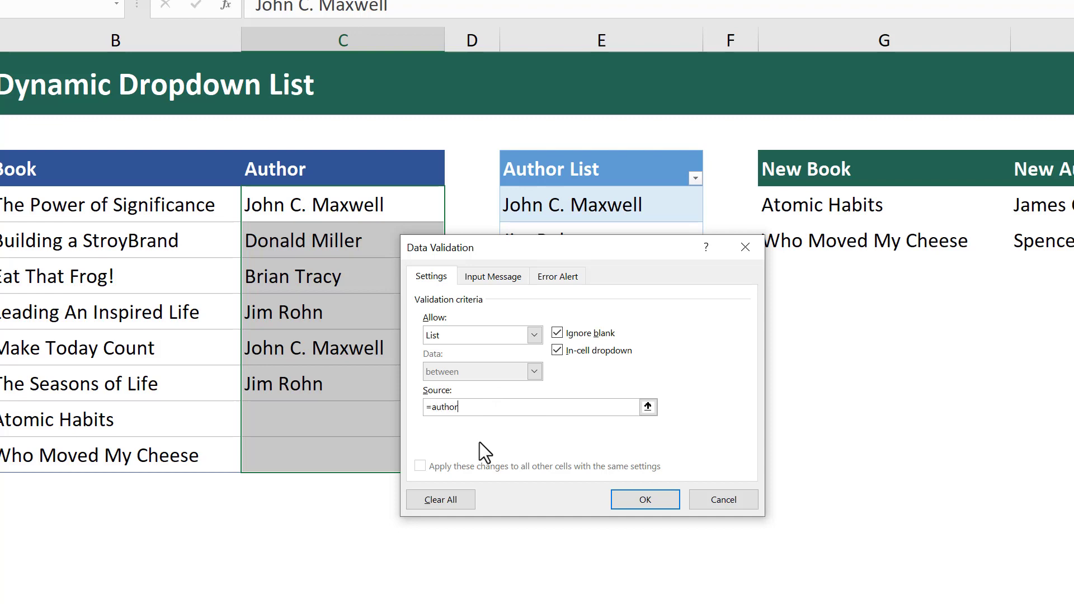
text(List)
click(620, 497)
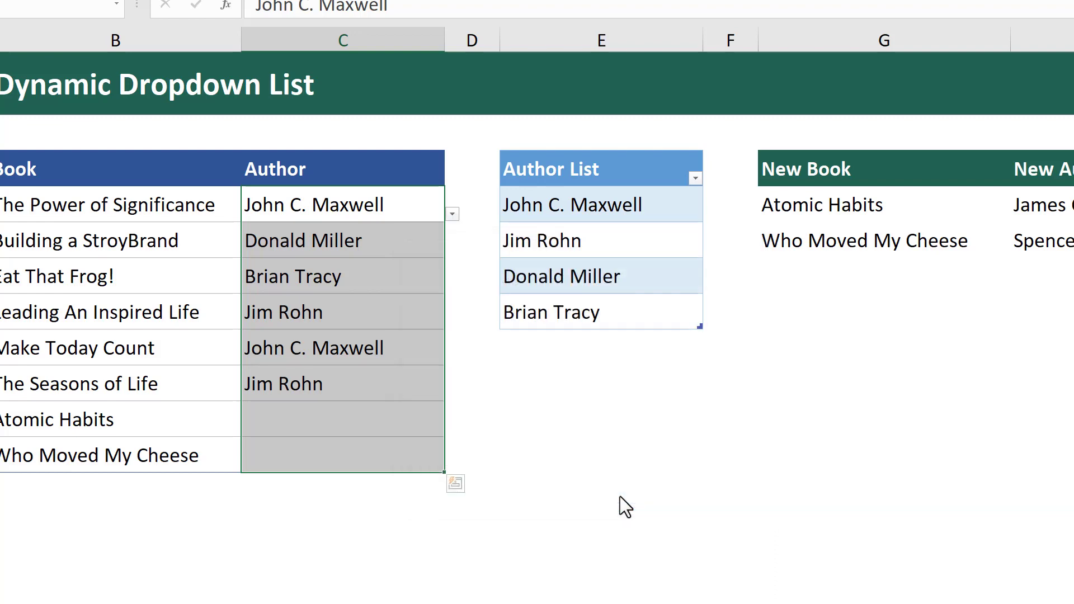
Review the dropdown's author choices for Make Today Count and keep John C. Maxwell
click(417, 351)
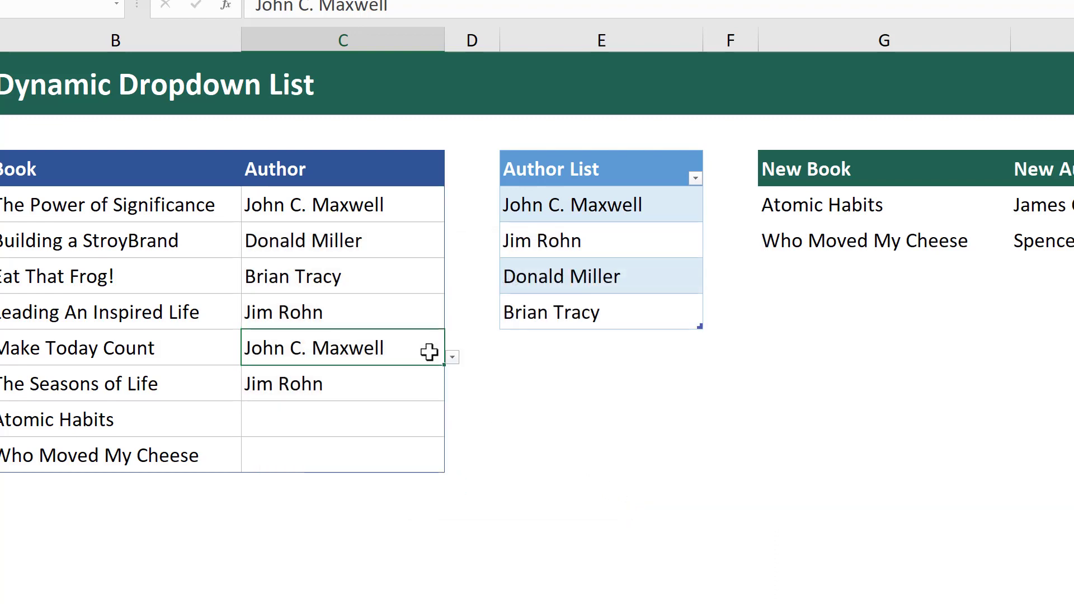
click(452, 357)
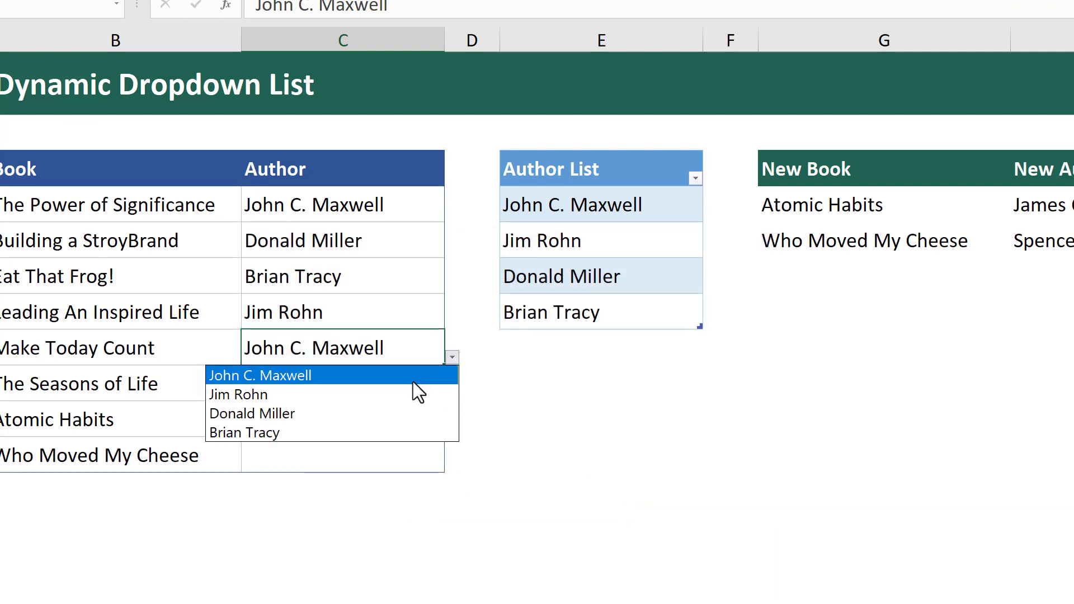
click(414, 393)
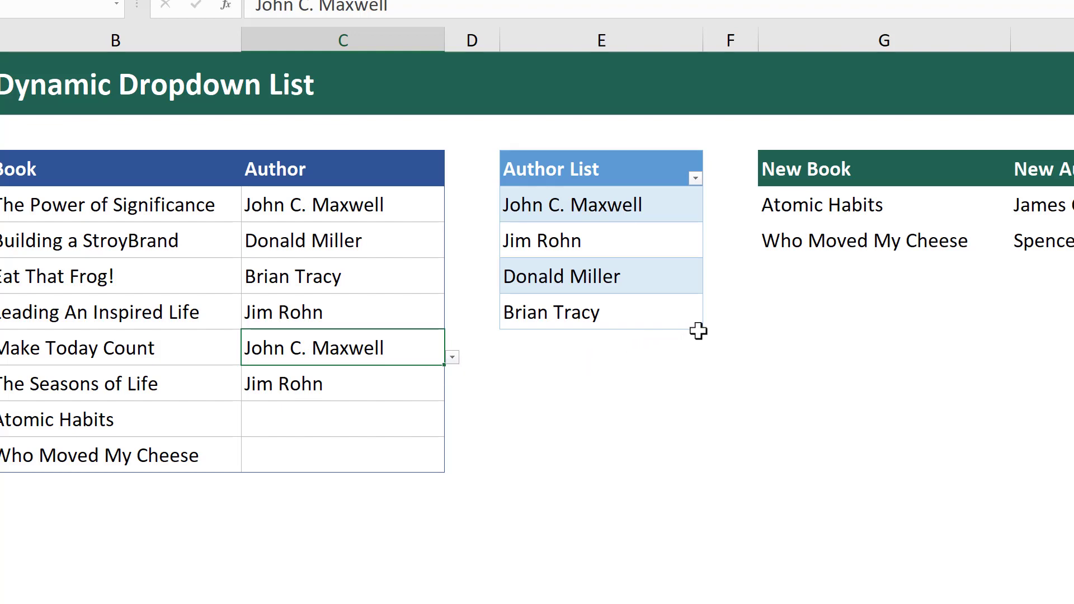
Extend the Author List table by one row to E8 and enter James Clear in the new cell
drag(698, 326, 700, 354)
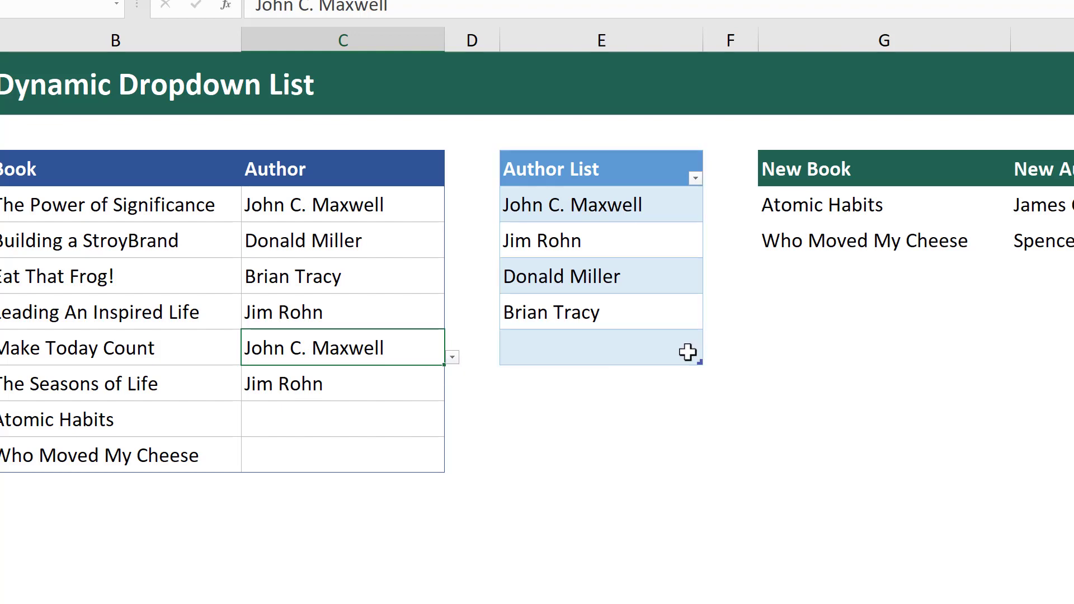
click(656, 343)
text(Jame)
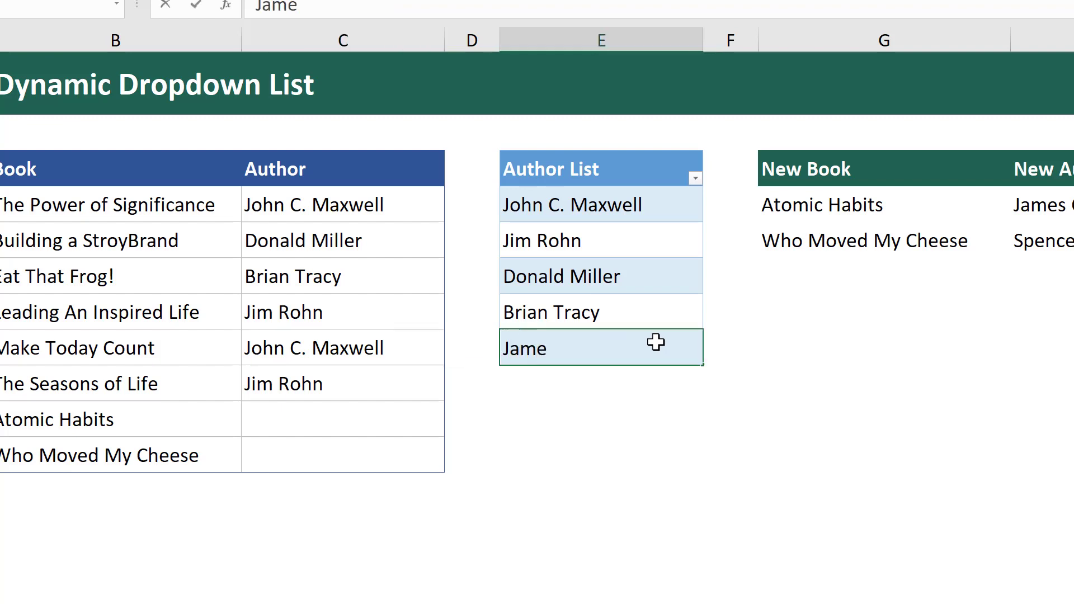
text(s Clear)
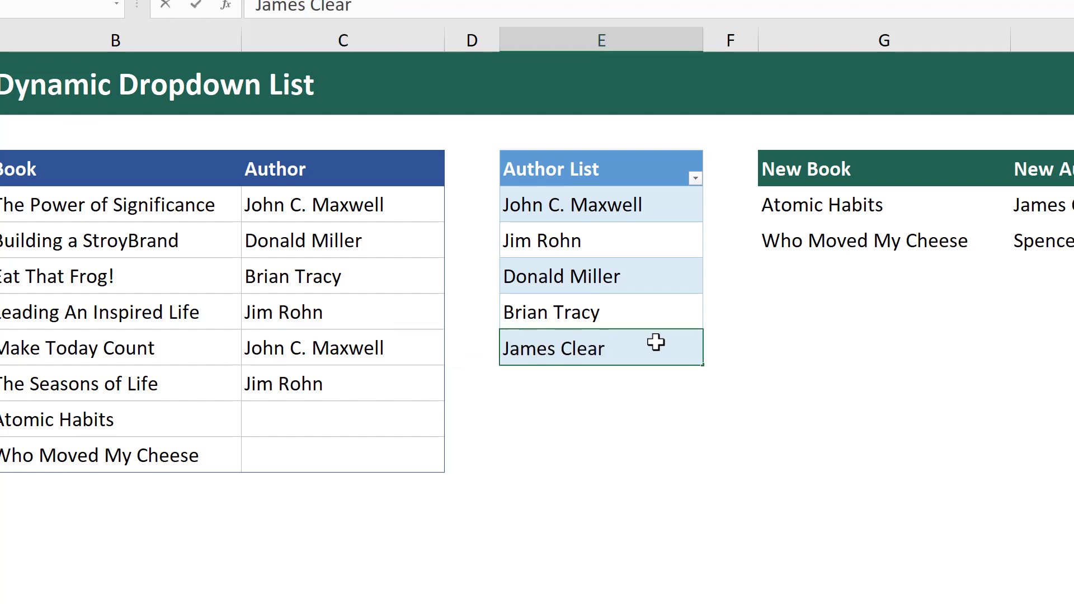
key(Return)
key(Return)
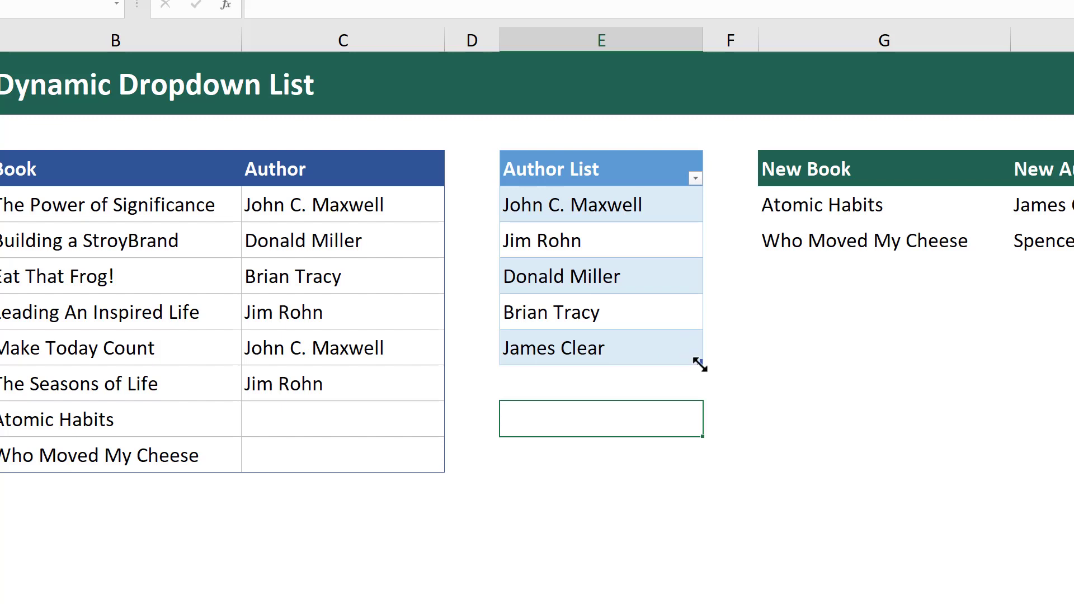
Extend the Author List table by another row to E9 and enter Spencer Johnson there
drag(698, 362, 699, 395)
click(665, 384)
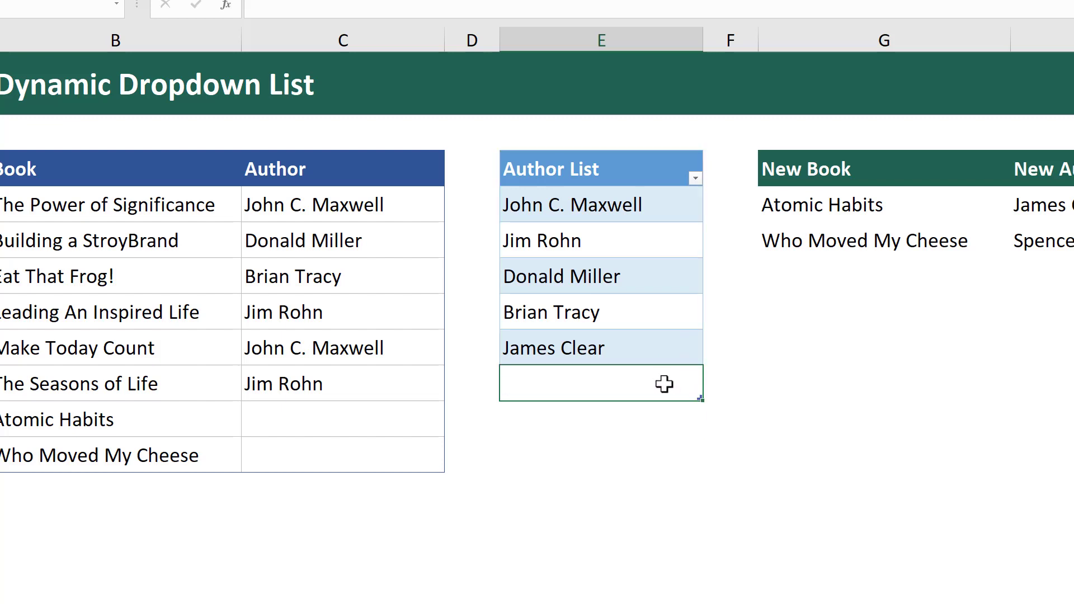
text(Spencer Johnson)
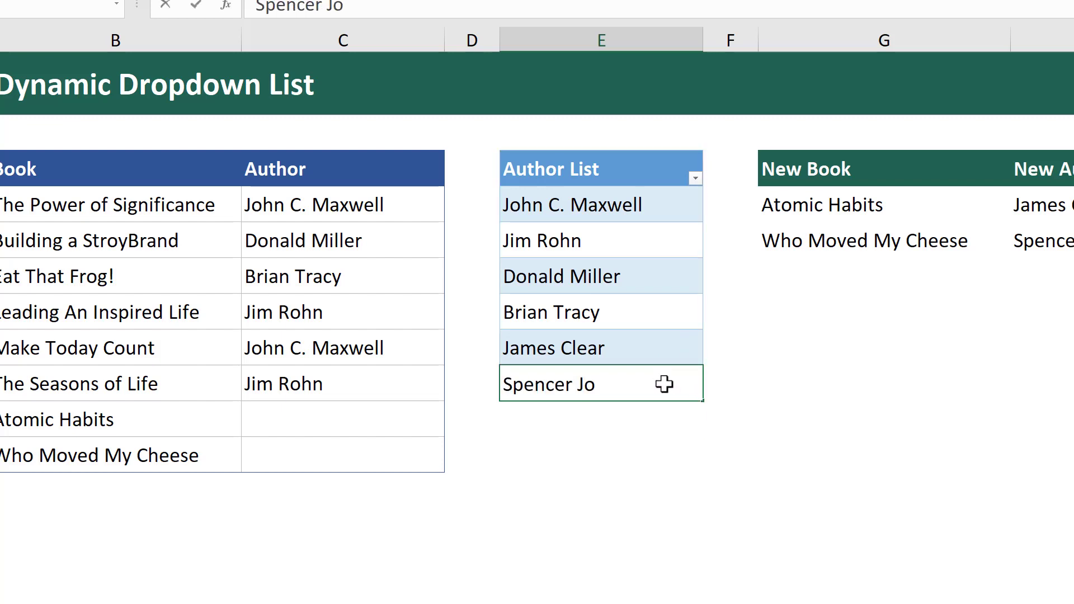
key(Return)
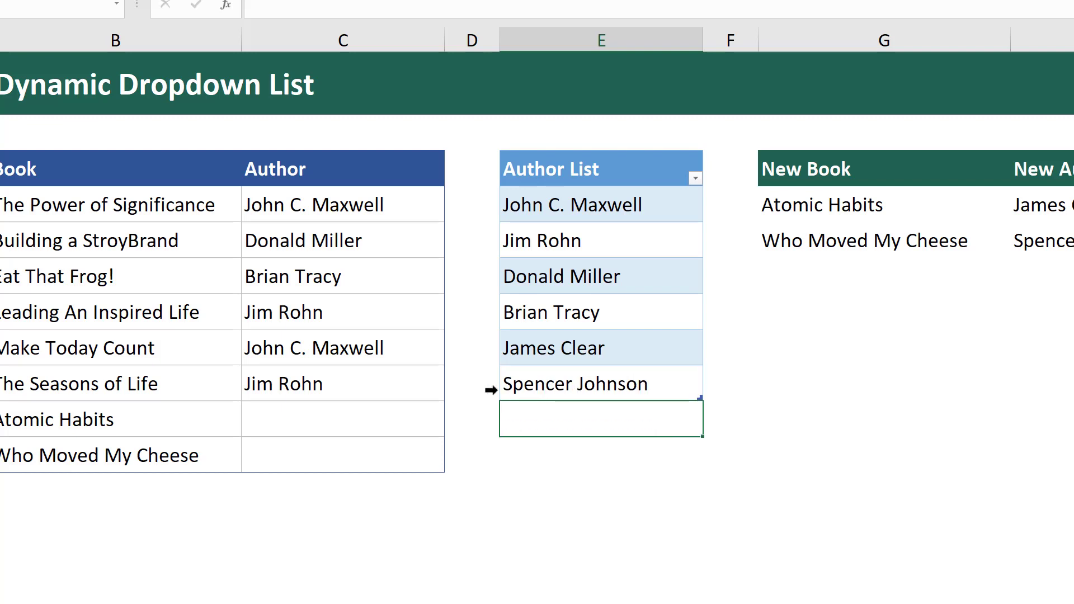
Choose James Clear as the author of Atomic Habits and Spencer Johnson for Who Moved My Cheese from the dropdowns
click(421, 418)
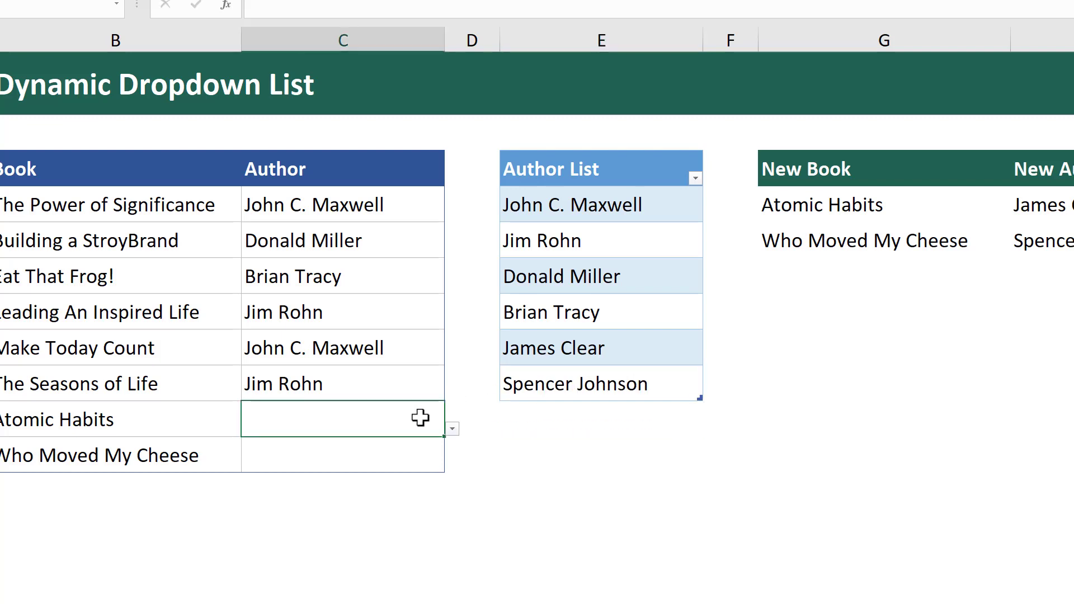
click(452, 430)
click(410, 523)
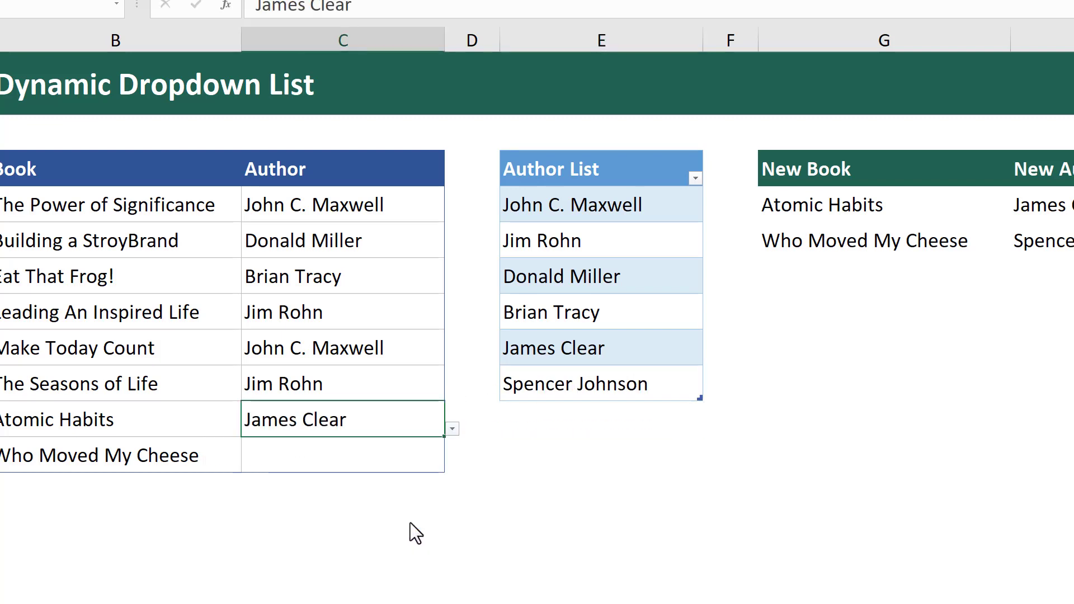
click(423, 459)
click(452, 468)
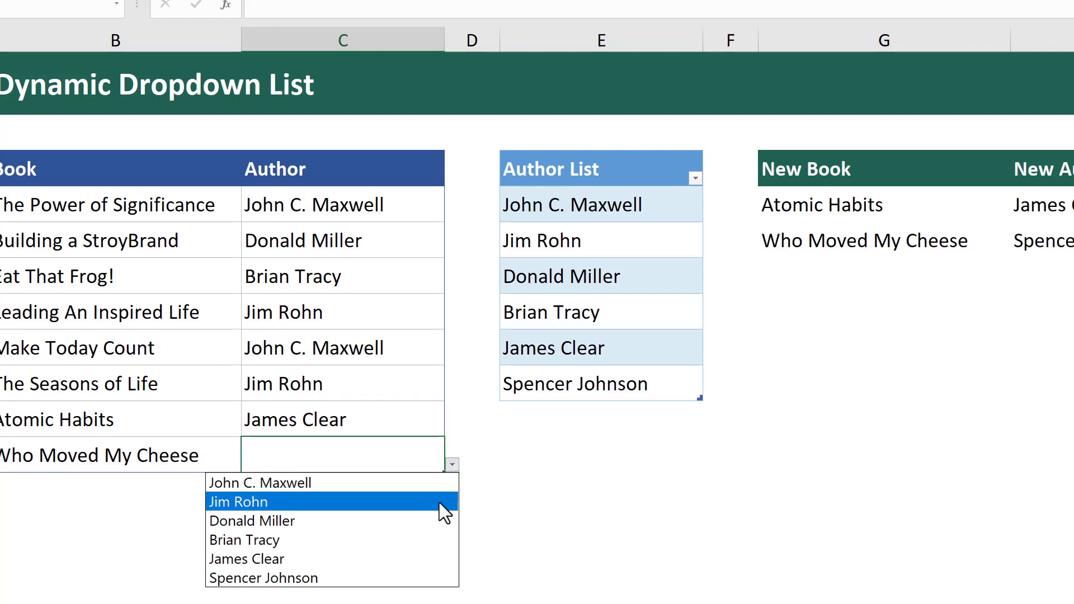
click(425, 575)
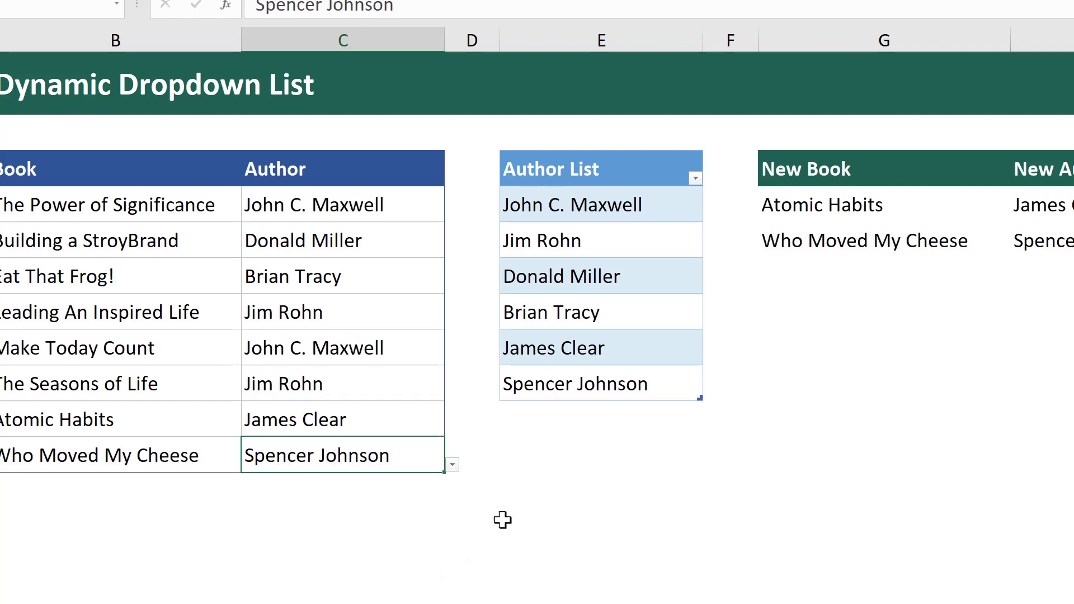
click(608, 453)
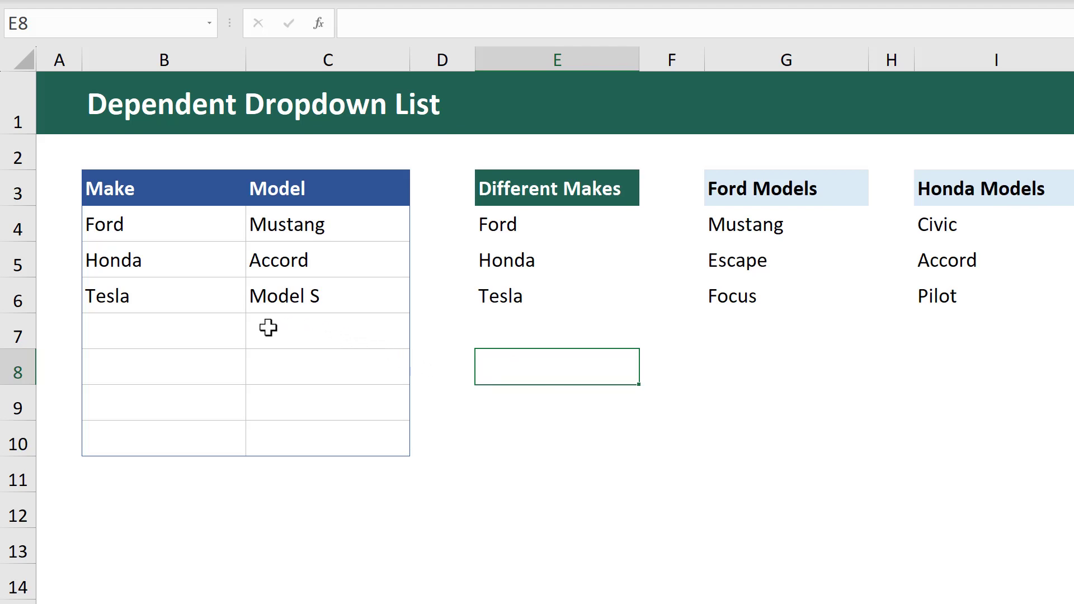
On the Dependent Dropdown List sheet, choose Ford as the make in B7 and Honda in B8
click(215, 331)
click(253, 341)
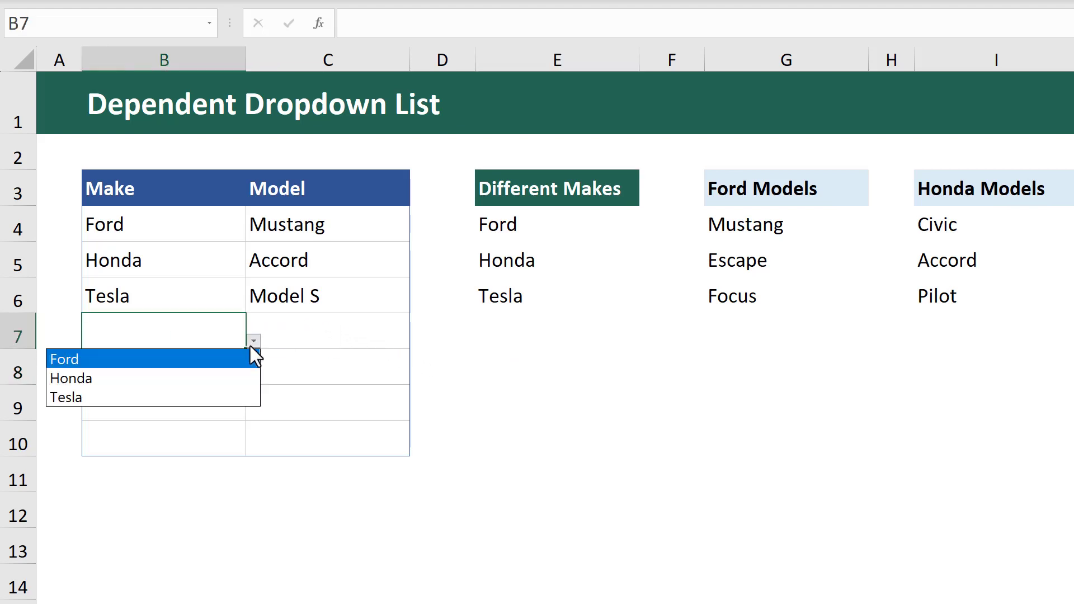
click(230, 360)
click(209, 364)
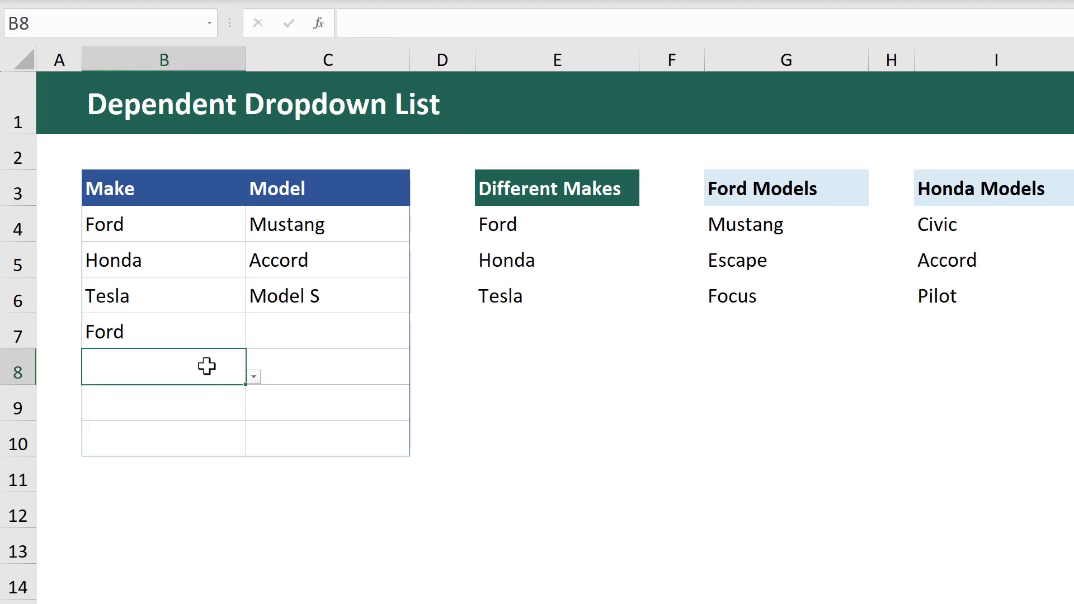
click(252, 378)
click(222, 413)
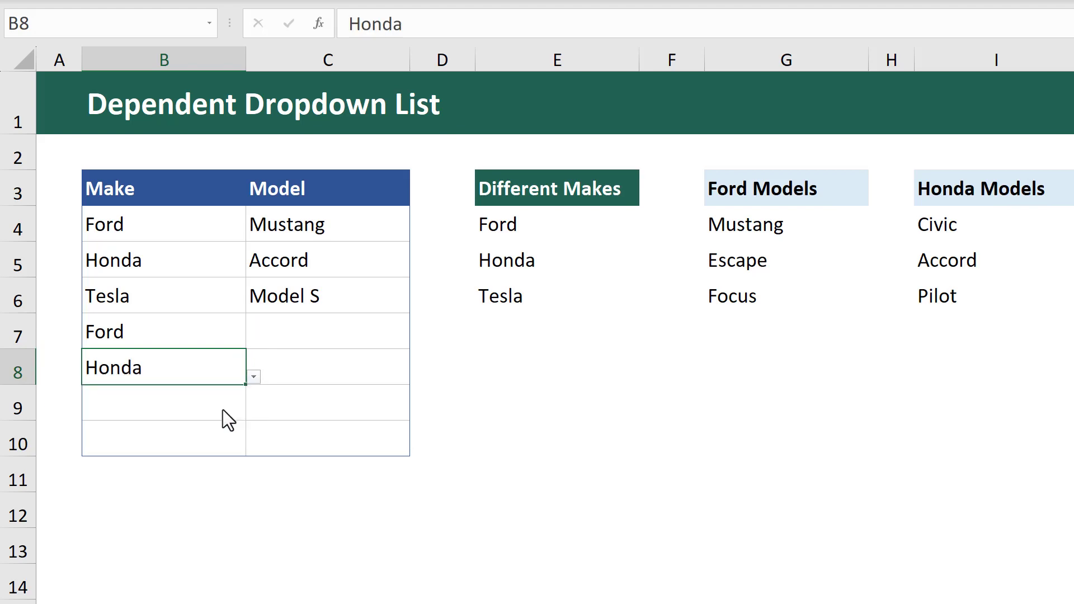
Choose Escape as the model for the Ford in C7 and Civic for the Honda in C8 from the dropdowns
click(369, 334)
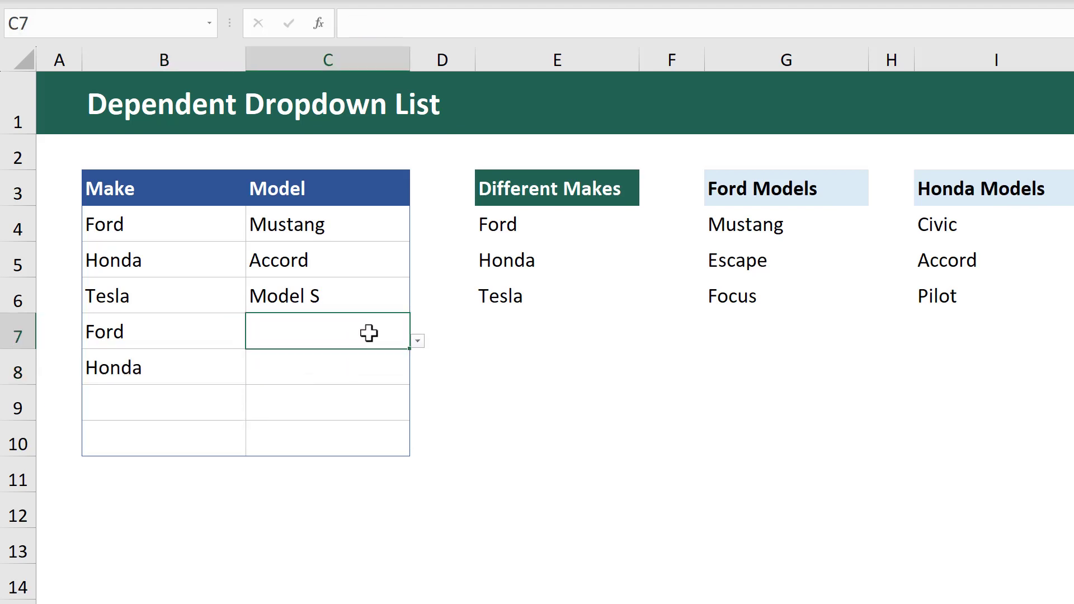
click(417, 341)
click(364, 373)
click(344, 361)
click(417, 377)
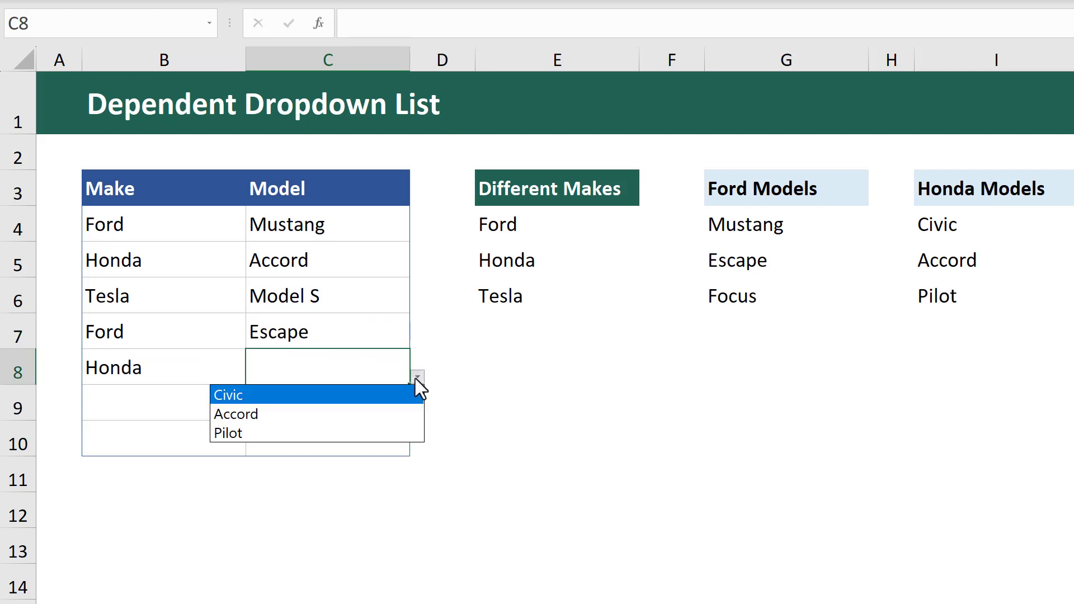
click(356, 395)
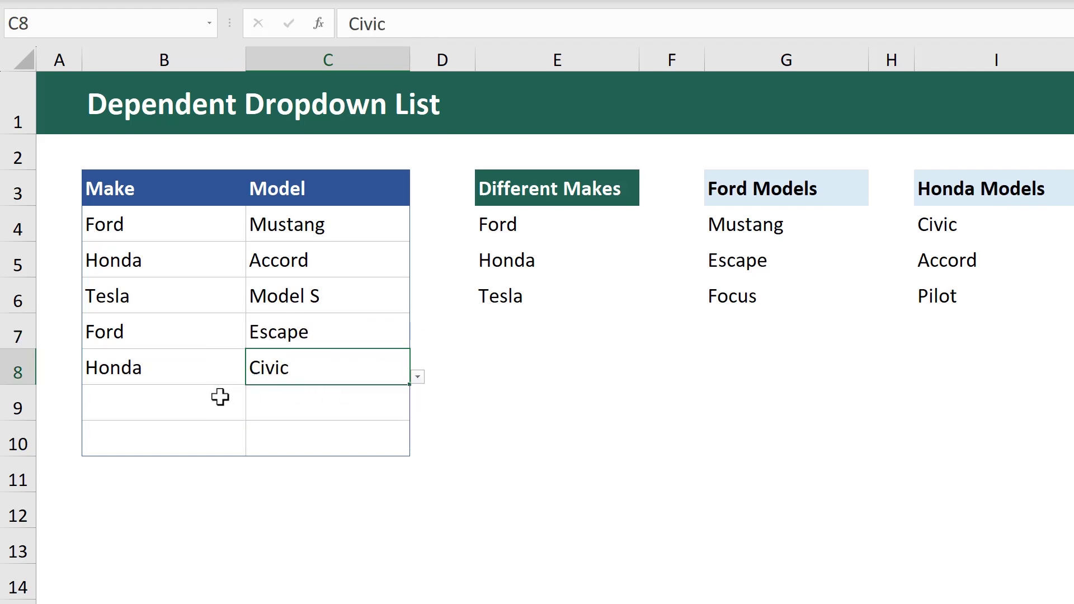
Choose Tesla as the make in B9 and Model 3 as its model in C9 from the dropdowns
click(181, 398)
click(253, 412)
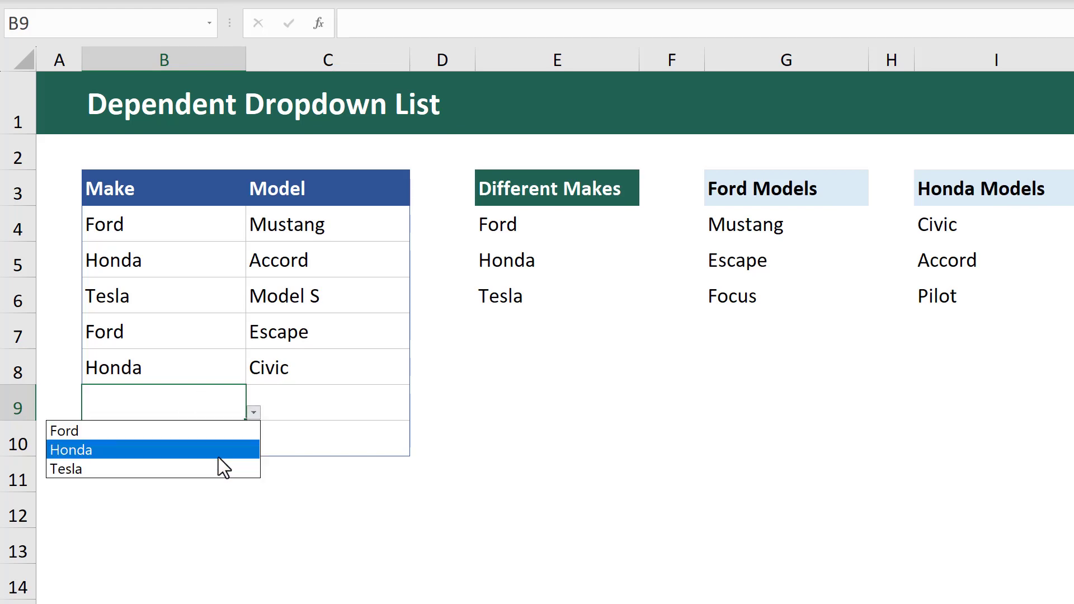
click(217, 469)
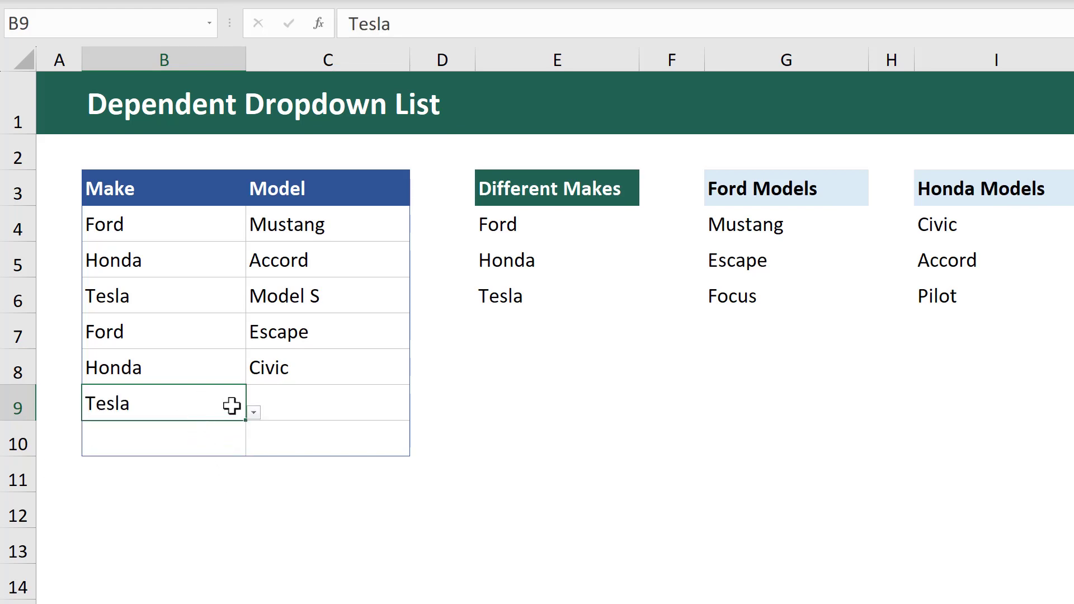
click(352, 403)
click(418, 413)
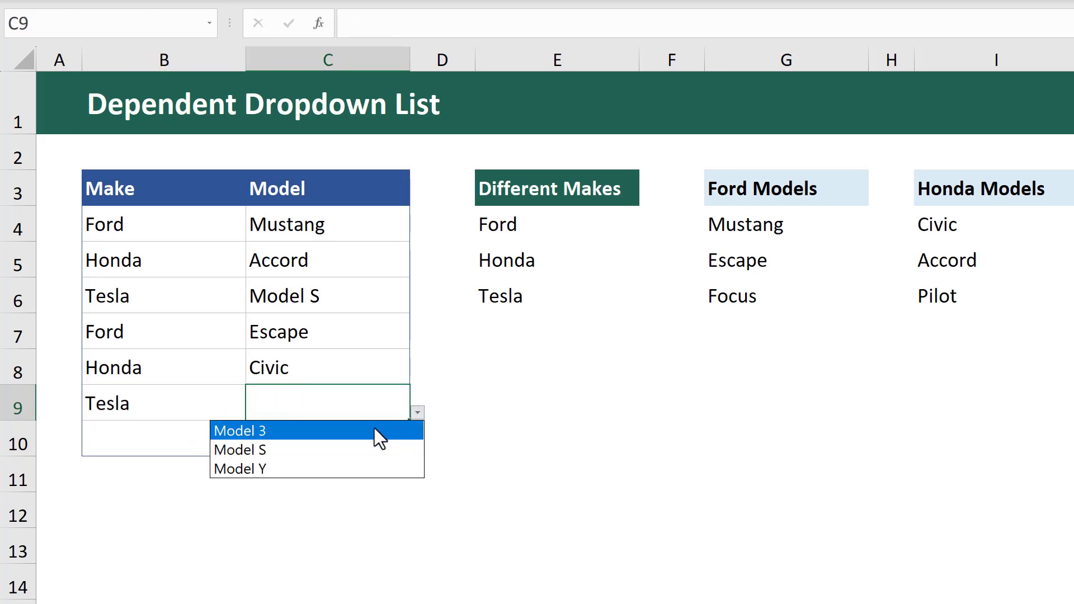
click(331, 435)
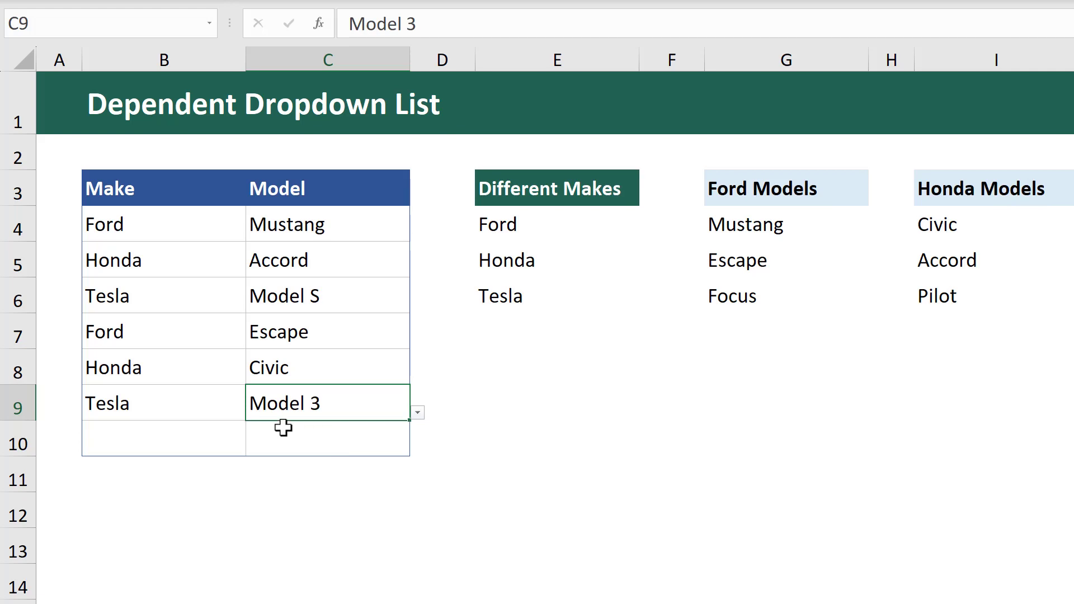
Change the make in B9 to Ford and pick a Ford model in C9 from the dependent dropdown
click(221, 406)
click(251, 413)
click(221, 433)
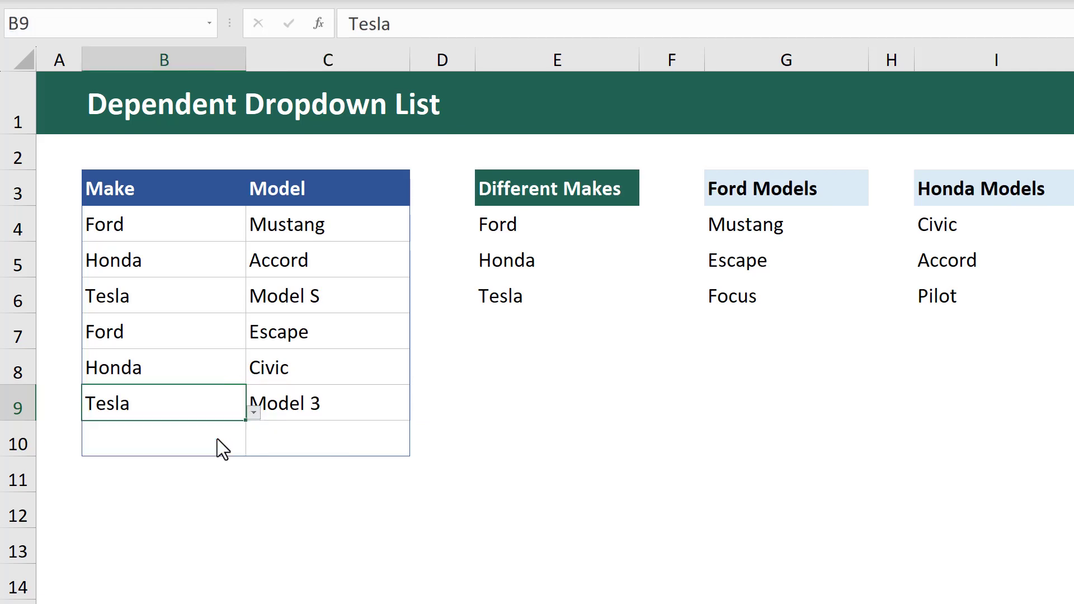
click(383, 412)
click(418, 414)
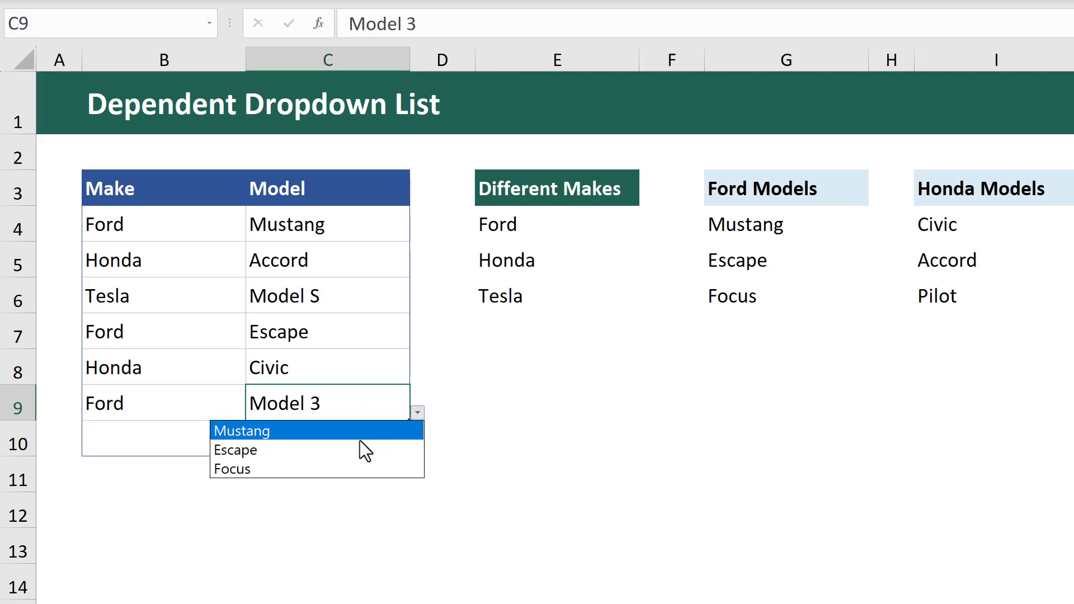
click(351, 445)
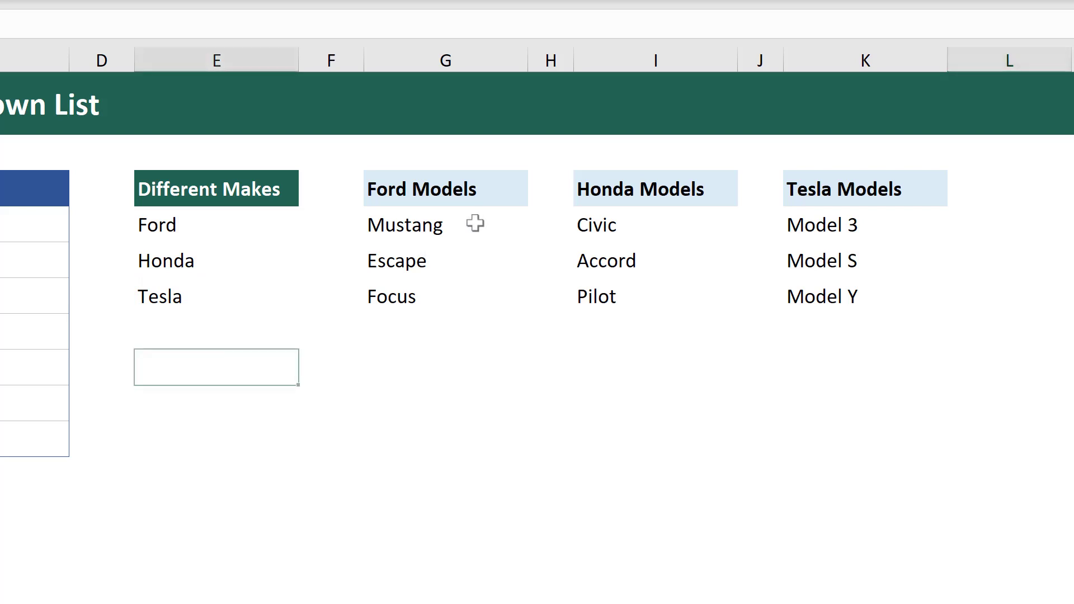
Name the range G4:G6 holding the Ford models "Ford"
drag(478, 223, 477, 293)
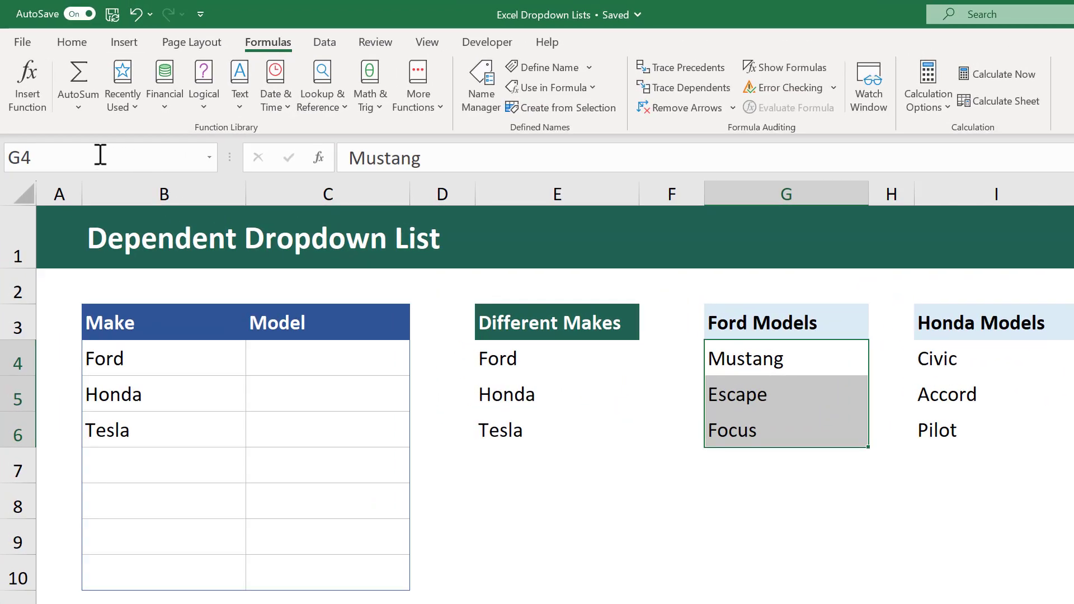
click(25, 125)
text(Ford)
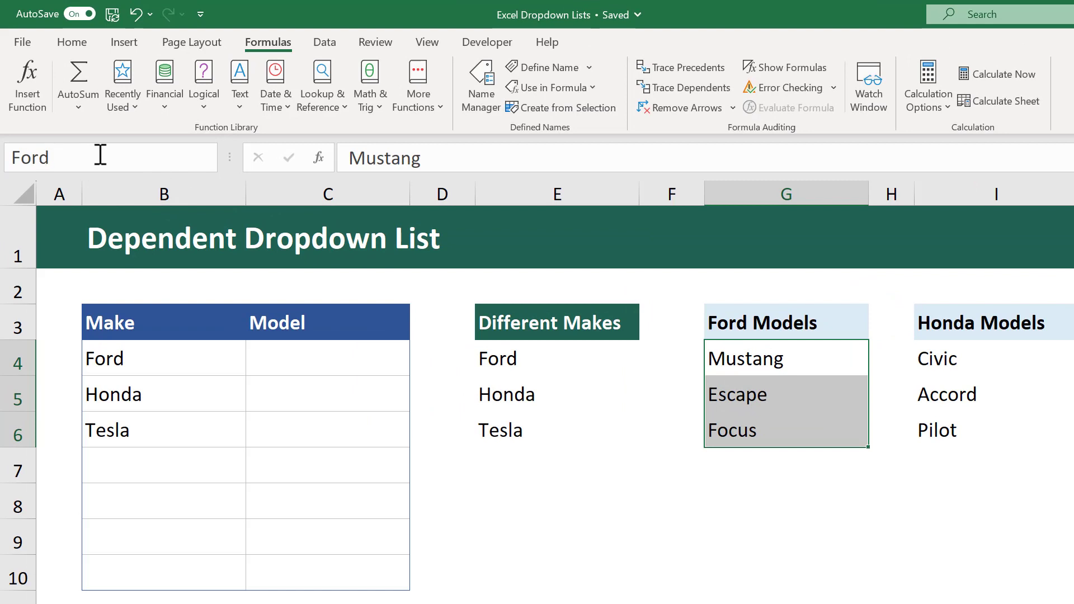
key(Return)
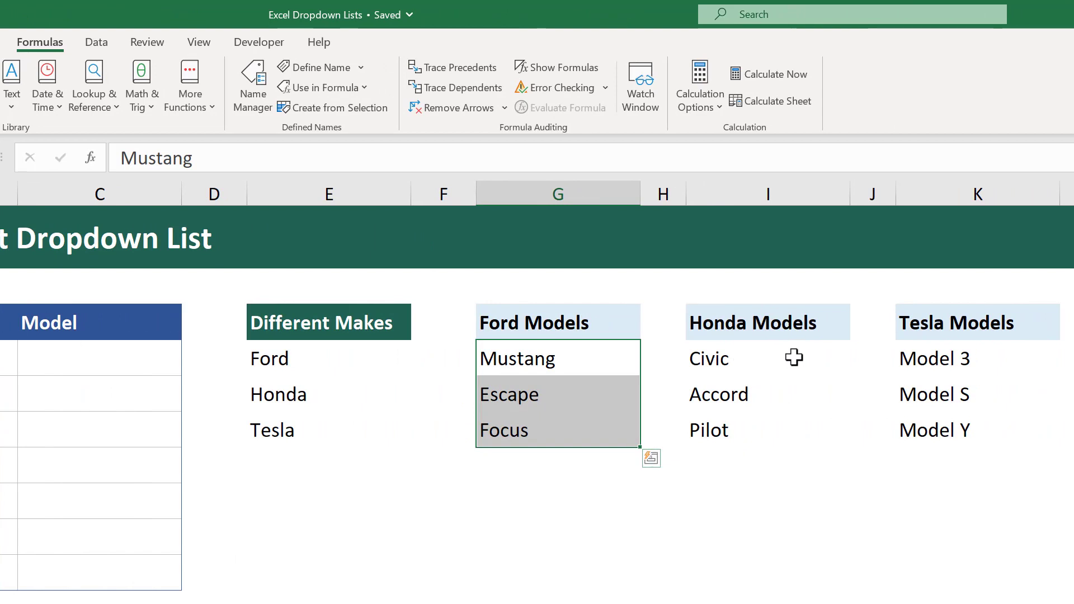
Name the range I4:I6 holding the Honda models "Honda"
drag(794, 357, 796, 422)
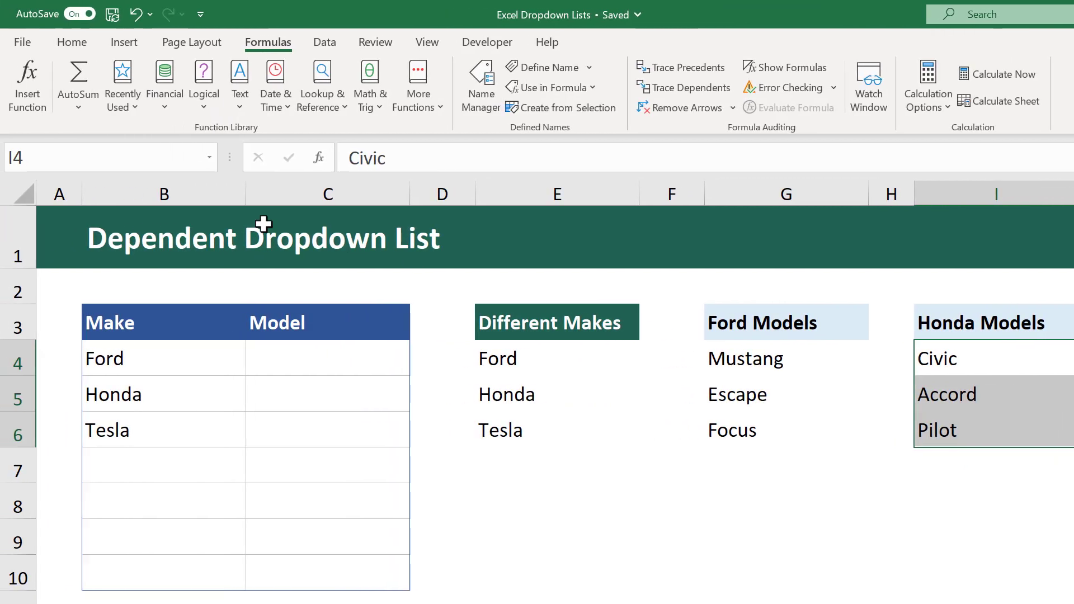
click(38, 163)
text(Honda)
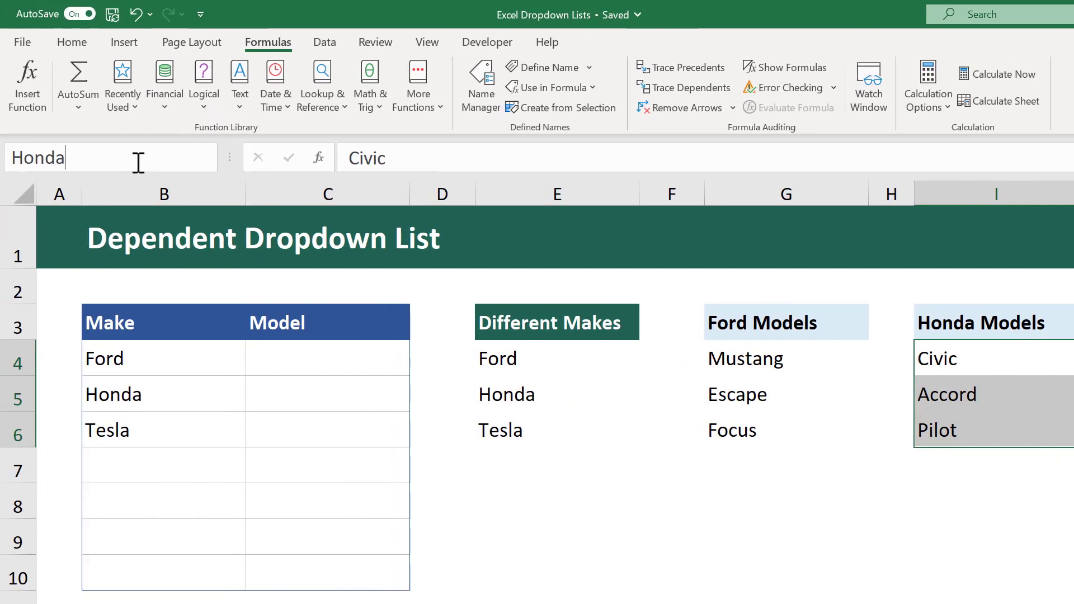
key(Return)
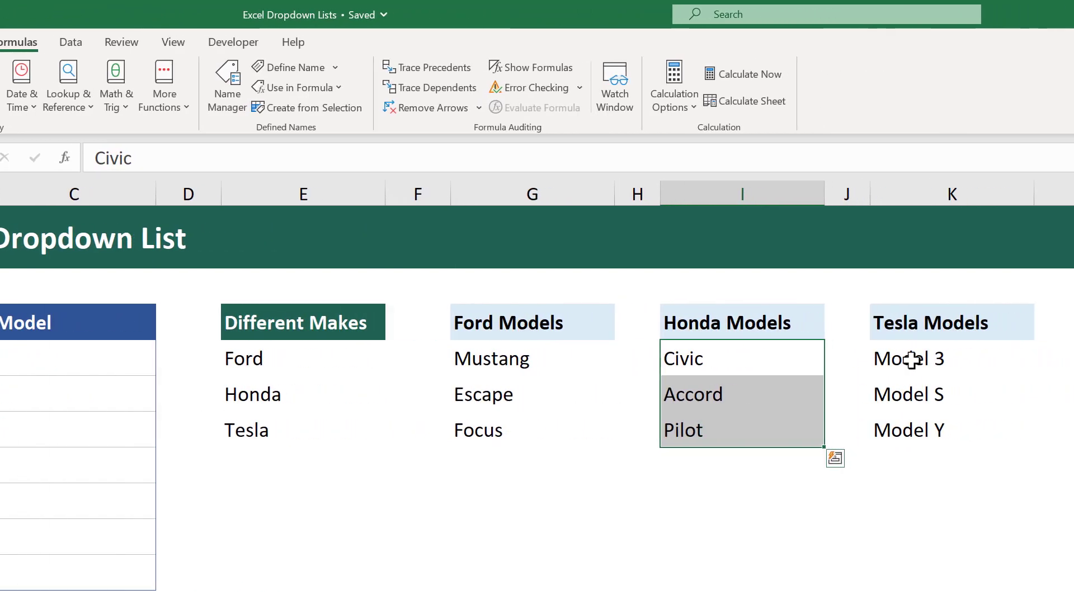
Name the range K4:K6 holding the Tesla models "Tesla" and deselect it
drag(912, 360, 923, 432)
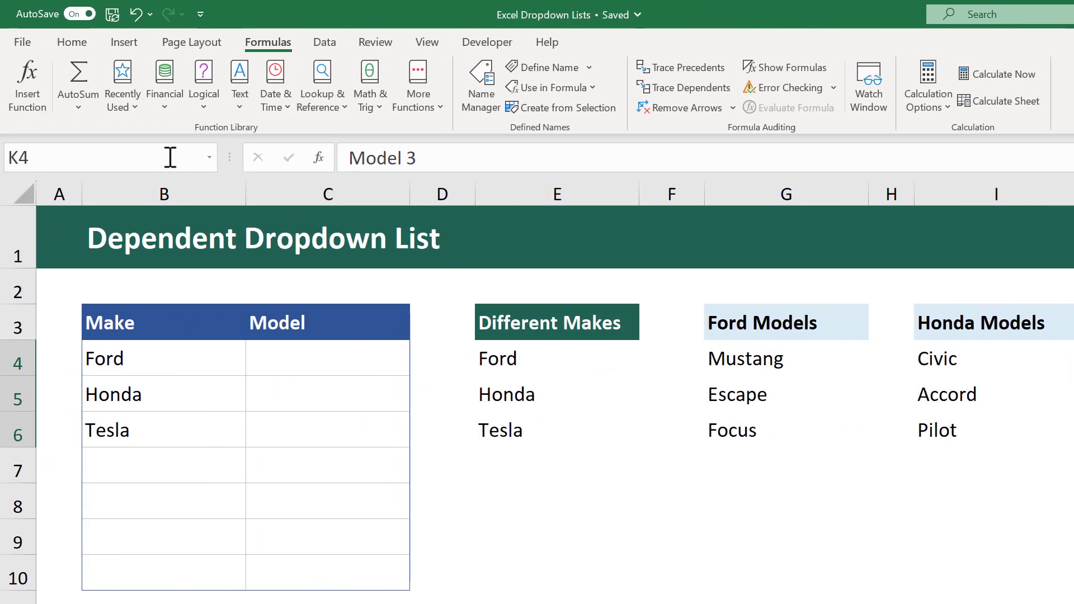
click(95, 157)
text(Tesla)
key(Return)
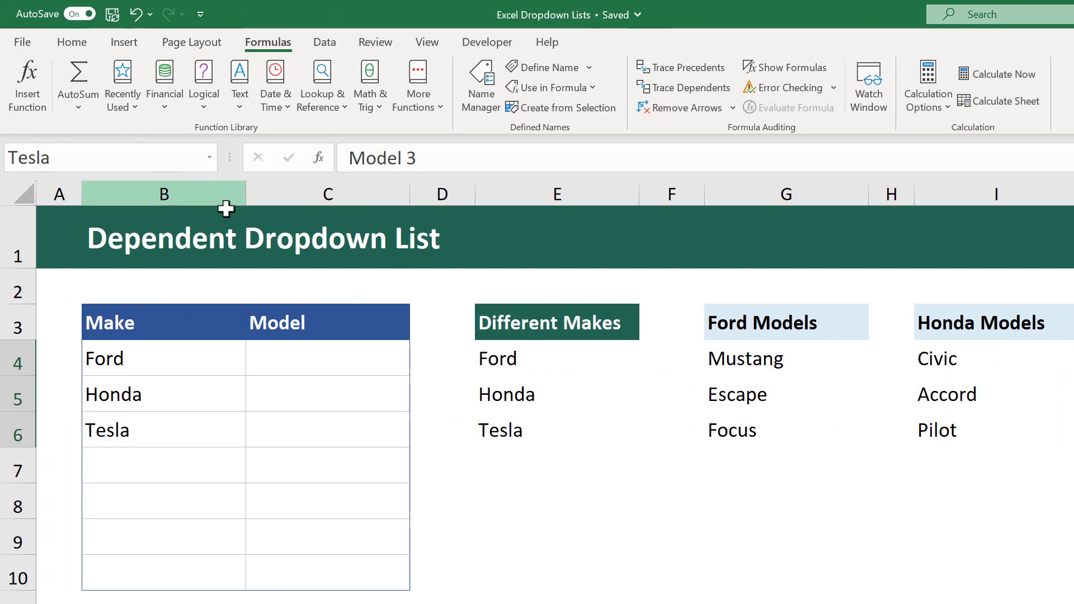
click(514, 495)
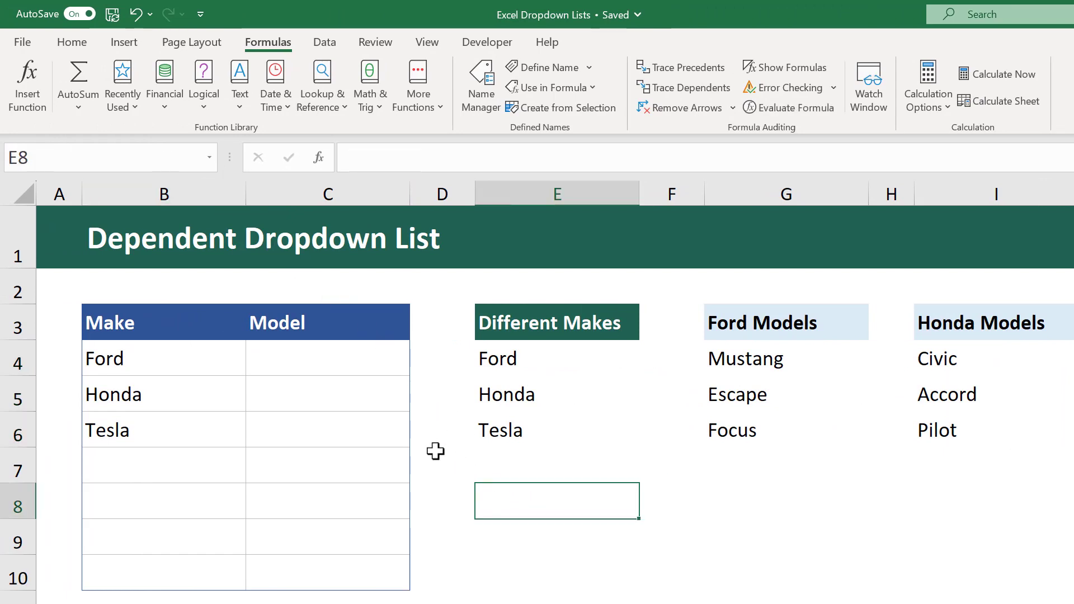
Start a data validation rule for the Model cells C4:C10 that allows a List
drag(370, 366, 354, 575)
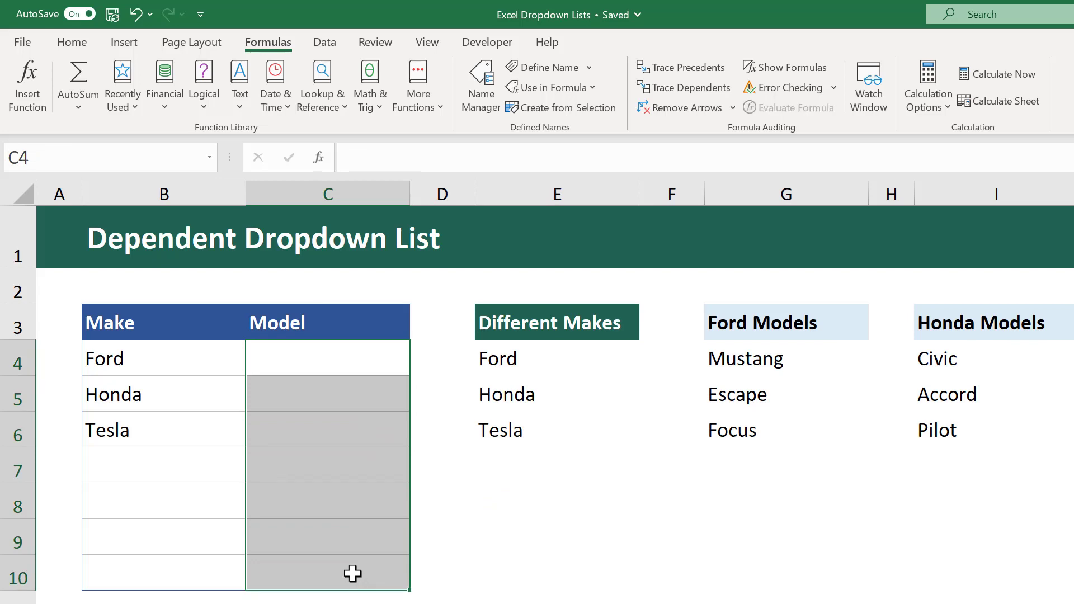
click(325, 44)
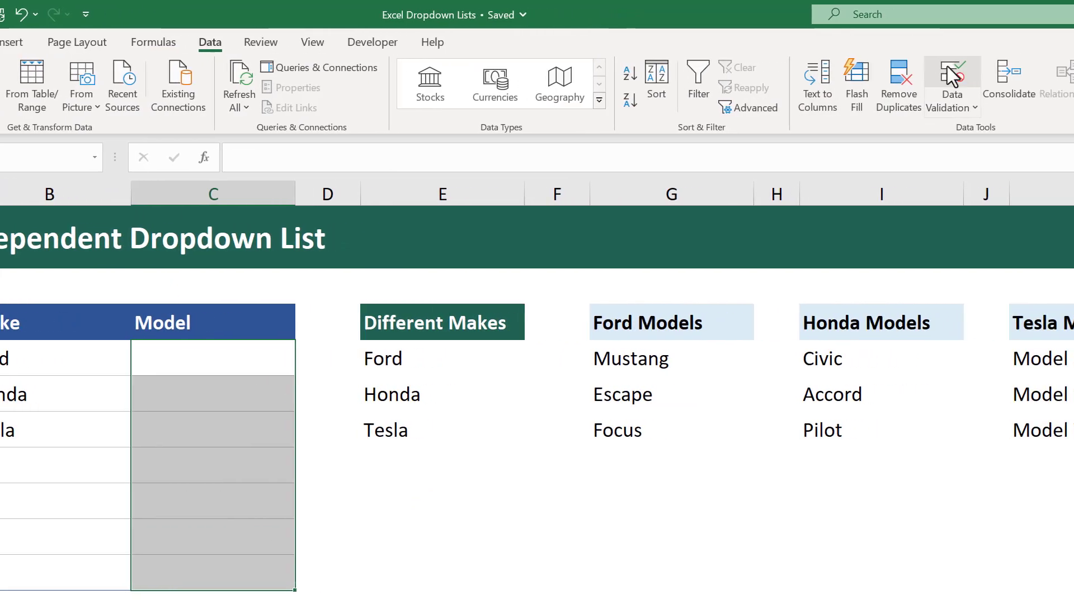
click(1050, 76)
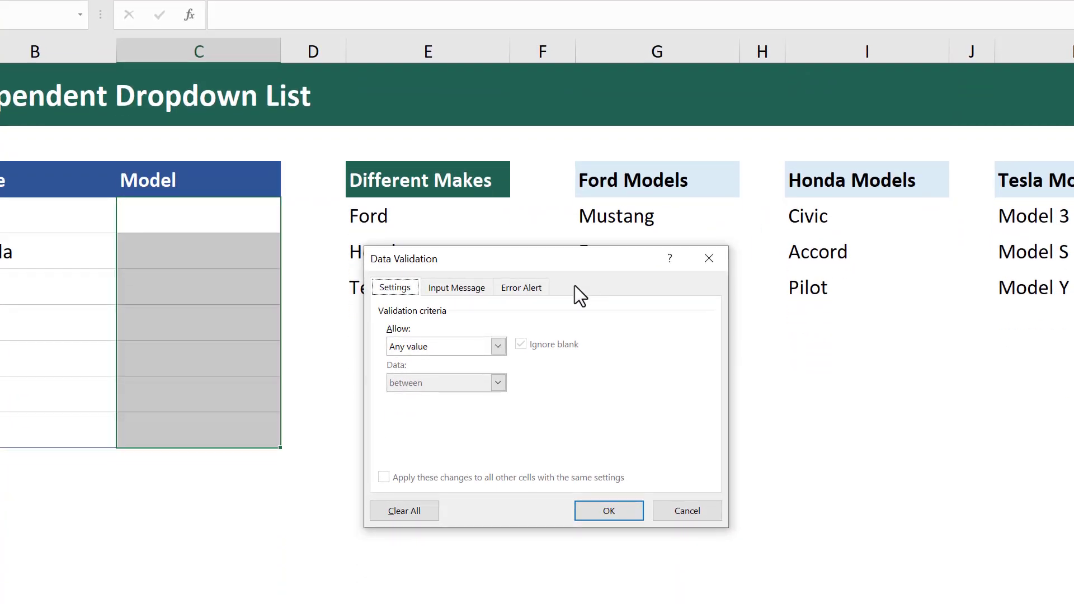
click(498, 346)
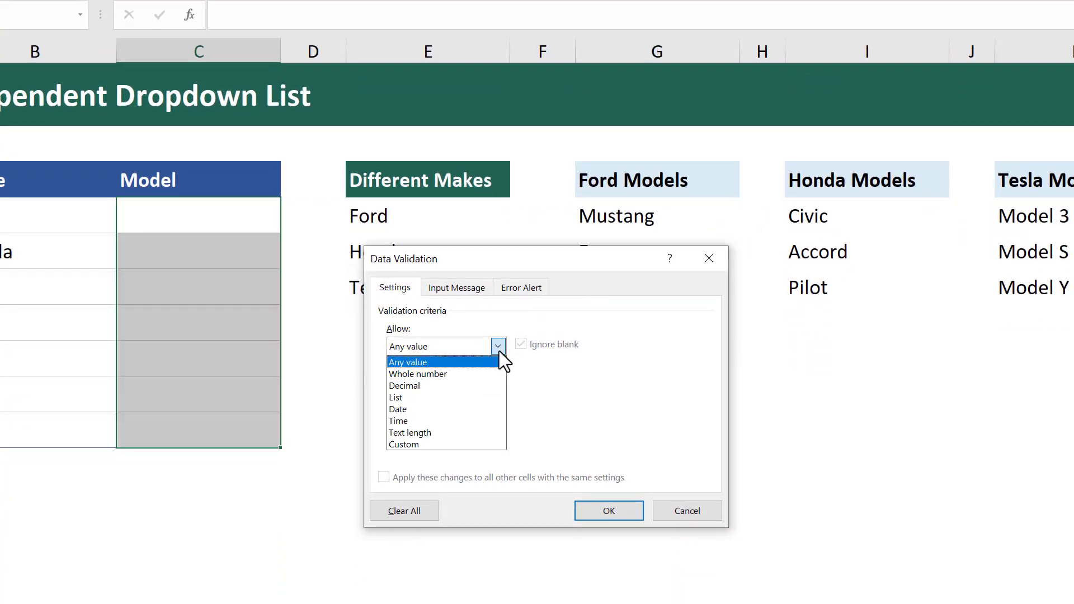
click(445, 401)
click(433, 416)
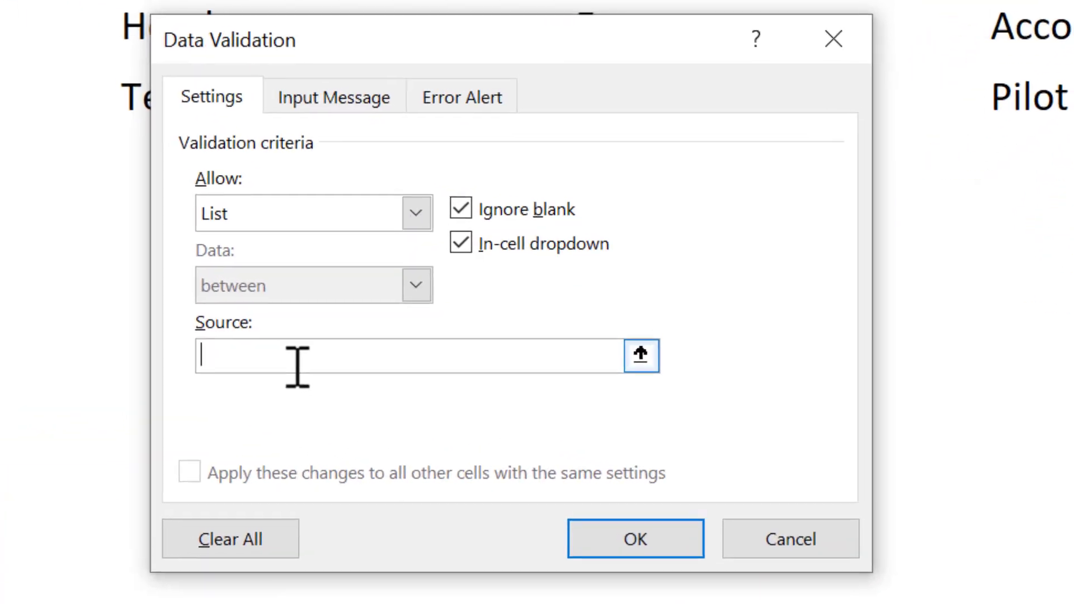
Set the list source to =INDIRECT($B4) with a relative row reference and apply the validation rule
text(=)
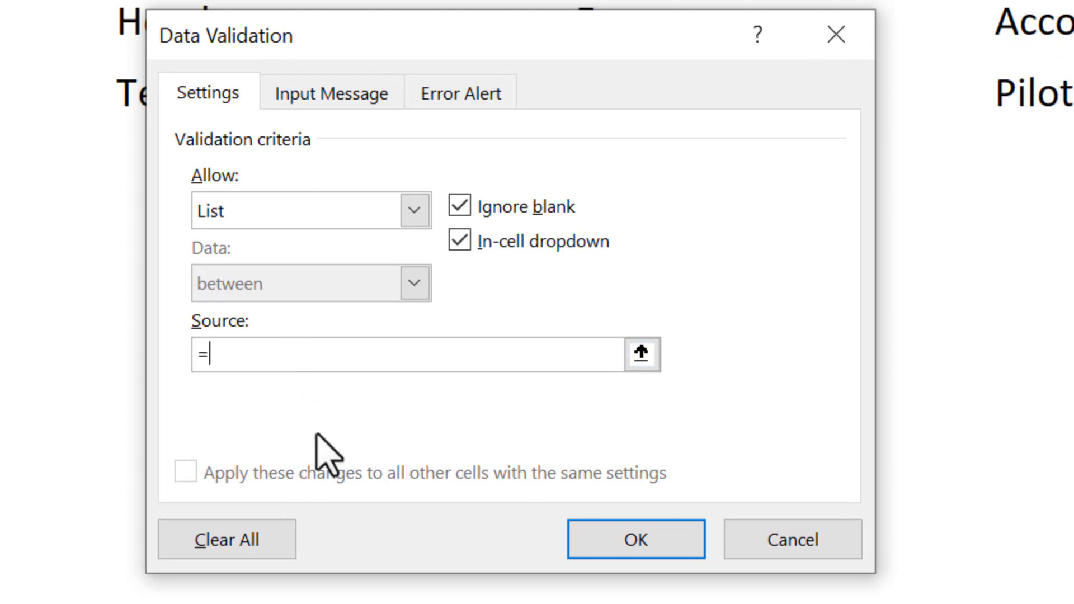
text(INDIRECT()
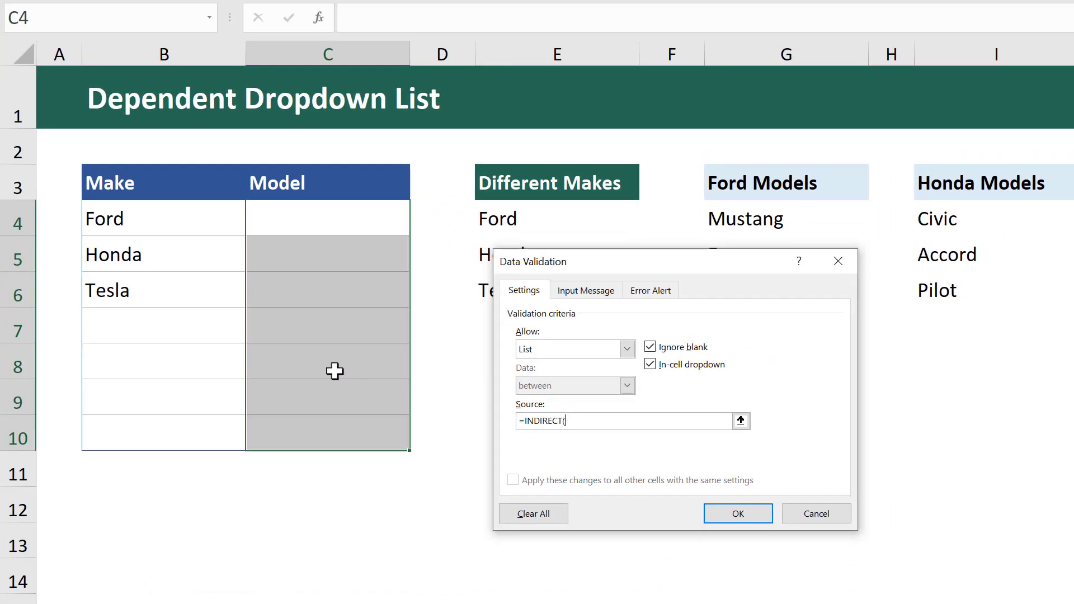
click(193, 220)
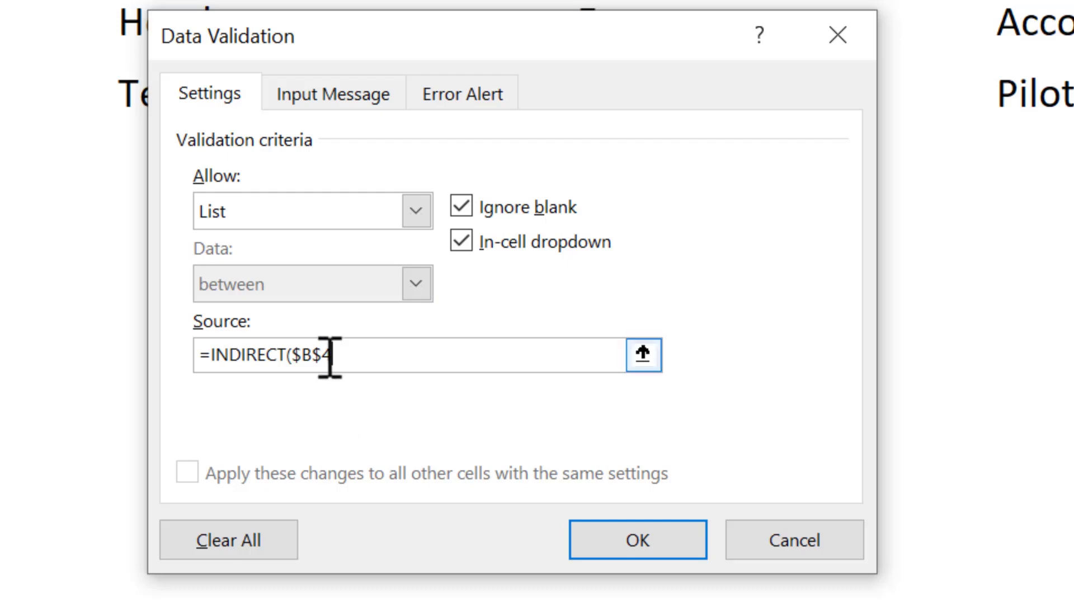
key(BackSpace)
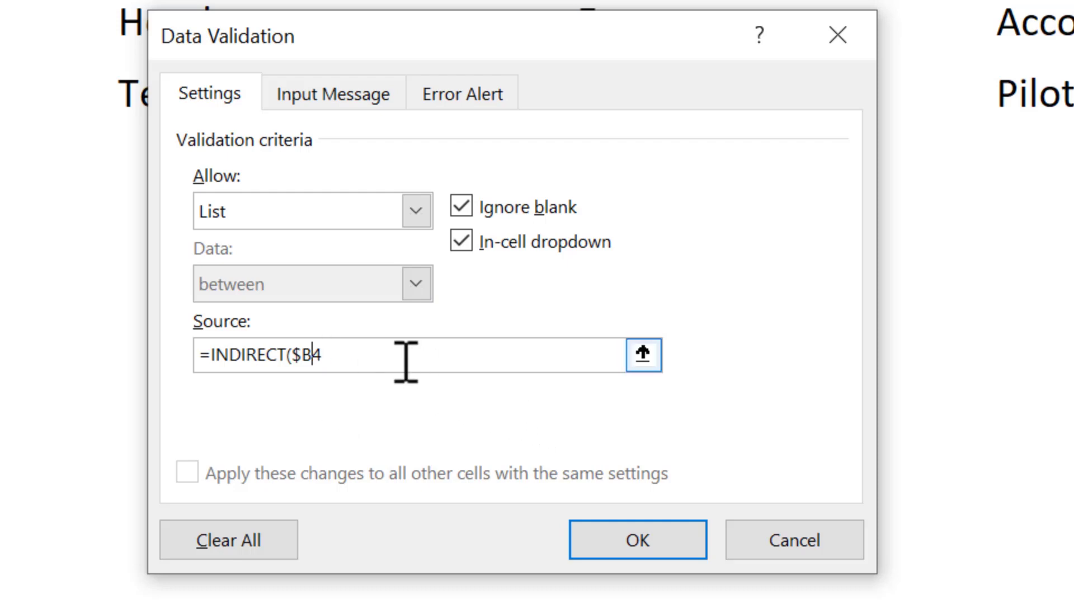
click(398, 358)
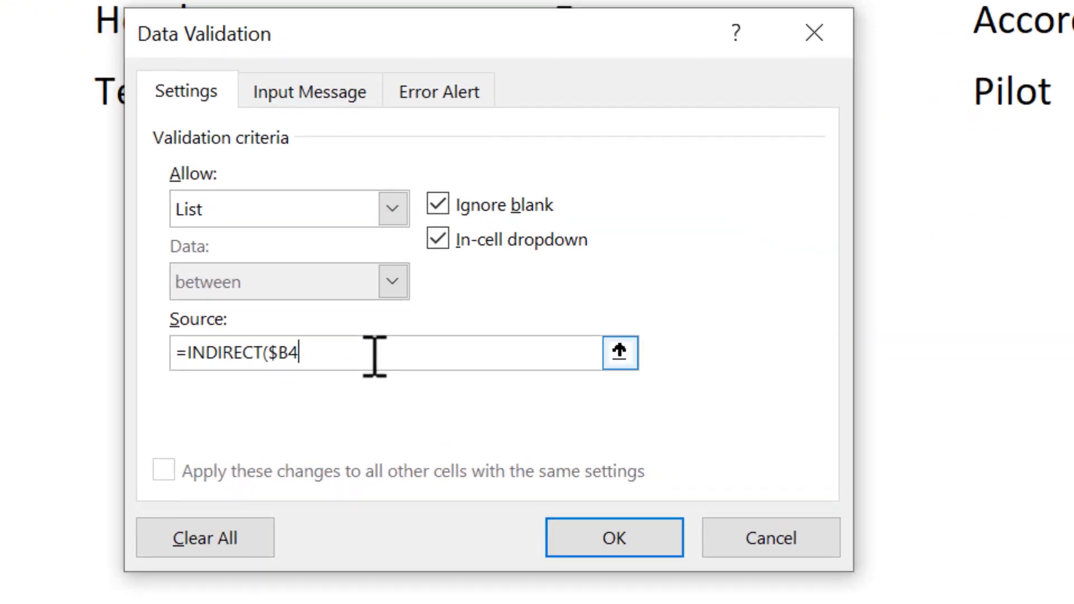
text())
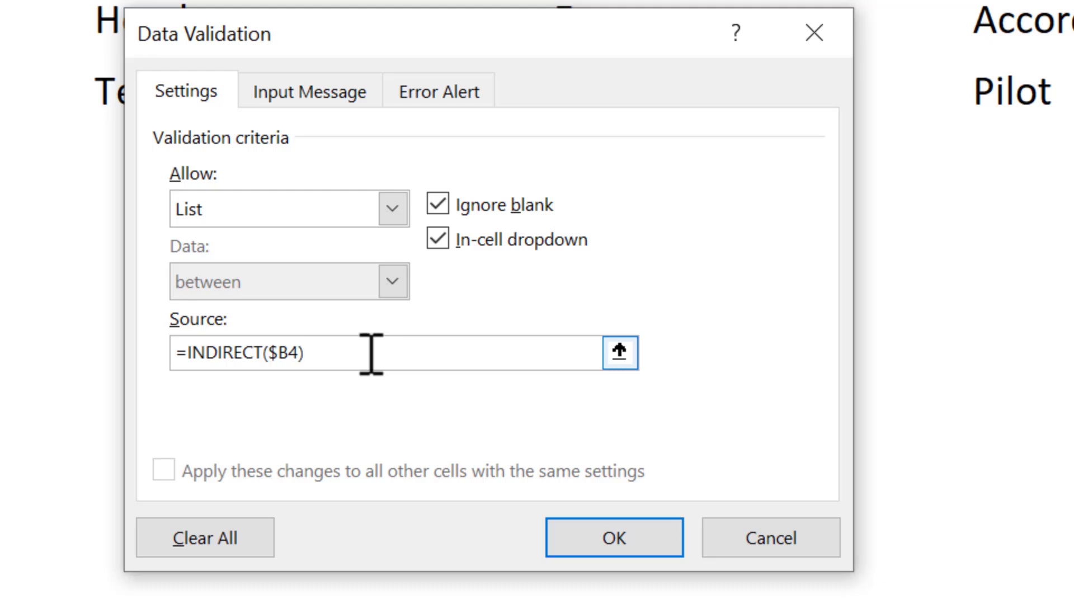
click(576, 534)
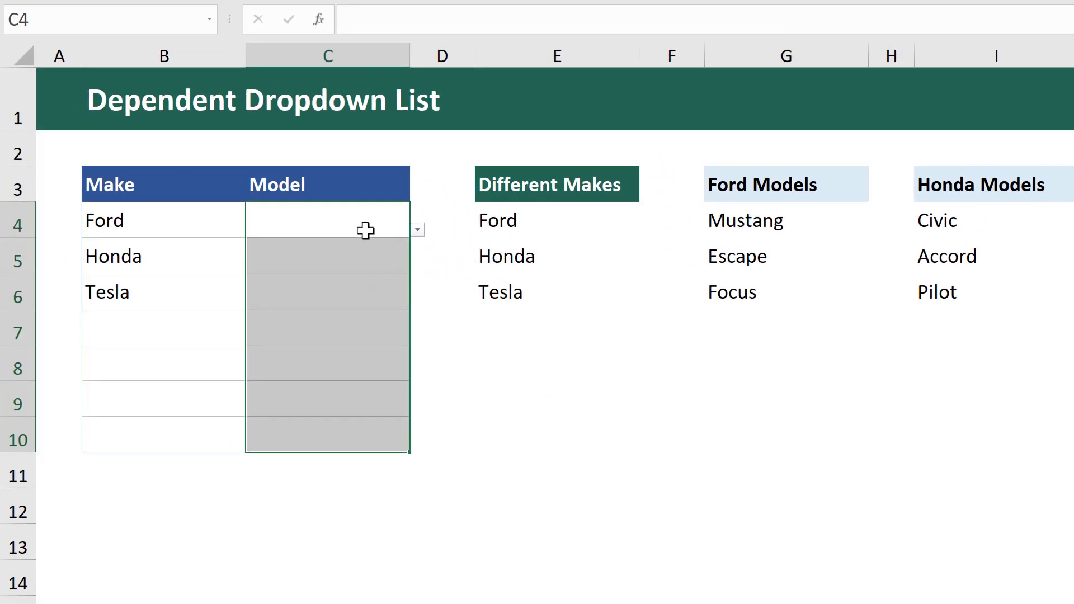
Choose Mustang as the Ford model in C4 and Pilot as the Honda model in C5 from their dropdown lists
click(372, 220)
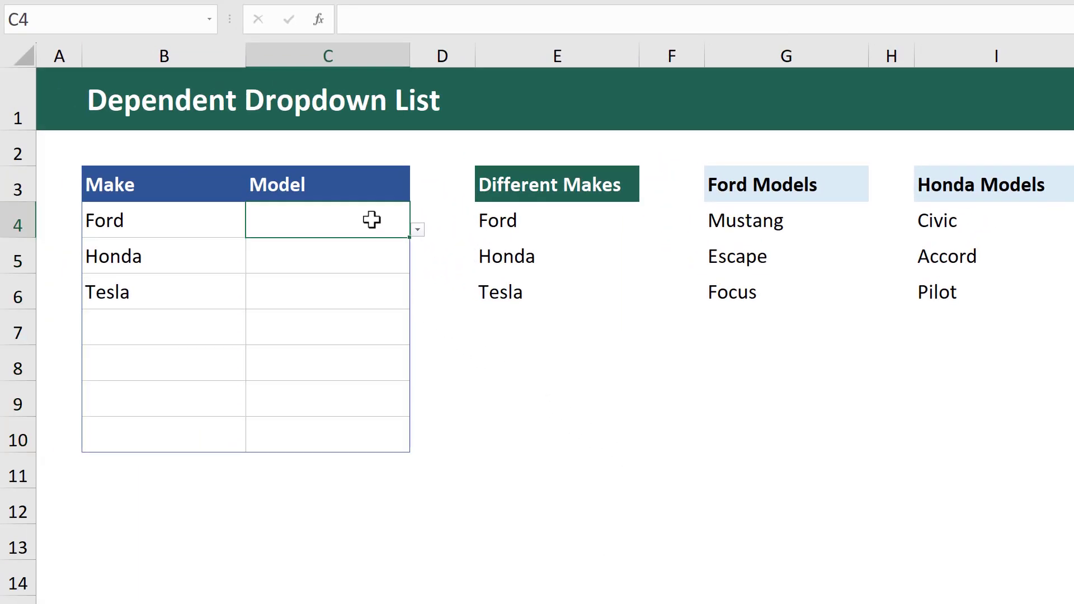
click(418, 230)
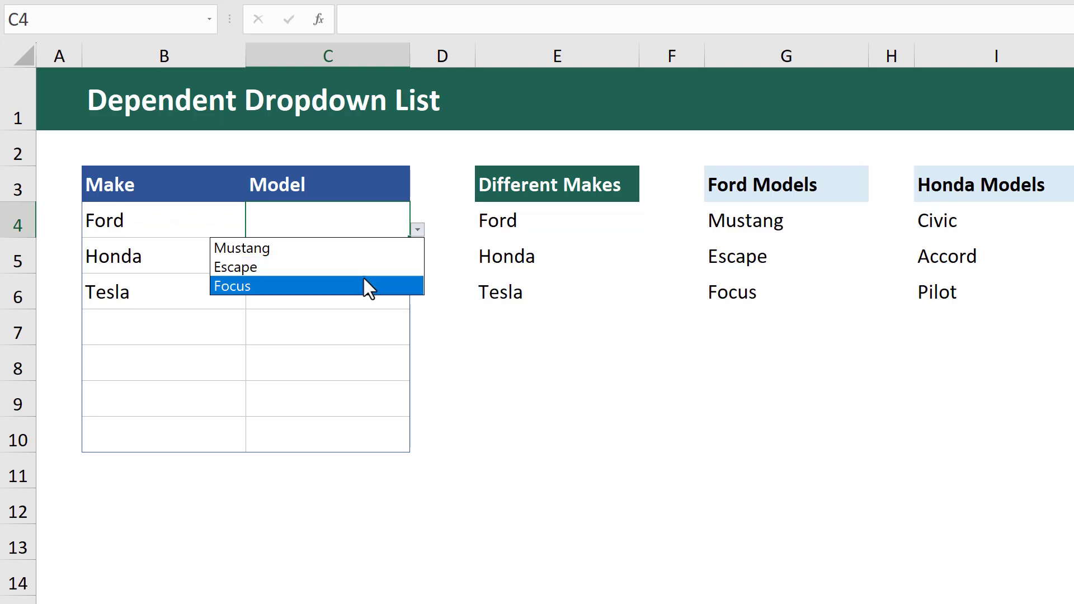
click(371, 250)
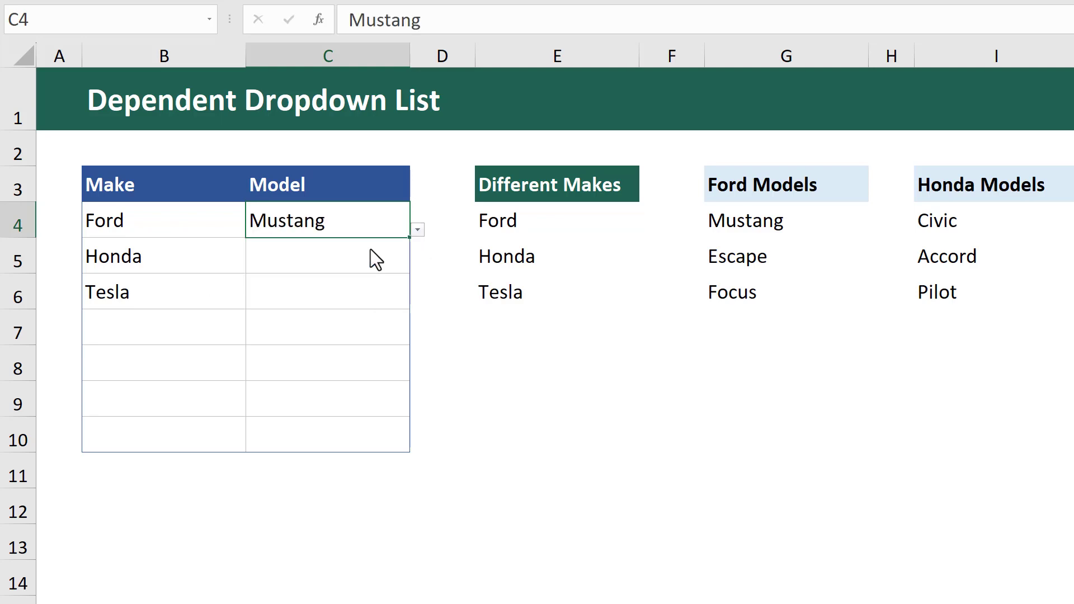
click(372, 252)
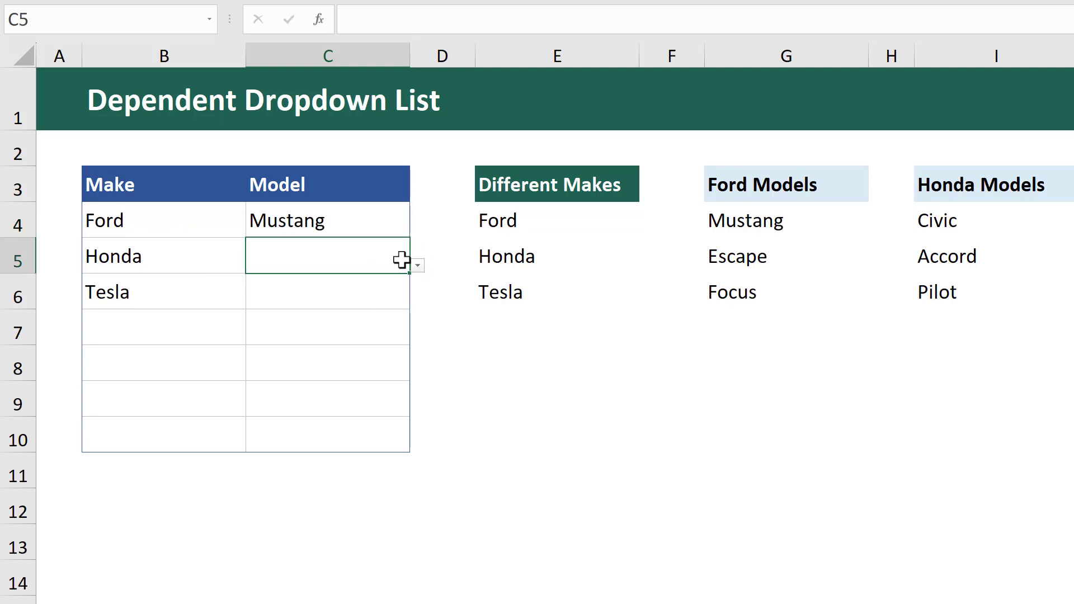
click(418, 266)
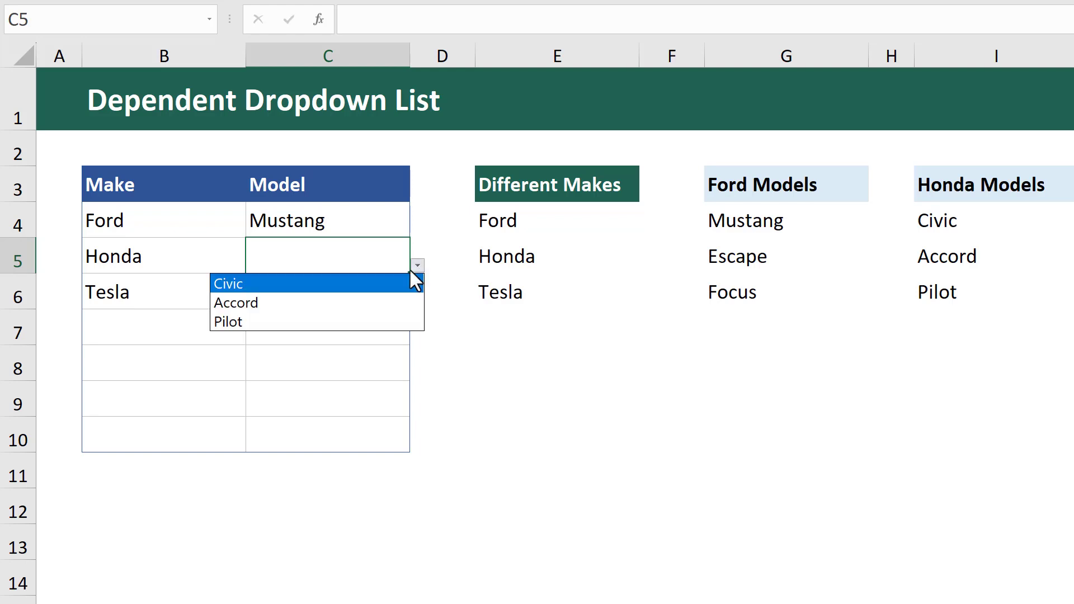
click(382, 316)
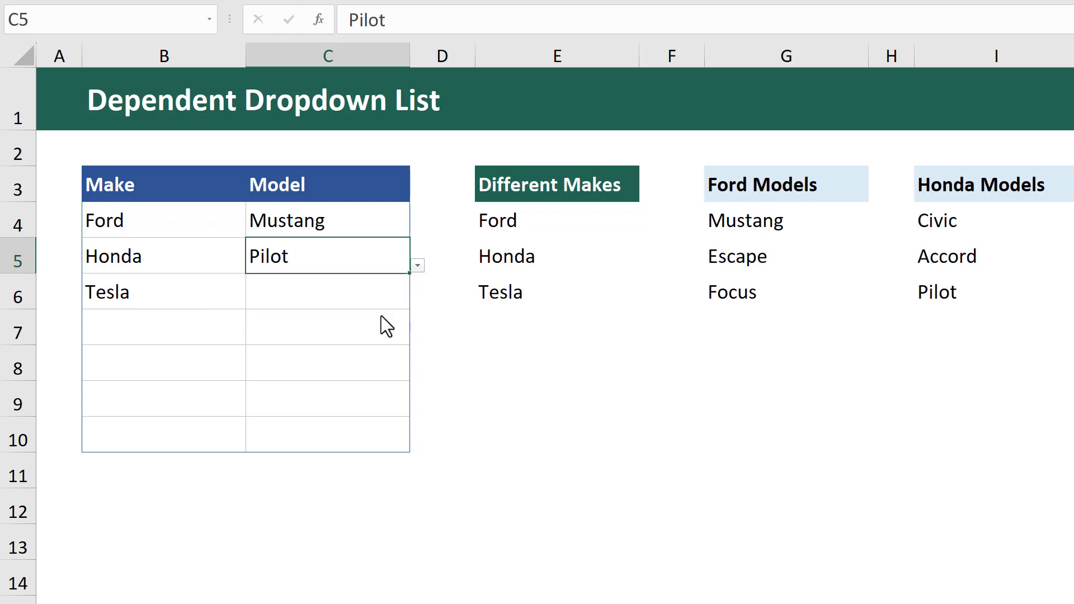
Choose Model S as the Tesla model in C6 from its dropdown list
click(377, 298)
click(418, 302)
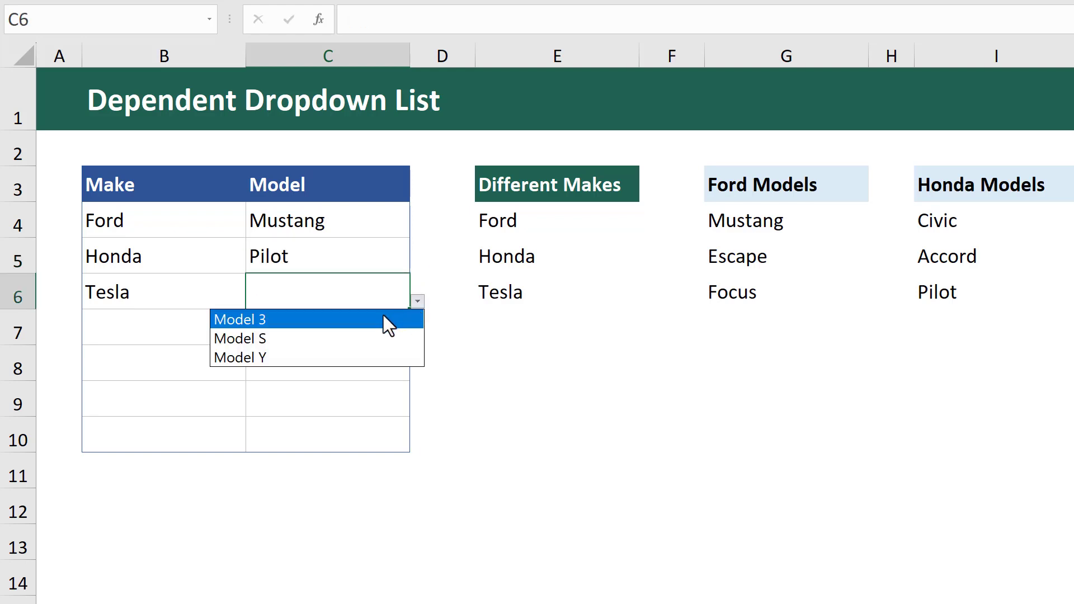
click(357, 337)
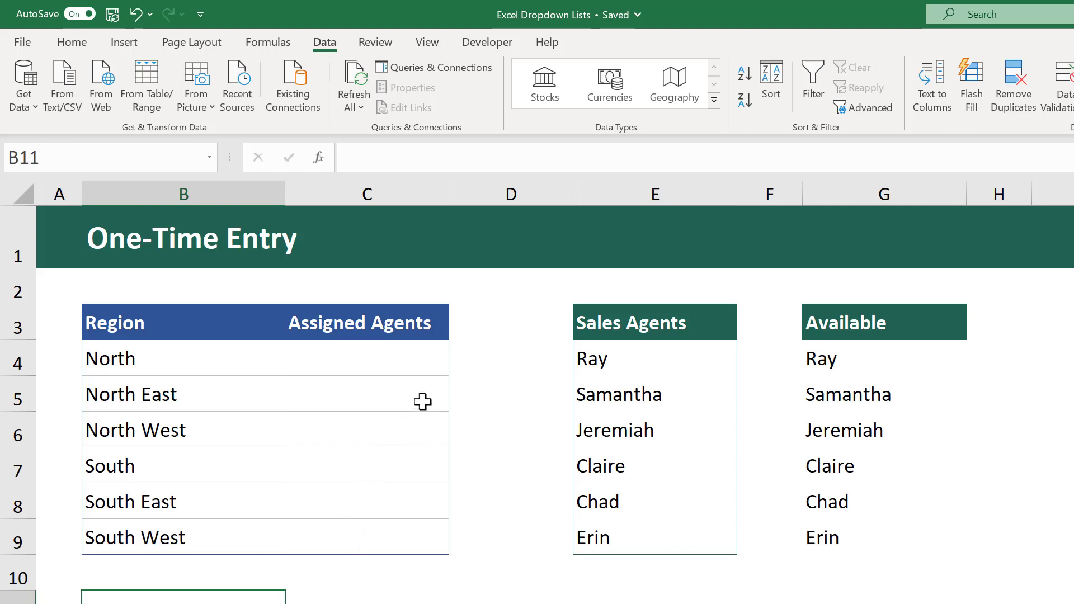
On the One-Time Entry sheet, assign the first agent offered in the dropdown to North, and likewise to North East
click(435, 366)
click(457, 368)
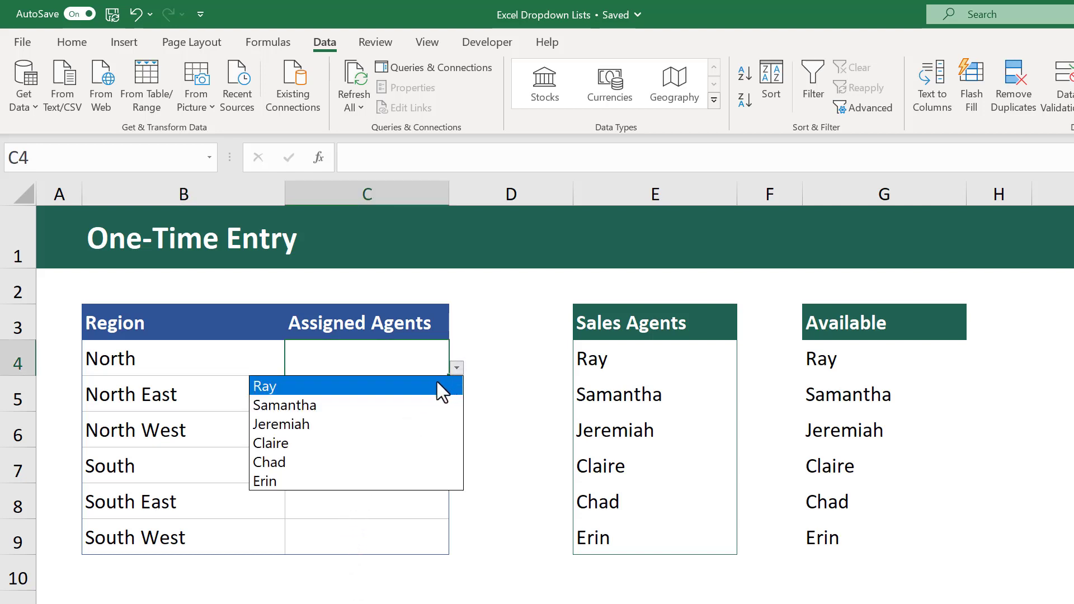
click(439, 383)
click(435, 391)
click(456, 404)
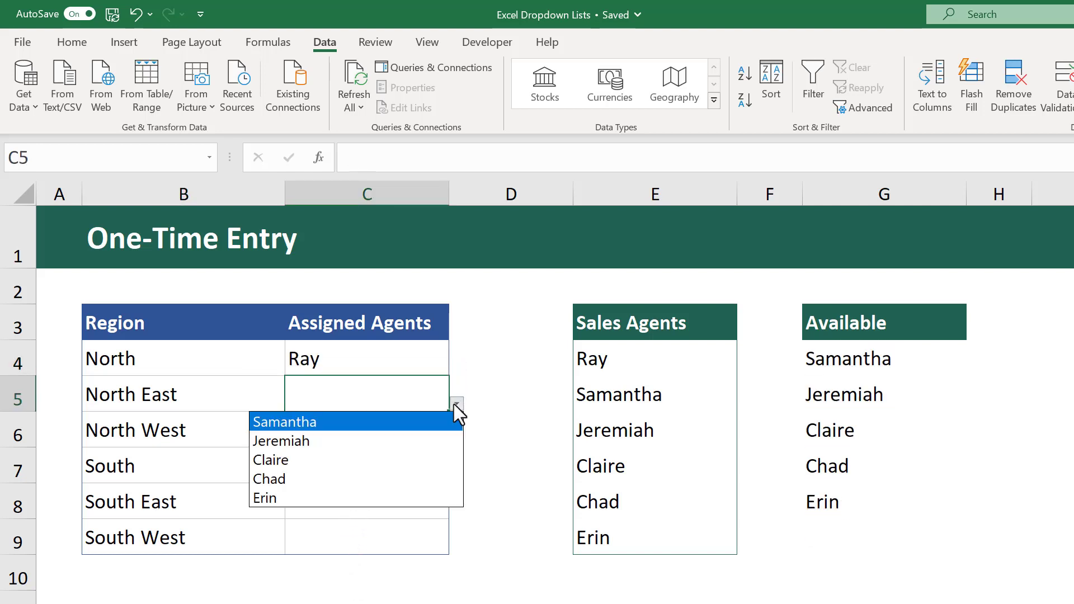
click(410, 423)
Assign the first agent offered in the dropdown to North West and the second one offered to South
click(413, 431)
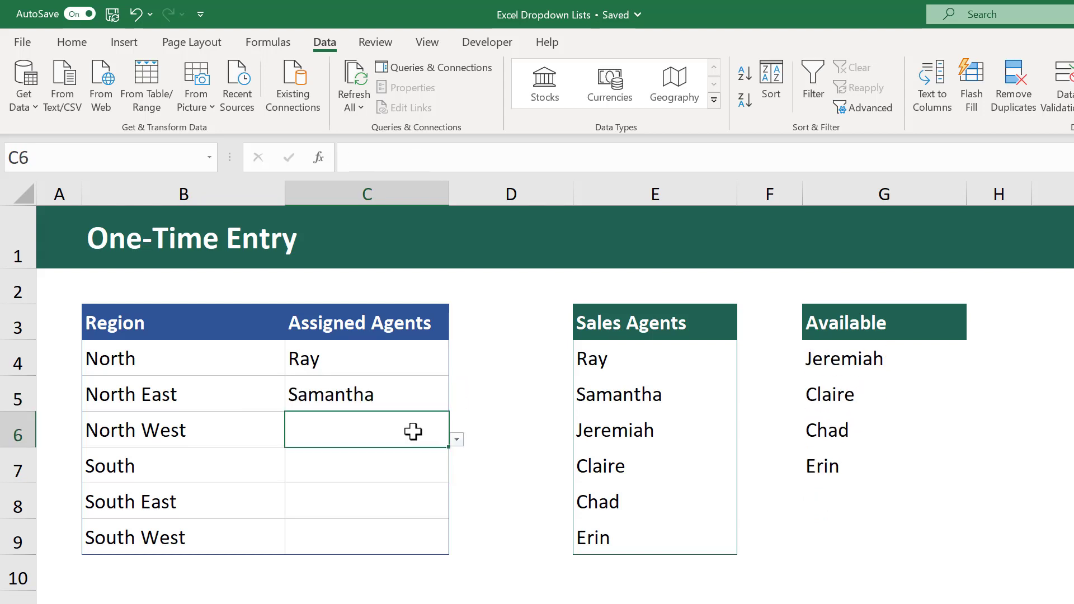
click(456, 440)
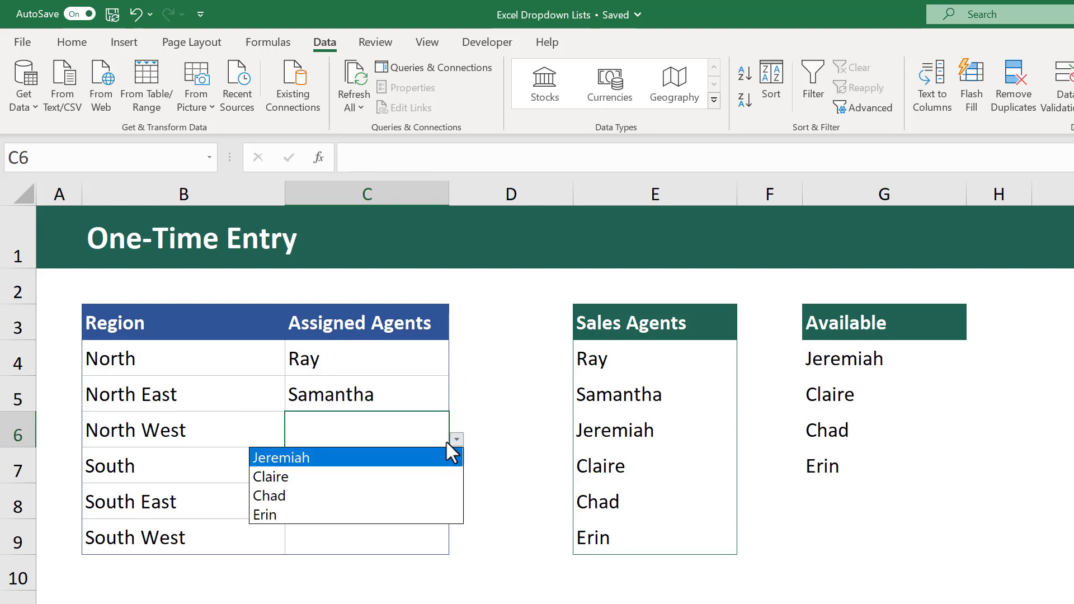
click(396, 459)
click(417, 467)
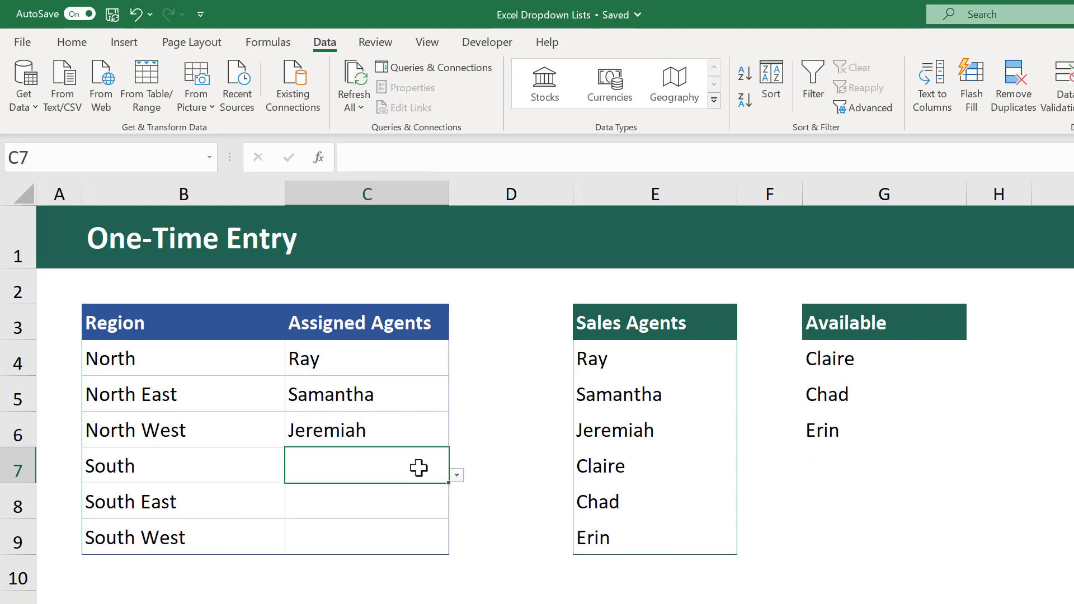
click(457, 475)
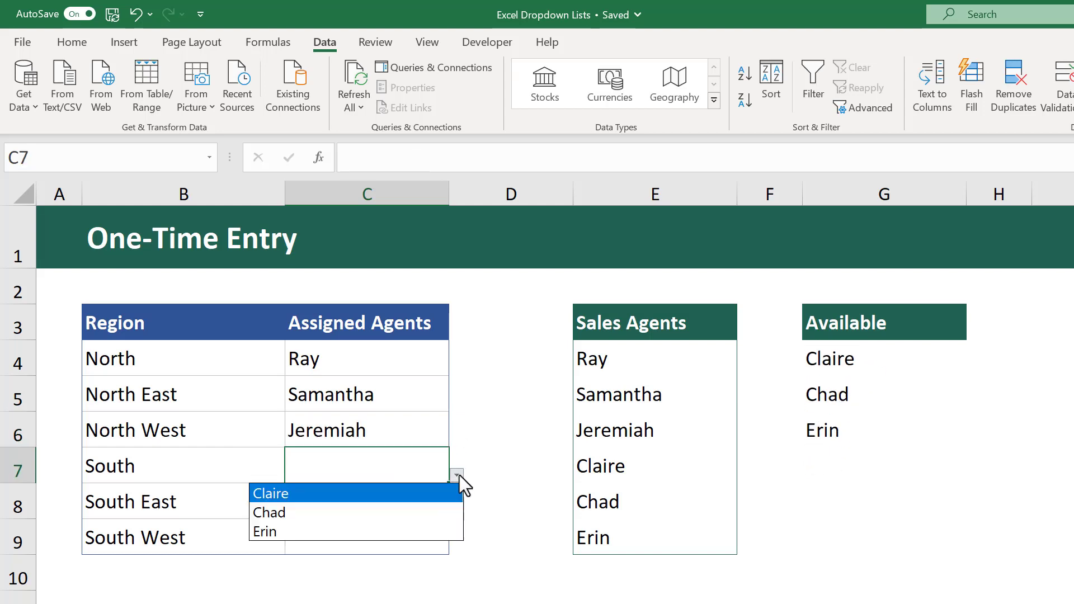
click(407, 514)
Assign the last agent offered in the dropdown to South East and the only remaining agent to South West
click(392, 509)
click(457, 511)
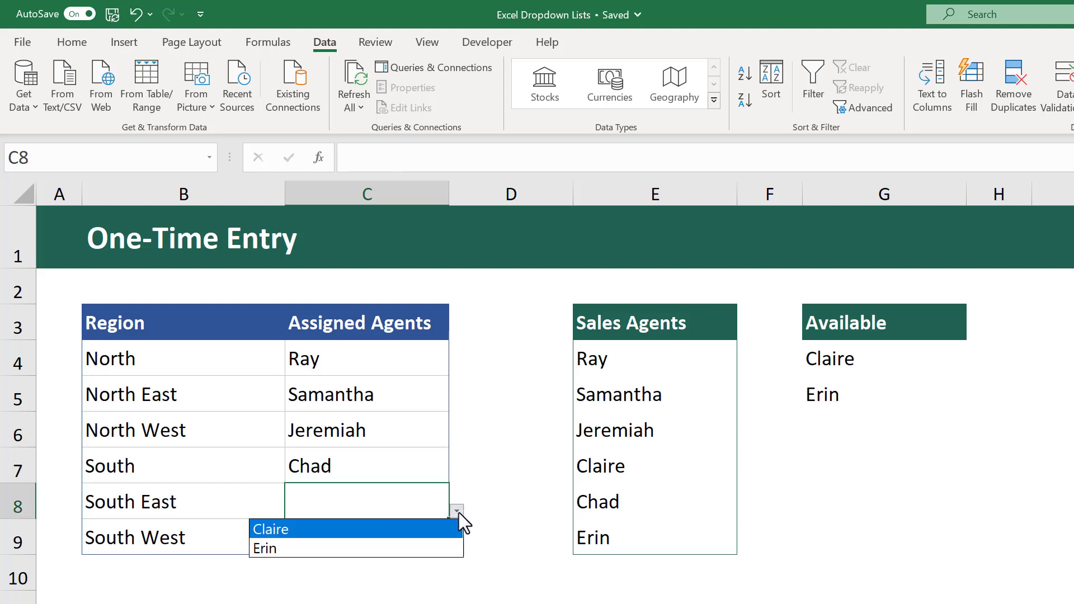
click(391, 547)
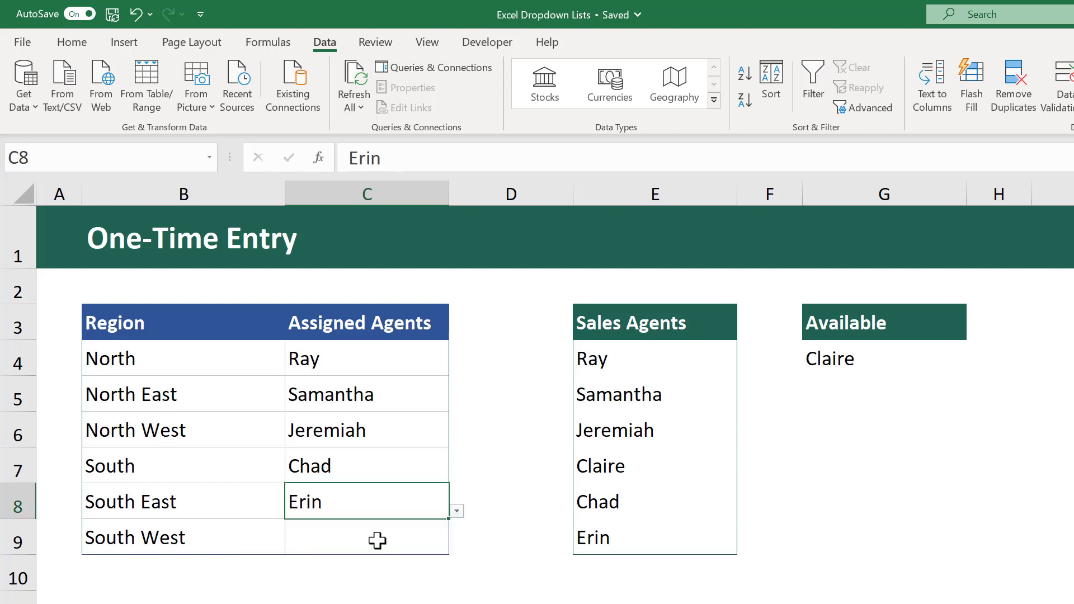
click(369, 539)
click(455, 547)
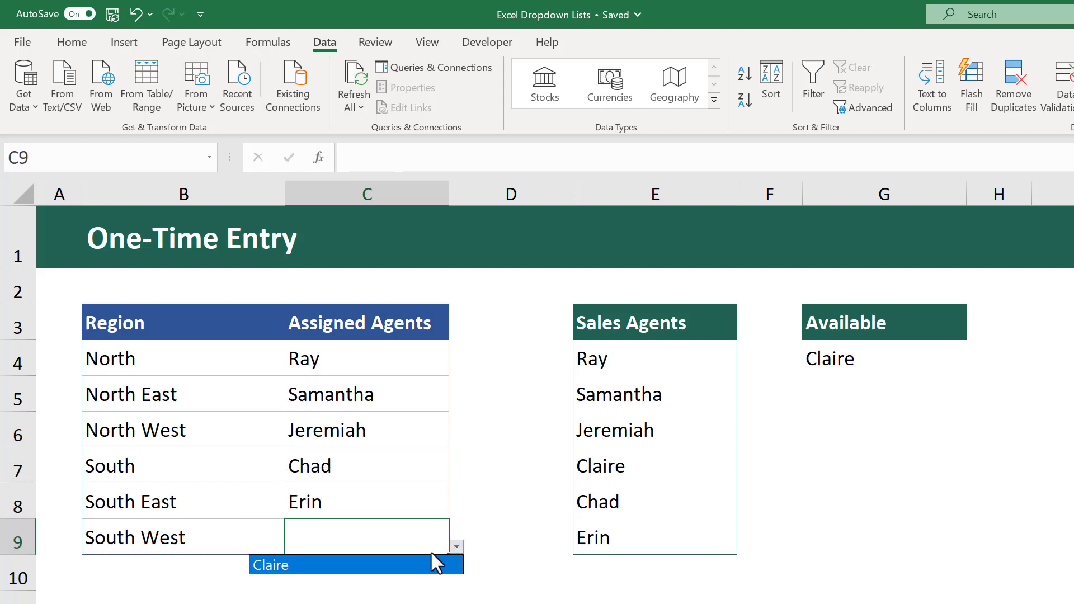
click(398, 566)
click(195, 601)
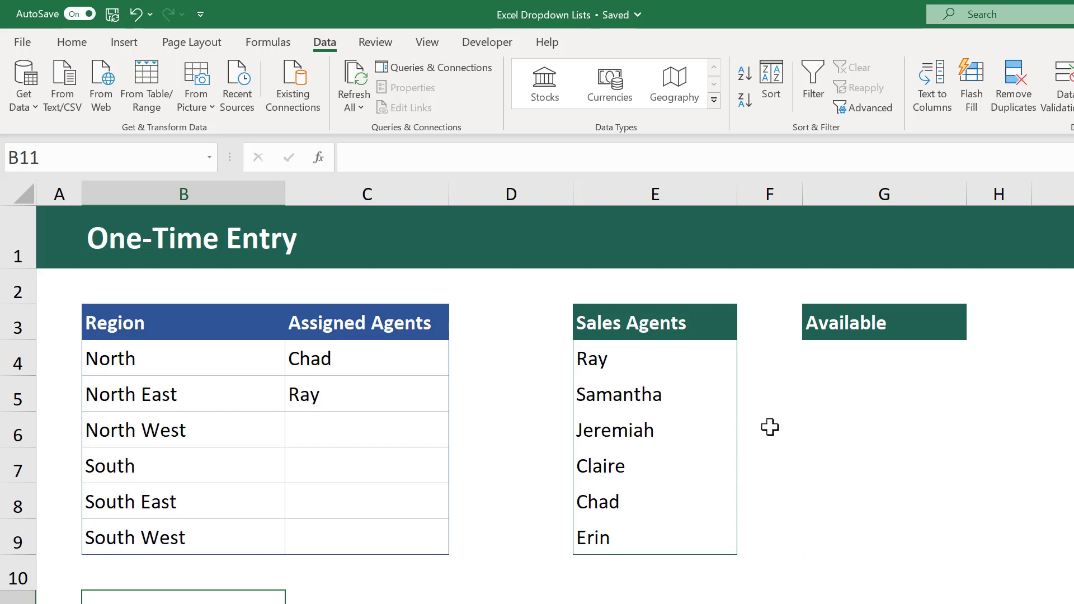
Begin a FILTER formula in G4 under Available, using the Sales Agents range E4:E9 as the array
click(898, 351)
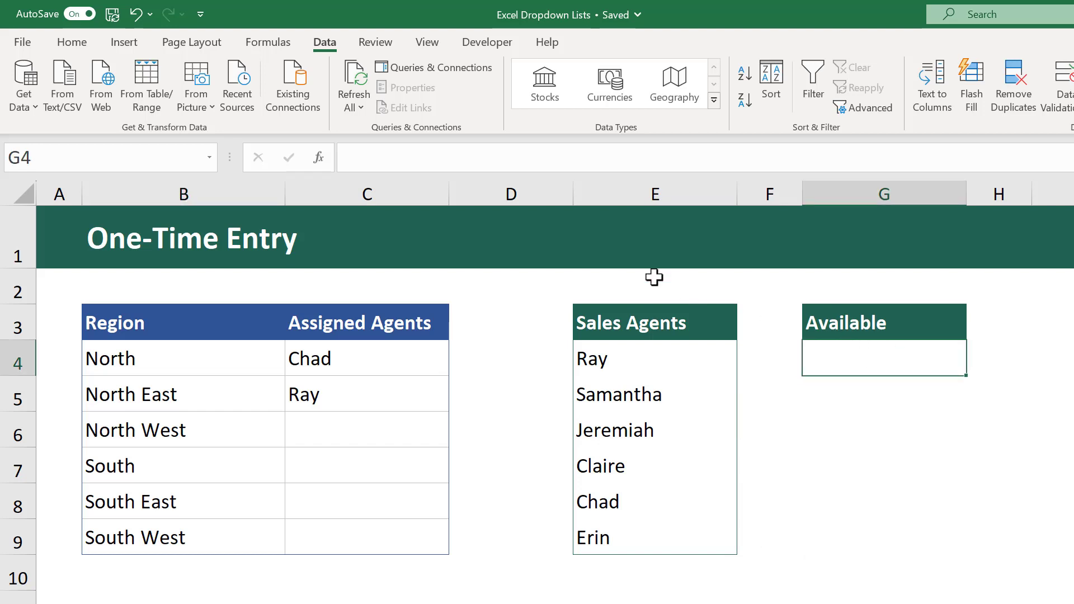
click(660, 159)
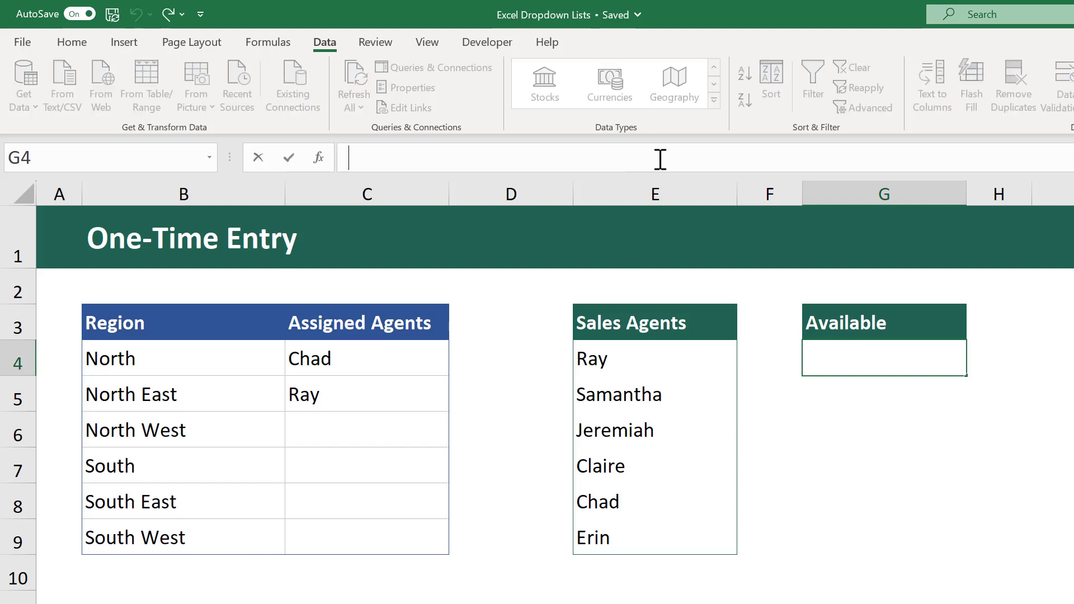
text(=)
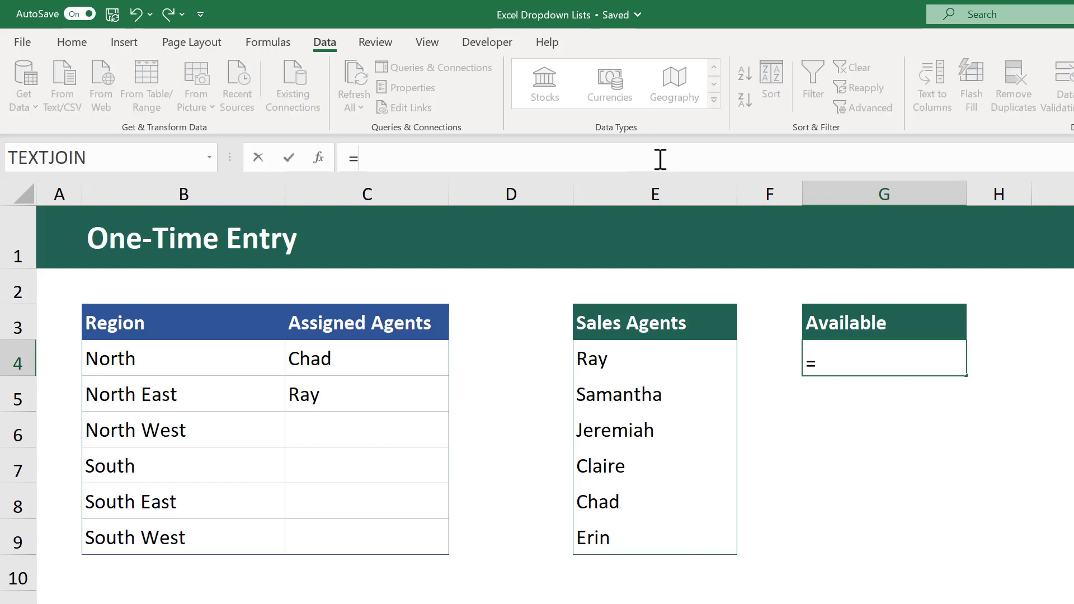
text(filt)
key(Tab)
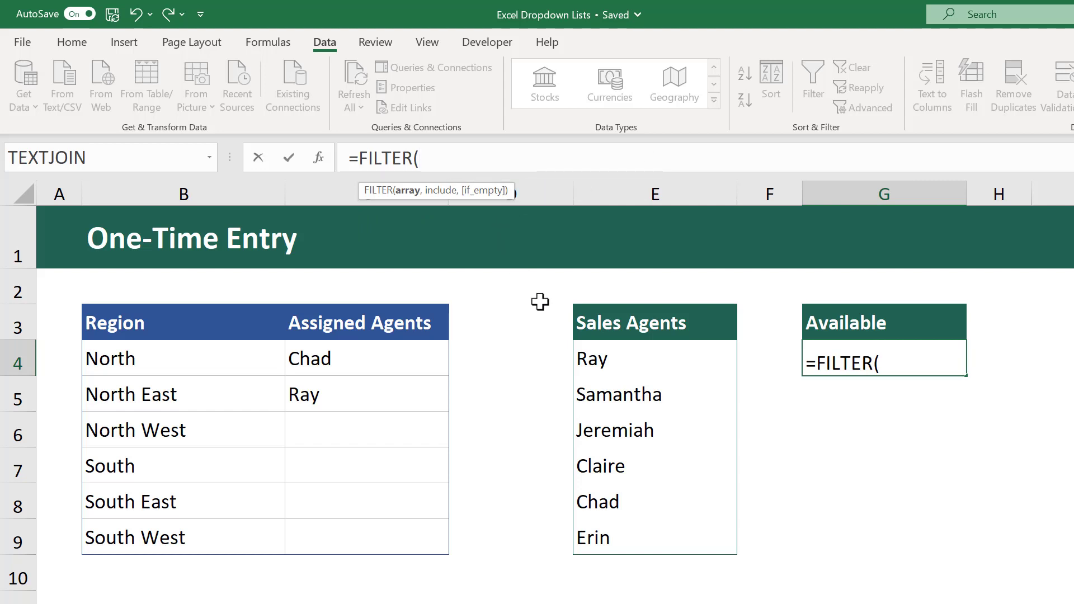
drag(582, 352, 629, 538)
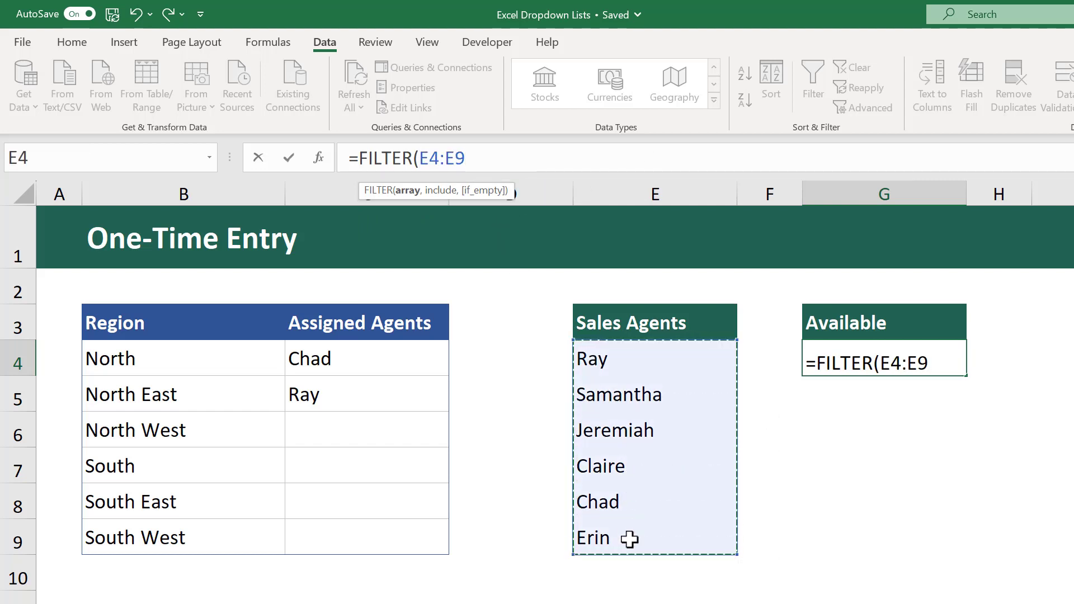
Complete the FILTER formula with the include condition COUNTIF(C4:C9,E4:E9)<1 and enter it
text(,COU)
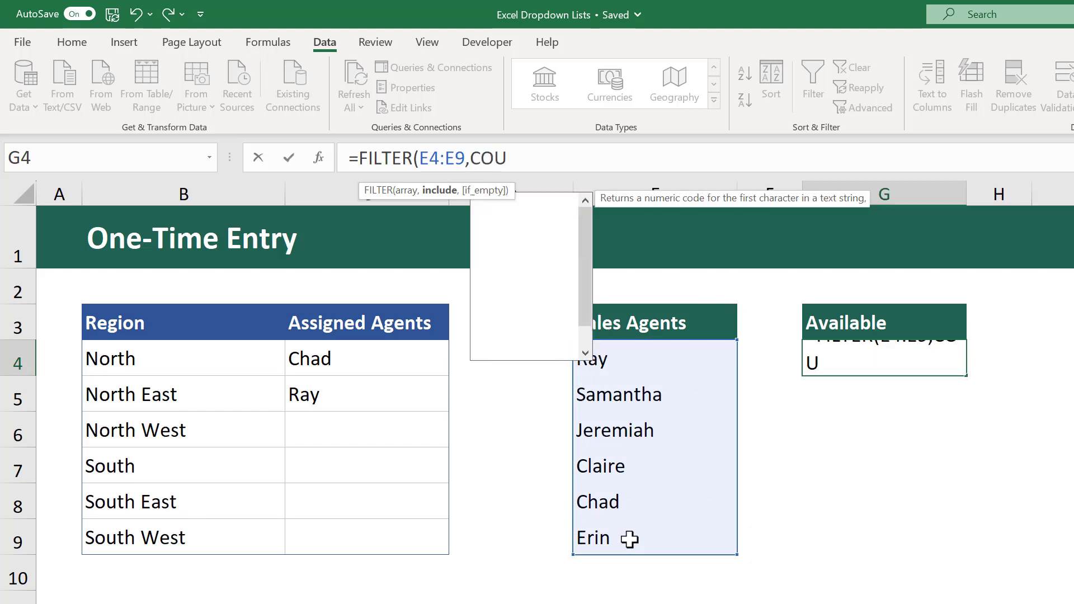
text(NTIF()
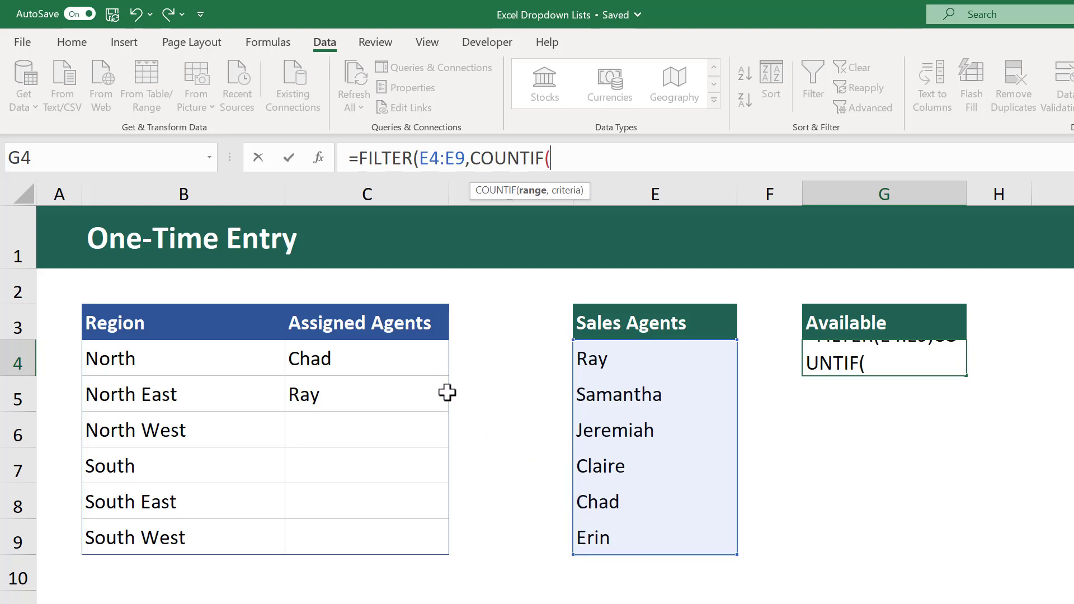
drag(412, 359, 415, 532)
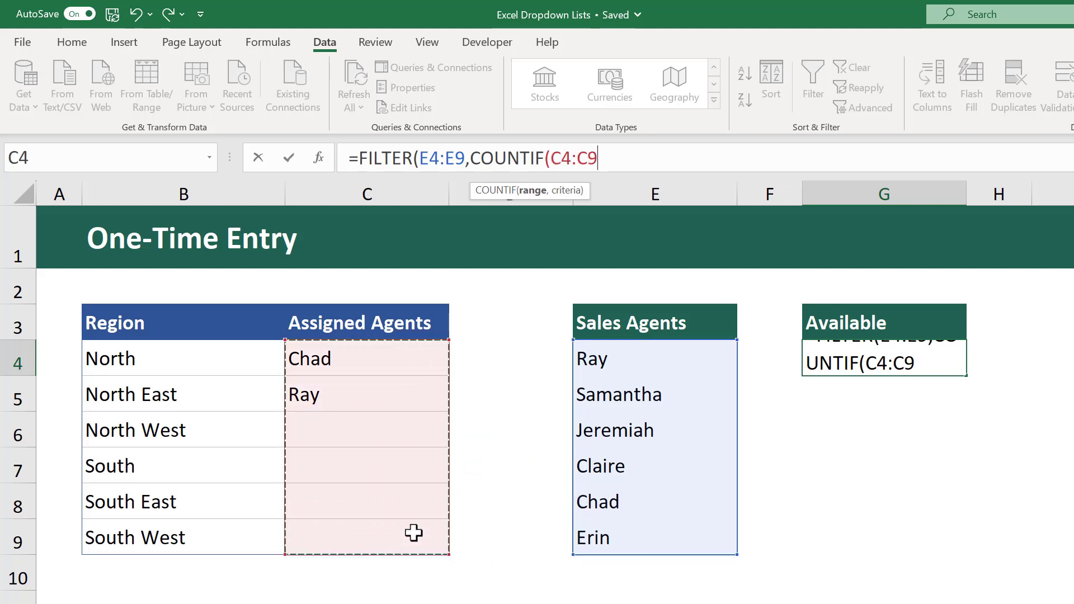
text(,)
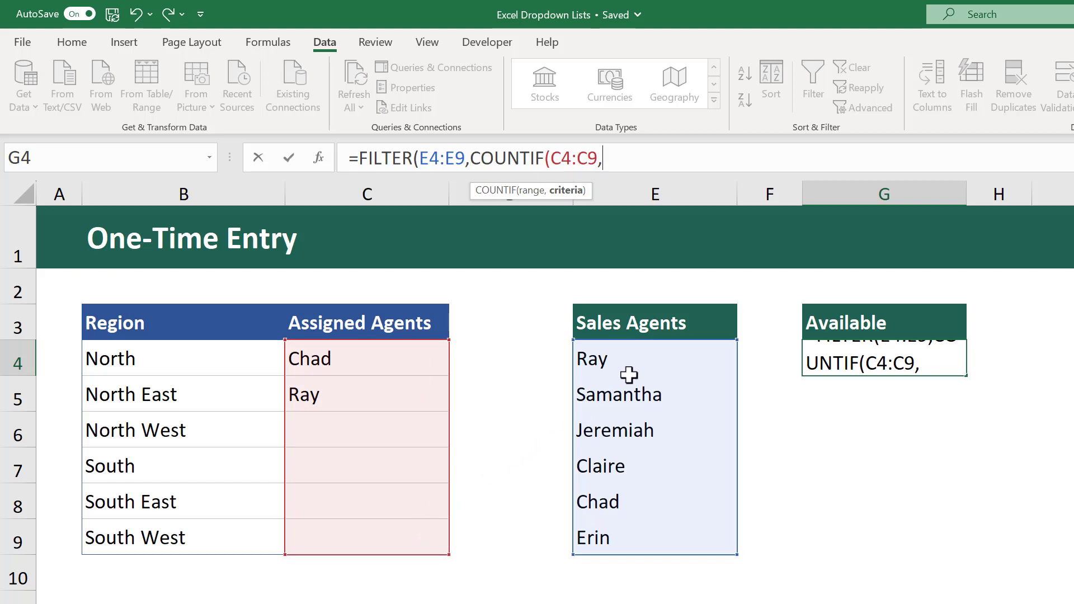
drag(653, 359, 661, 541)
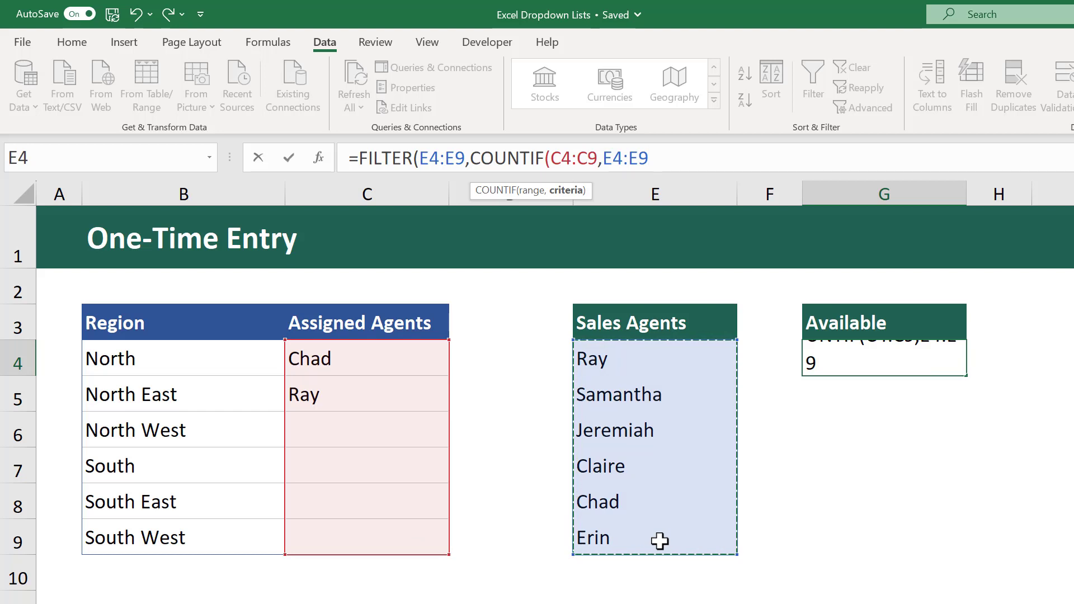
text())
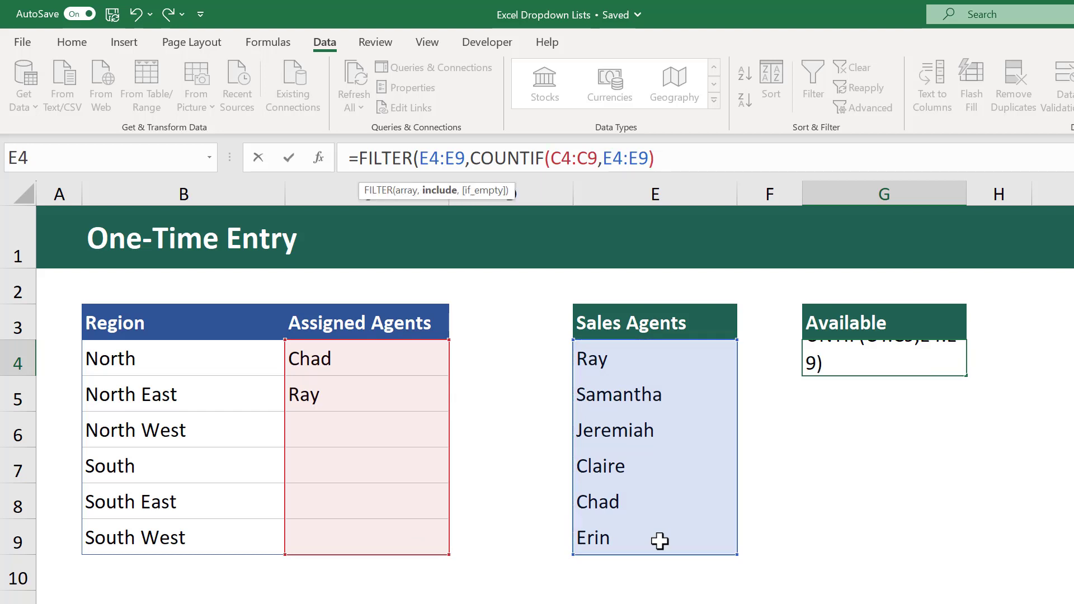
text(<1)
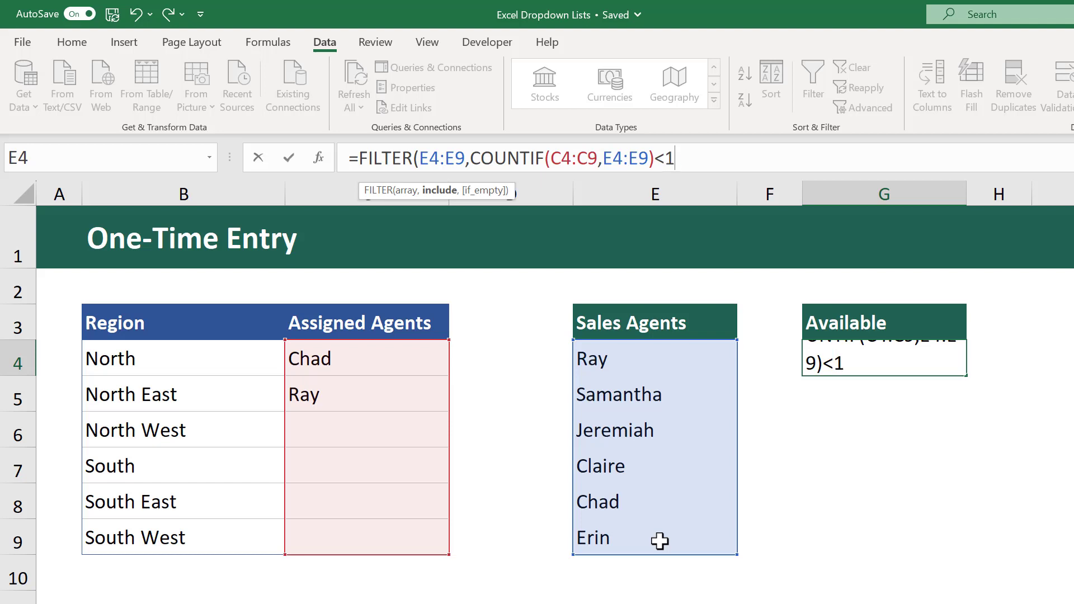
text())
key(Return)
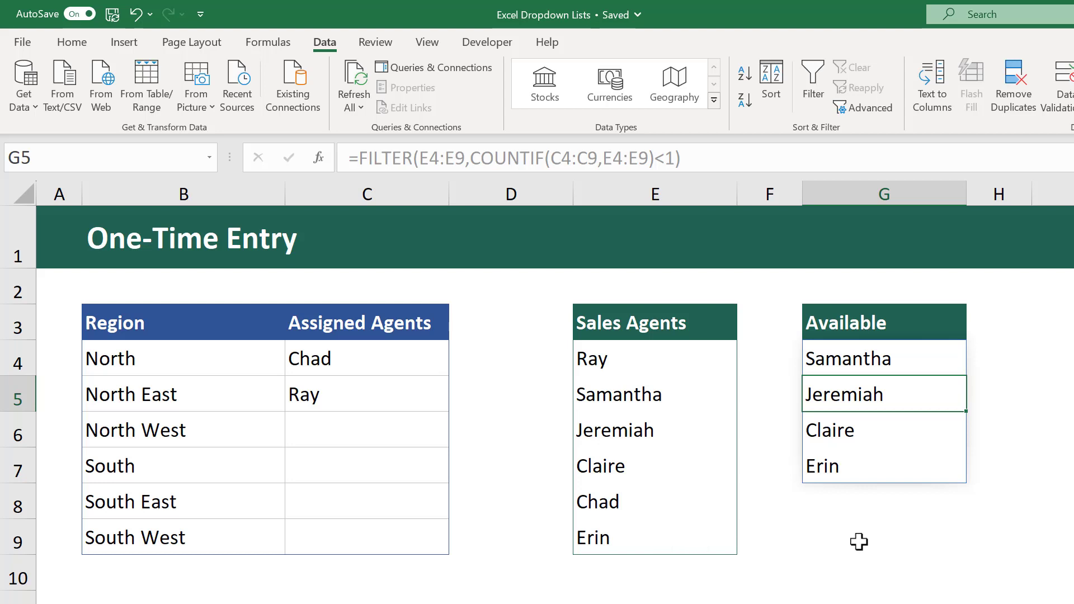
In the breakdown table below the main lists, enter =COUNTIF(B23:B28,C23:C28) in E23 under COUNTIF
click(933, 359)
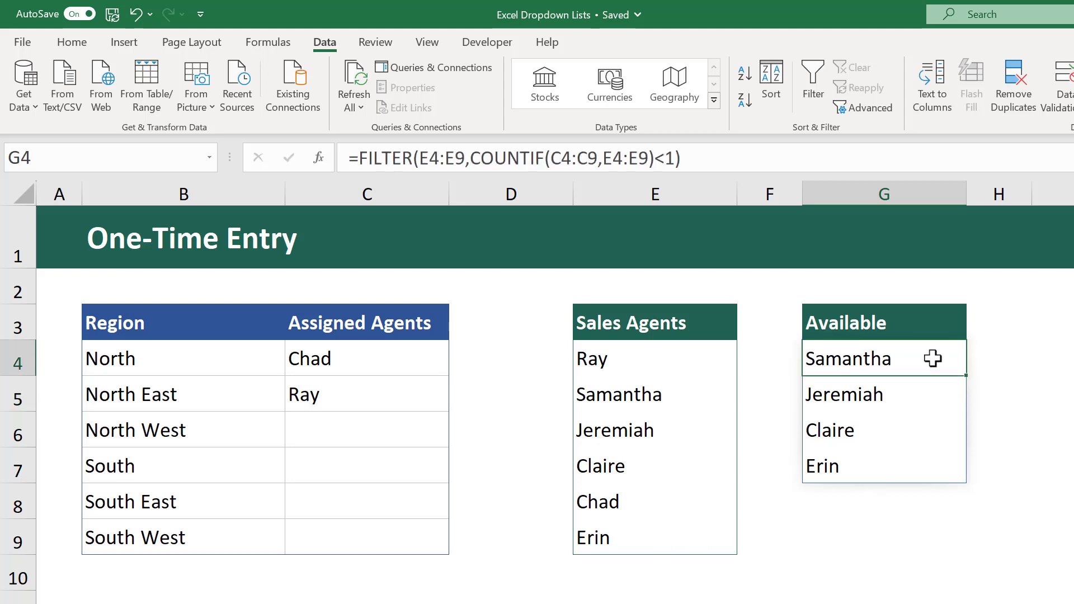
scroll(933, 358, down, 4)
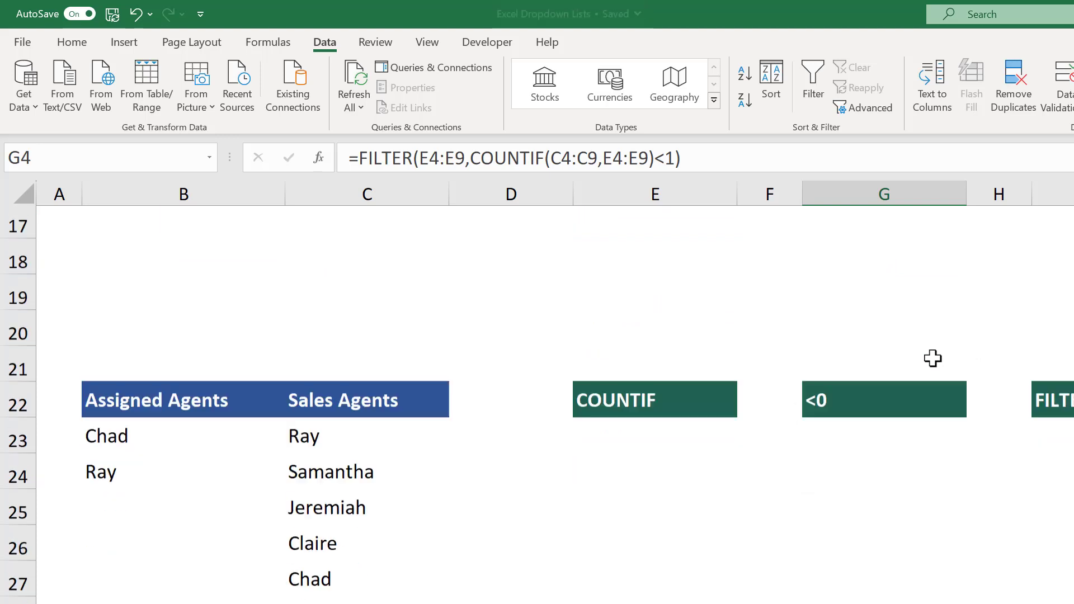
click(698, 294)
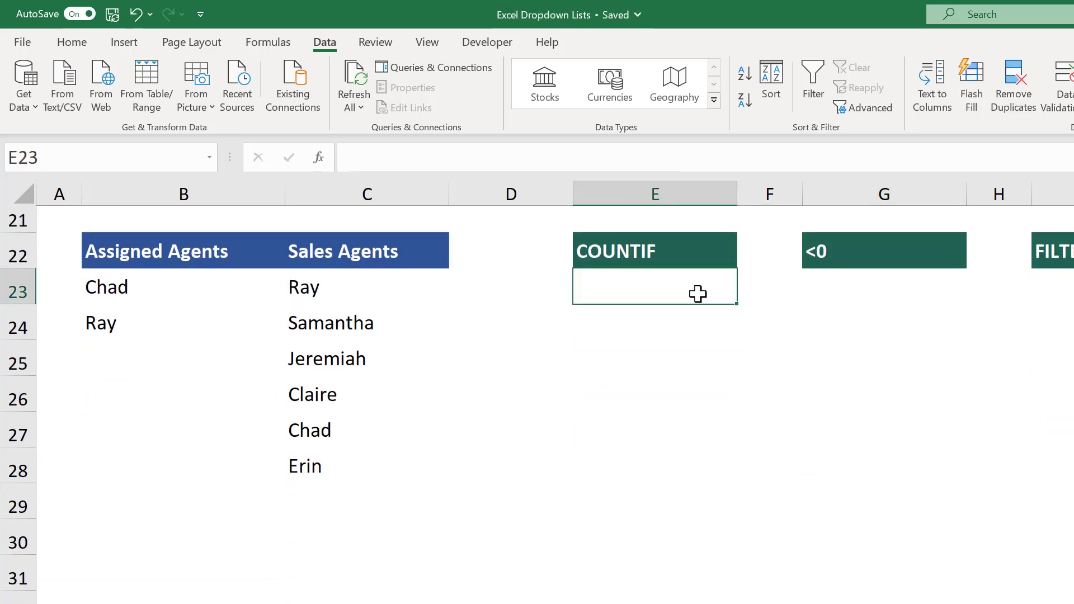
text(=countif)
key(Tab)
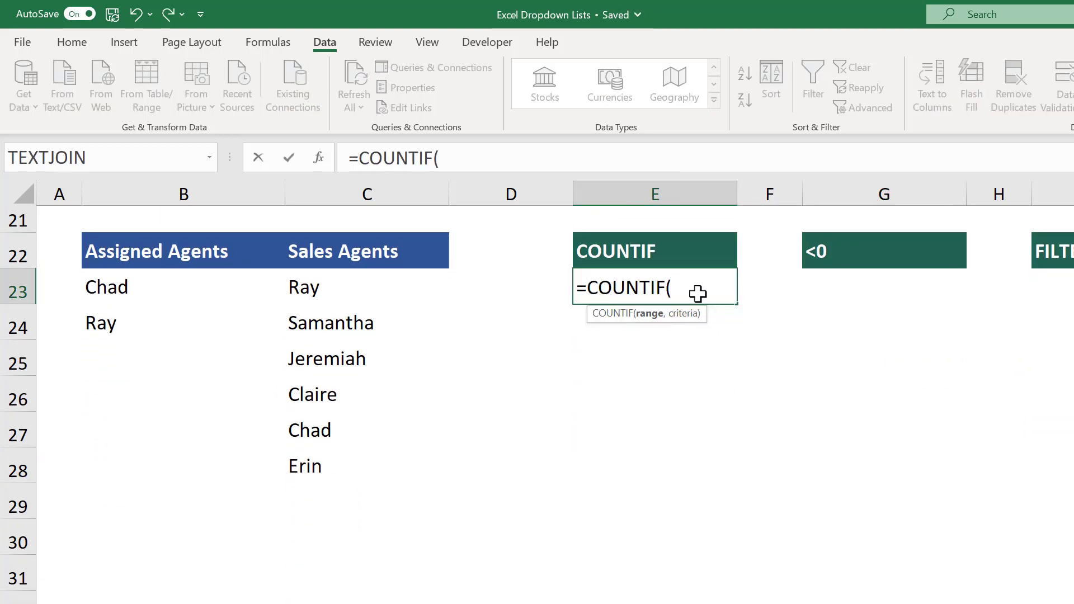
drag(224, 285, 174, 469)
text(,)
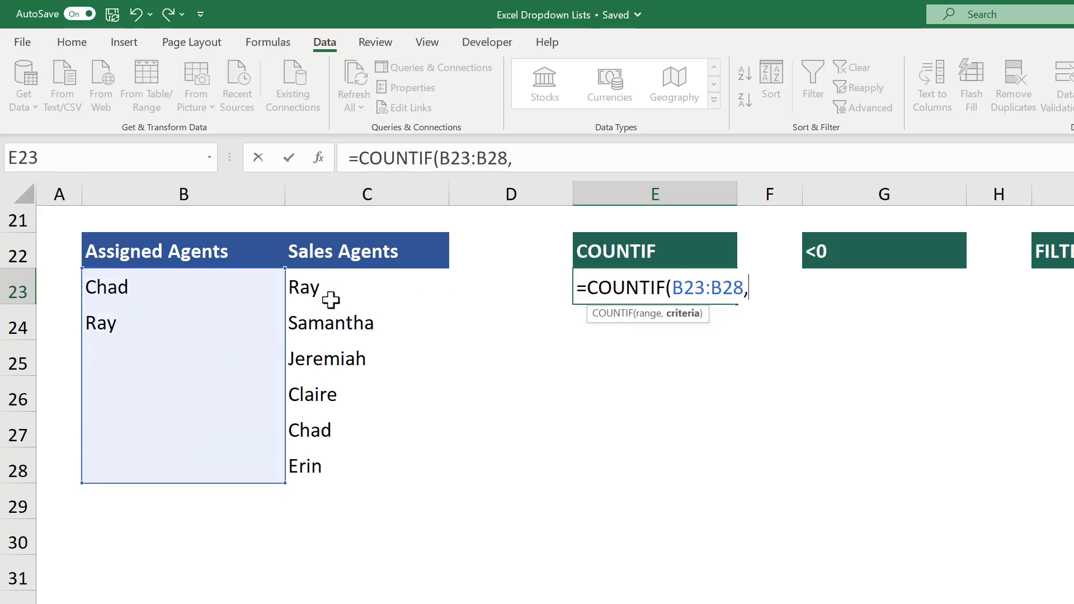
drag(327, 296, 326, 470)
key(Return)
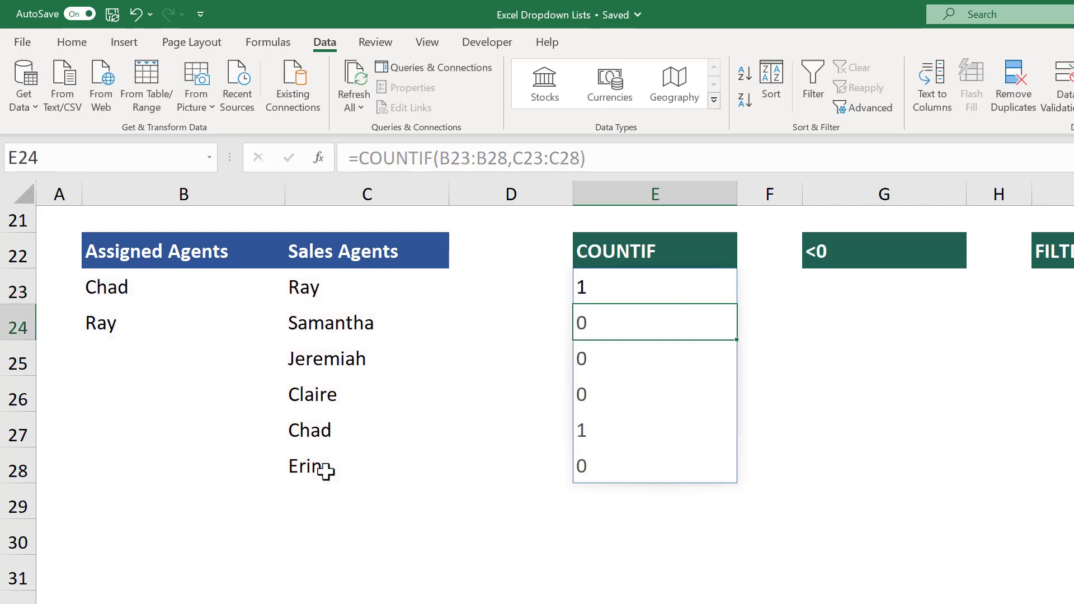
Enter the comparison =E23<1 in G23 and fill it down to G28
click(877, 285)
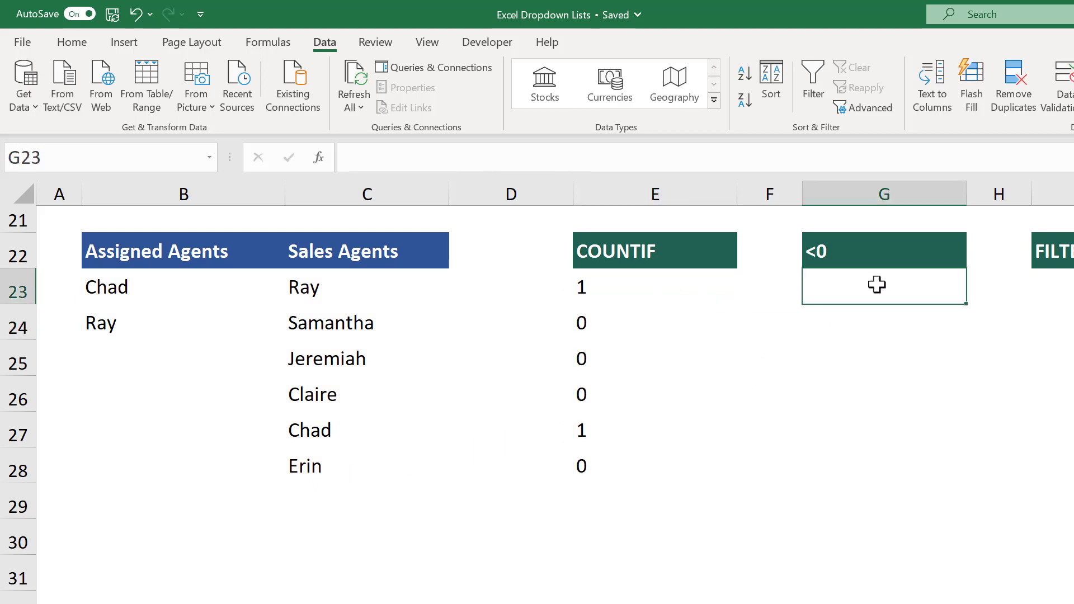
text(=)
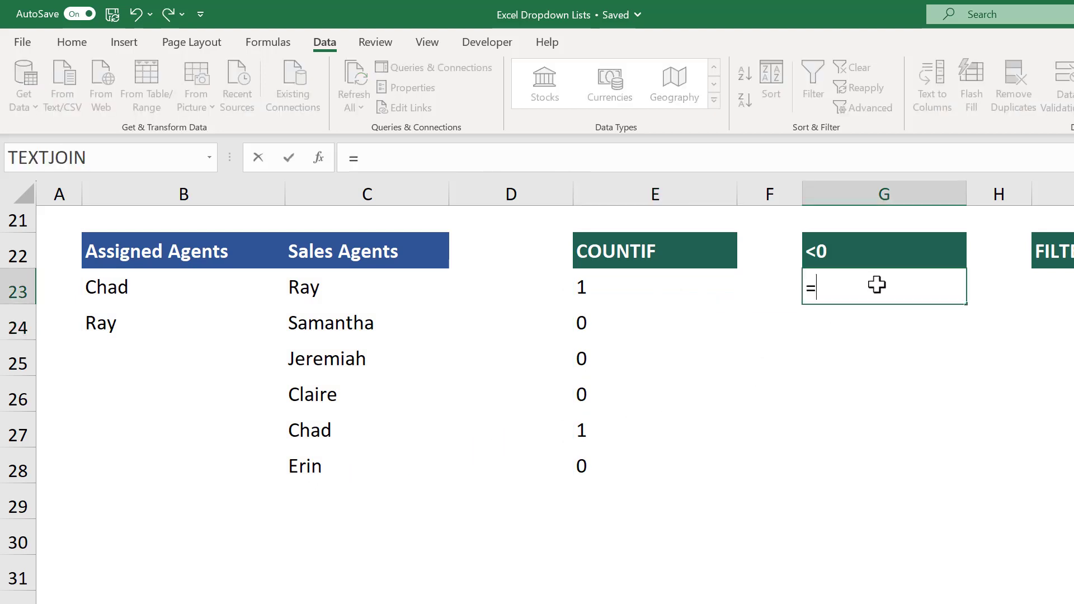
click(711, 285)
text(<0)
key(Return)
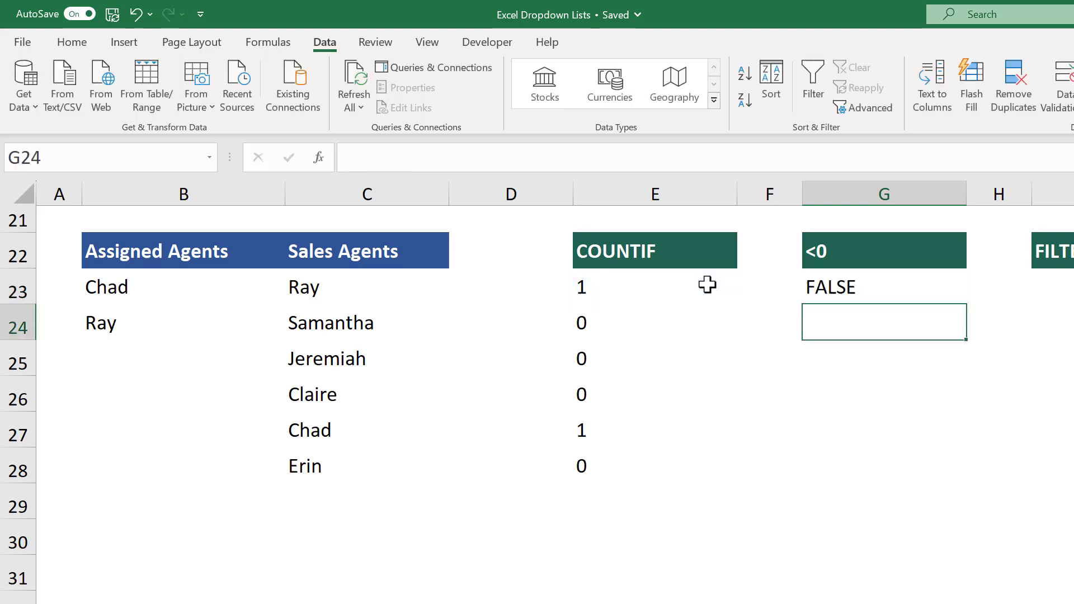
click(949, 283)
drag(969, 302, 950, 481)
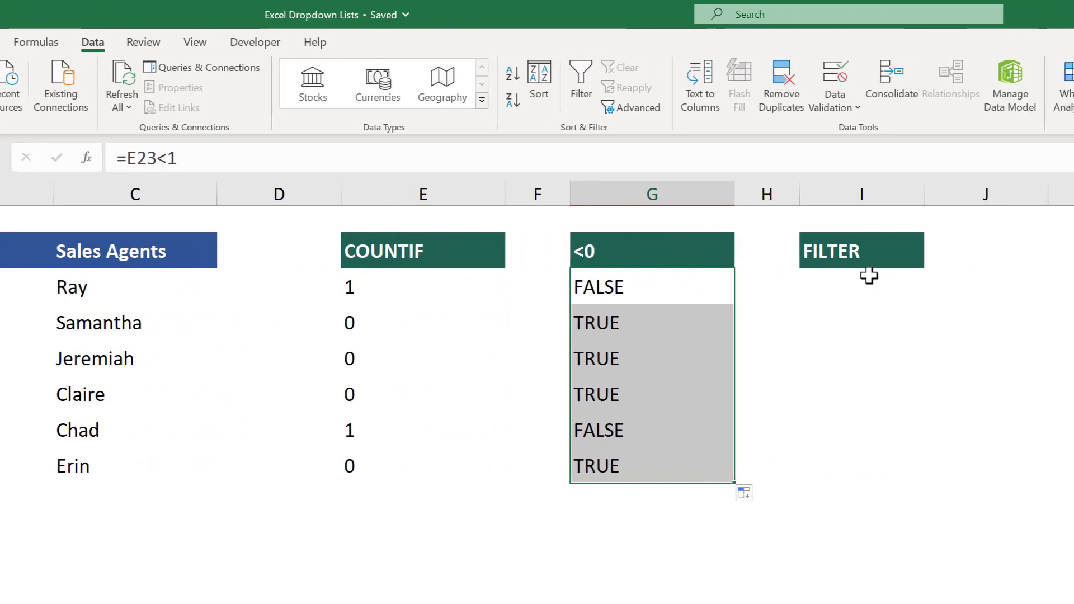
Enter =FILTER(C23:C28,G23:G28) in I23 under FILTER
click(865, 280)
text(=fil)
key(Tab)
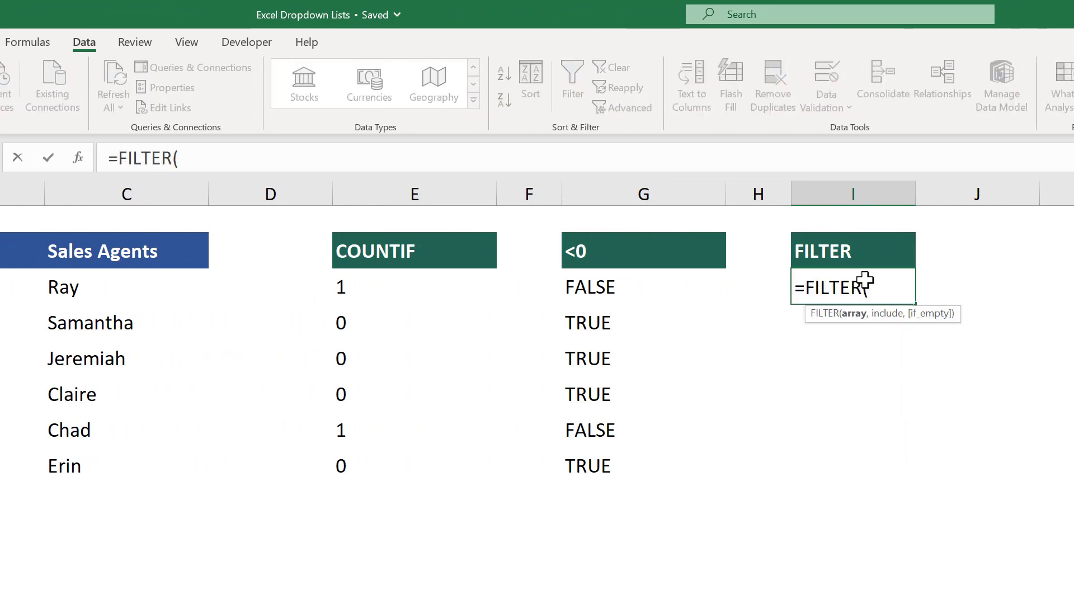
drag(153, 284, 132, 472)
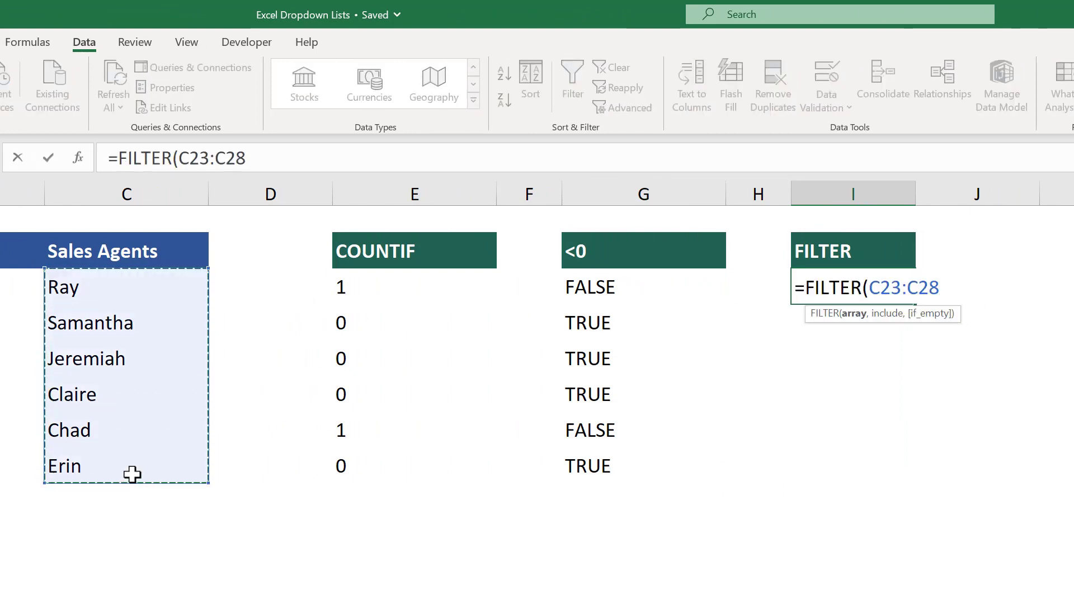
text(,)
drag(607, 278, 622, 465)
key(Return)
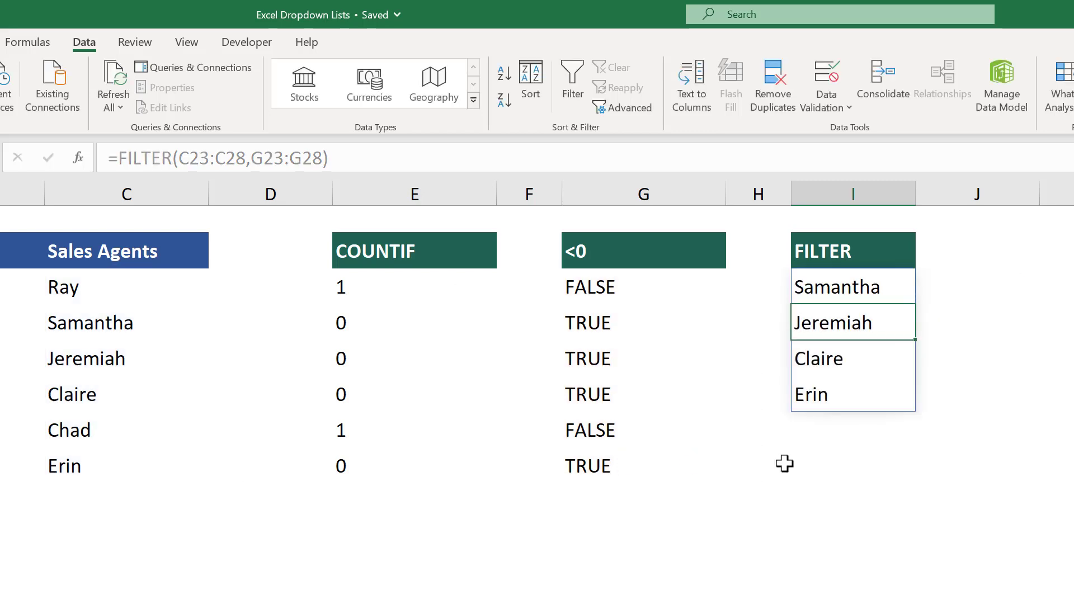
click(869, 475)
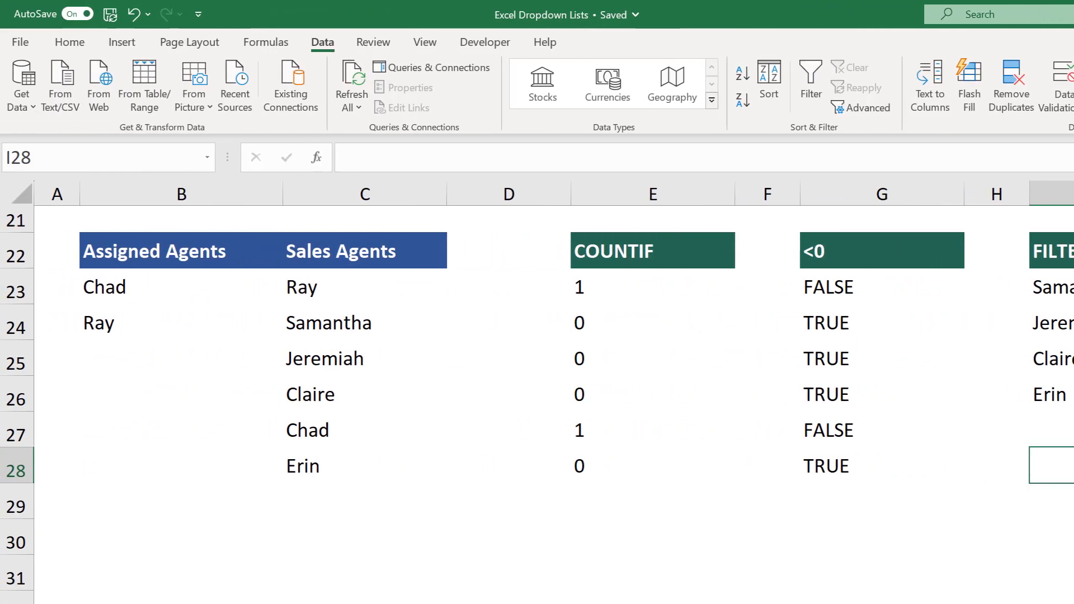
Apply List data validation to the Assigned Agents cells C4:C9, with the spill range =$G$4# as the source
scroll(537, 392, up, 7)
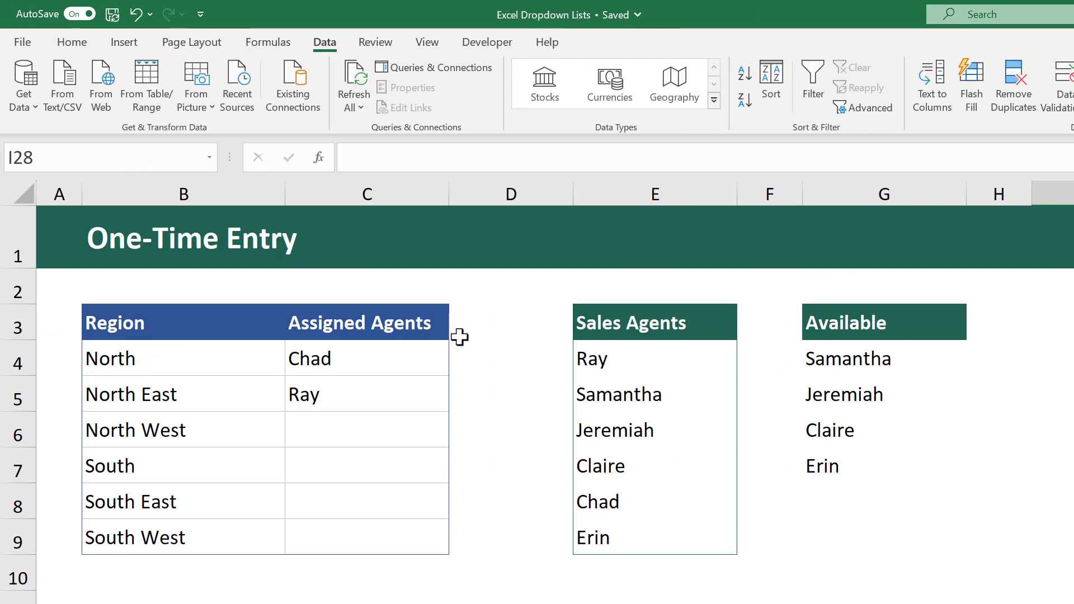
drag(378, 358, 382, 540)
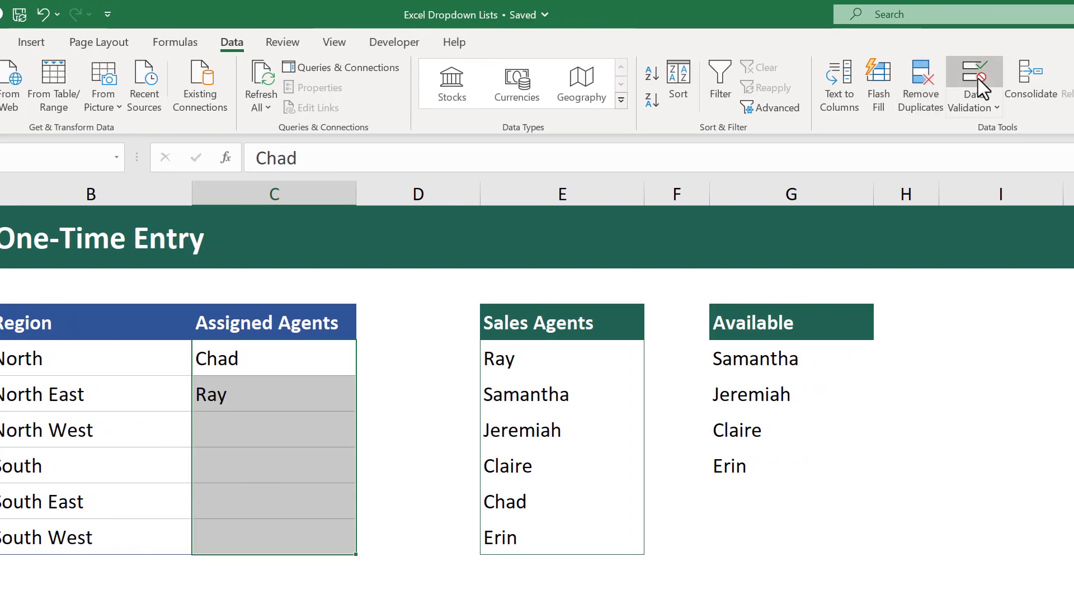
click(1069, 84)
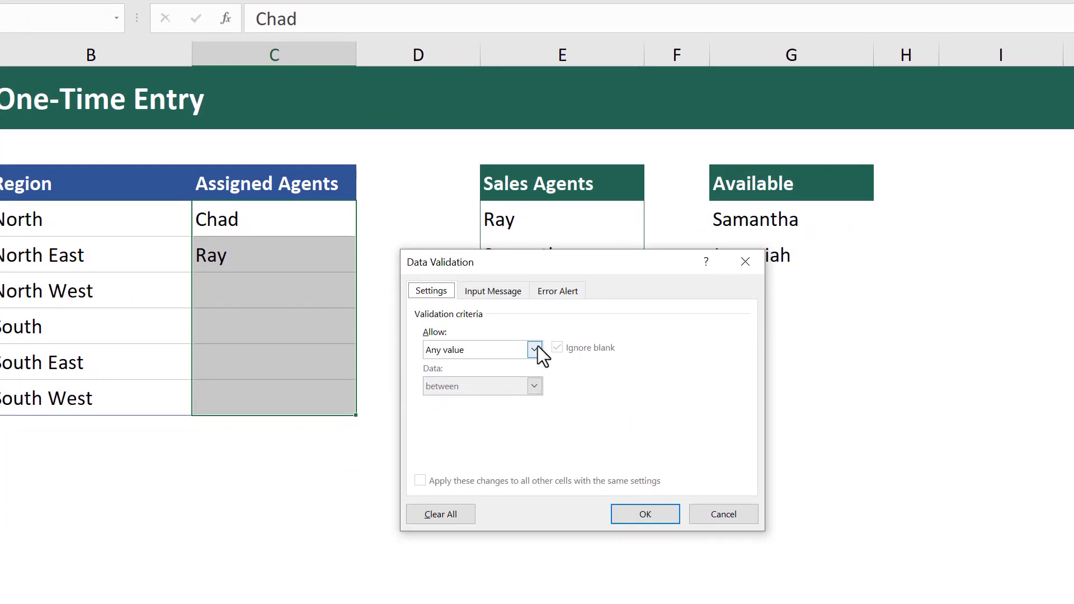
click(534, 488)
click(495, 400)
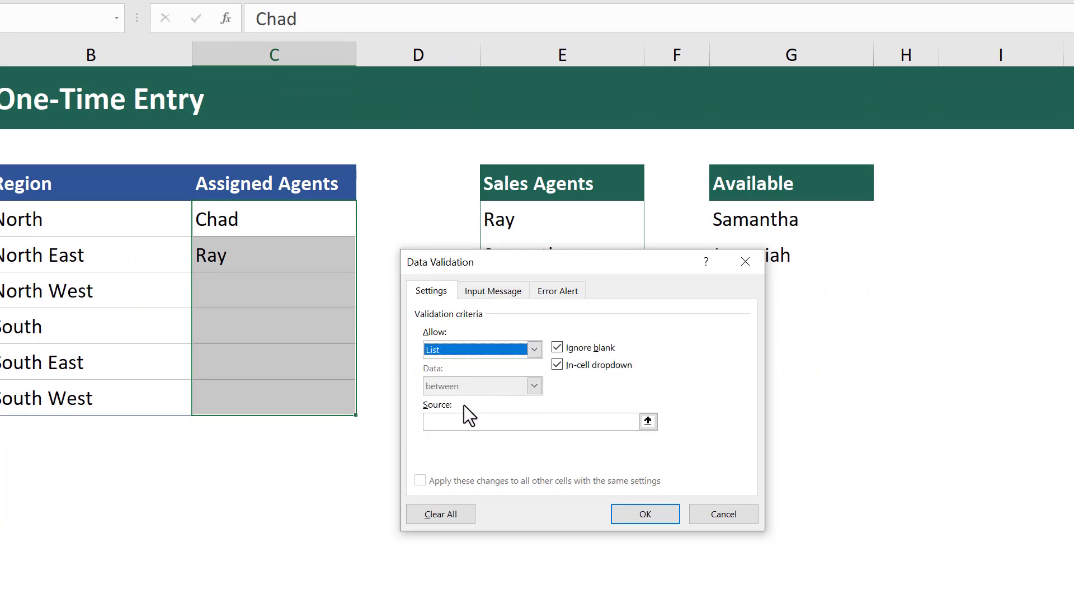
click(488, 424)
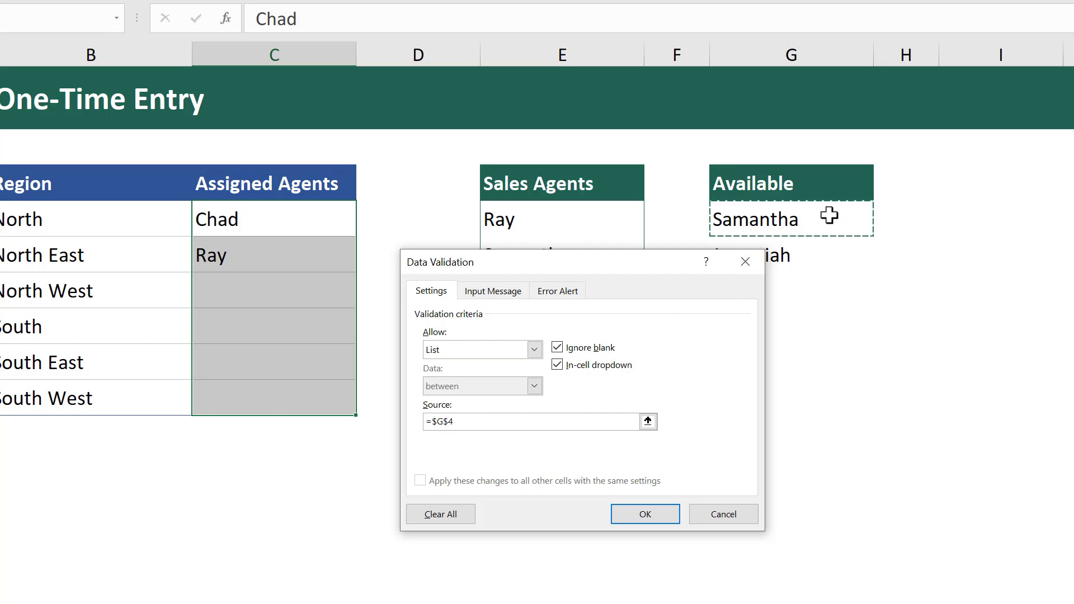
drag(639, 269, 515, 258)
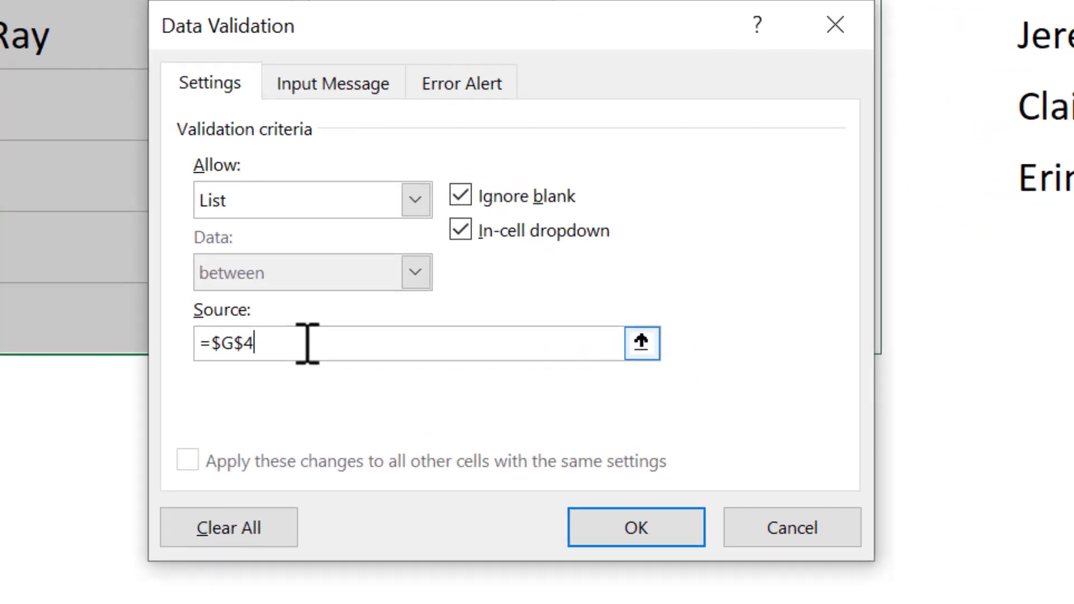
text(#)
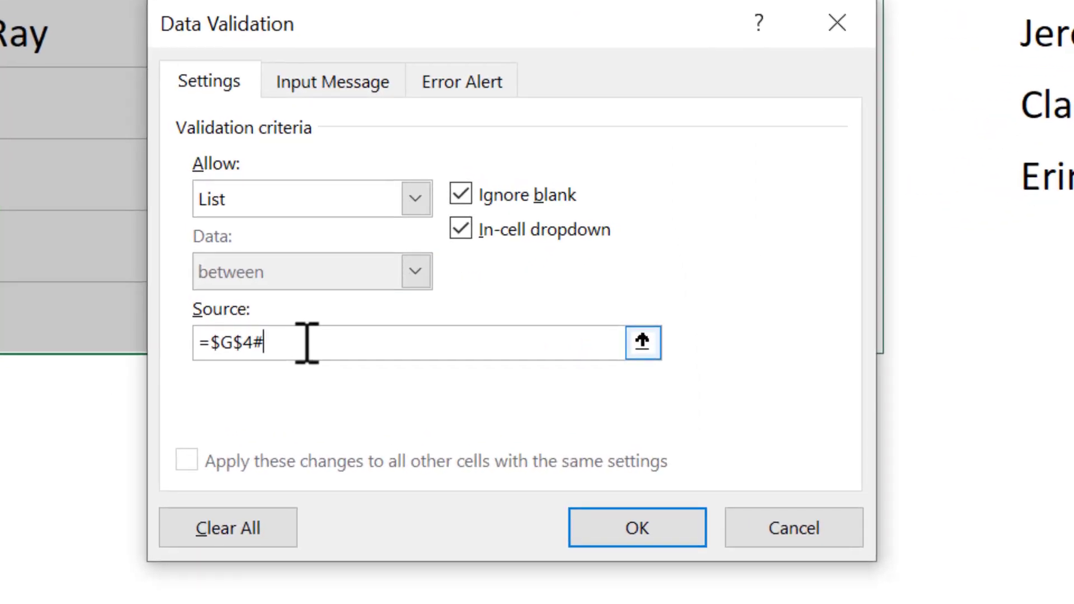
click(627, 529)
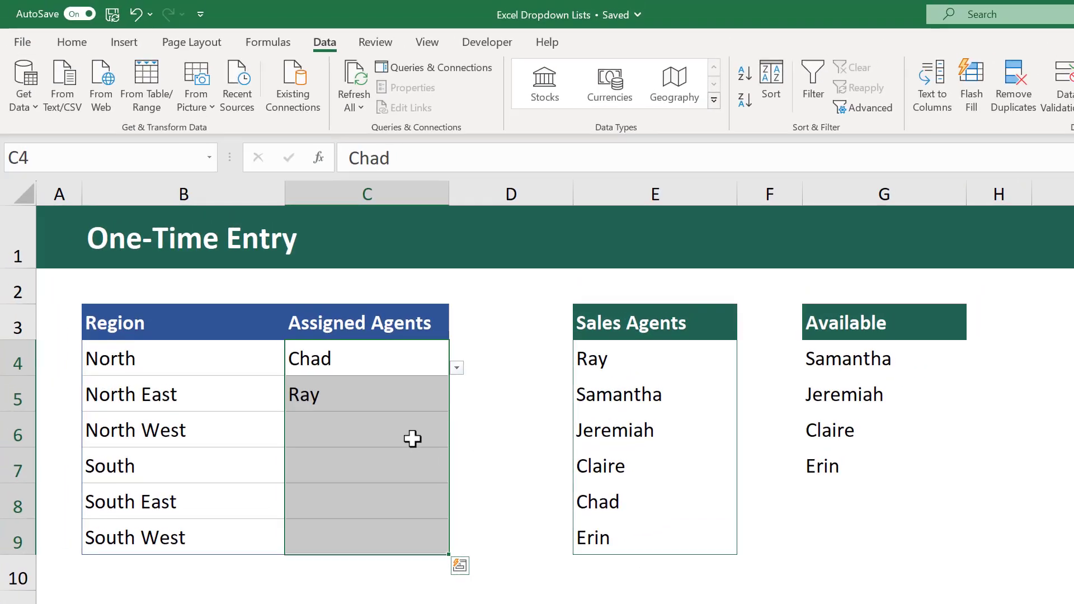
Assign the first agent offered in the dropdown to North West, and likewise the first one offered to South
click(255, 140)
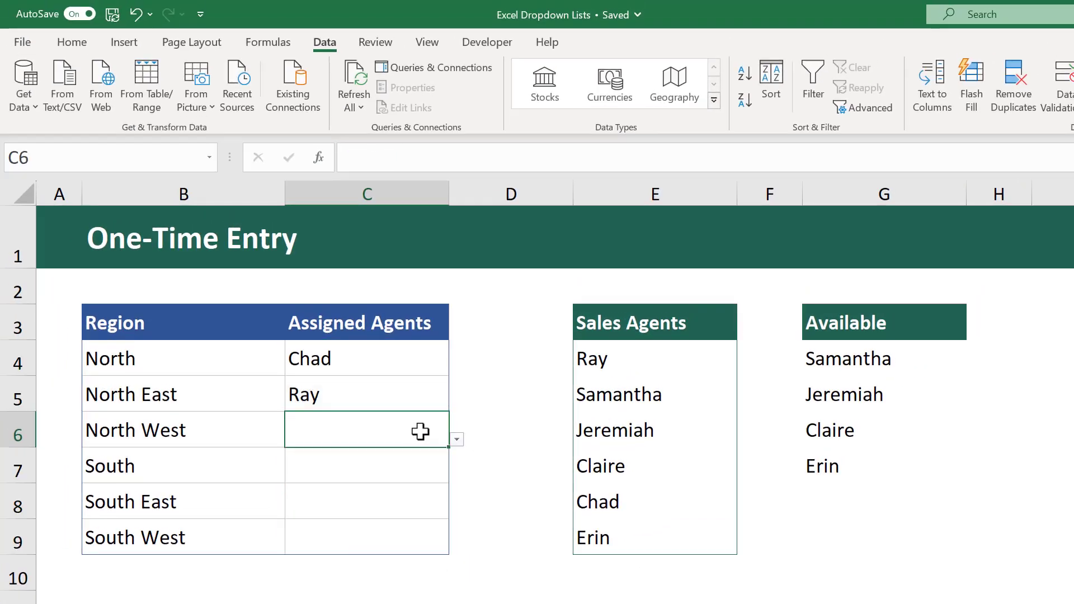
click(457, 439)
click(413, 455)
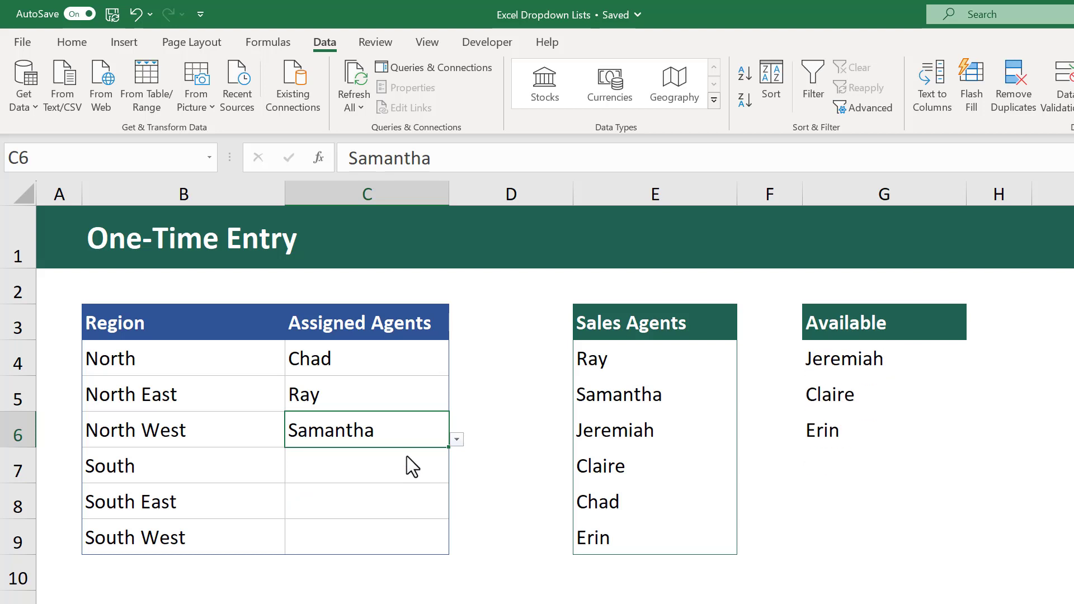
click(407, 456)
click(458, 475)
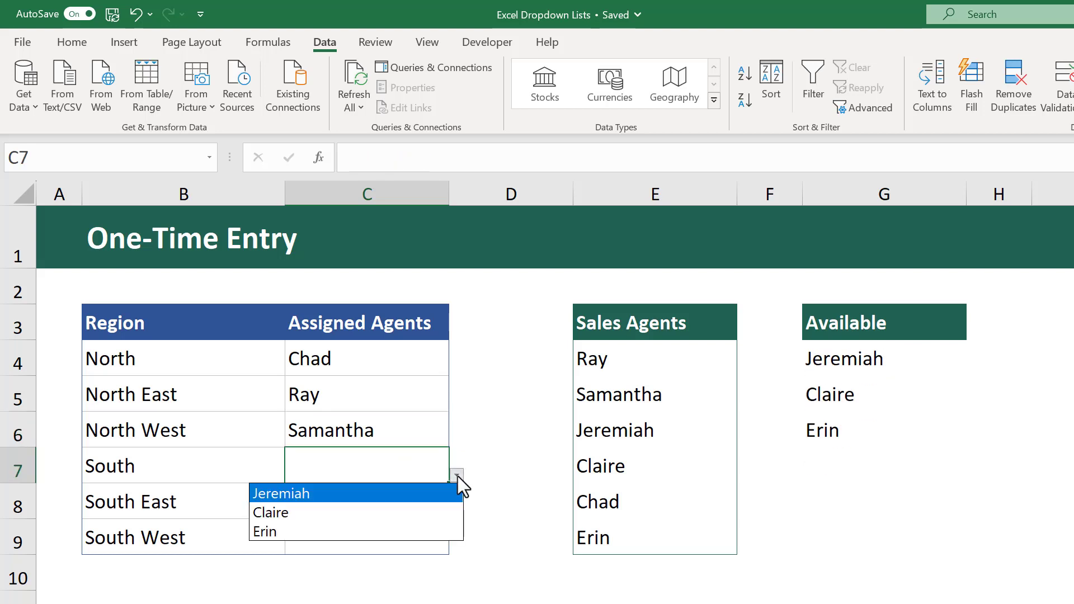
click(429, 496)
Assign the first agent offered in the dropdown to South East and select the South West cell C9
click(427, 492)
click(457, 511)
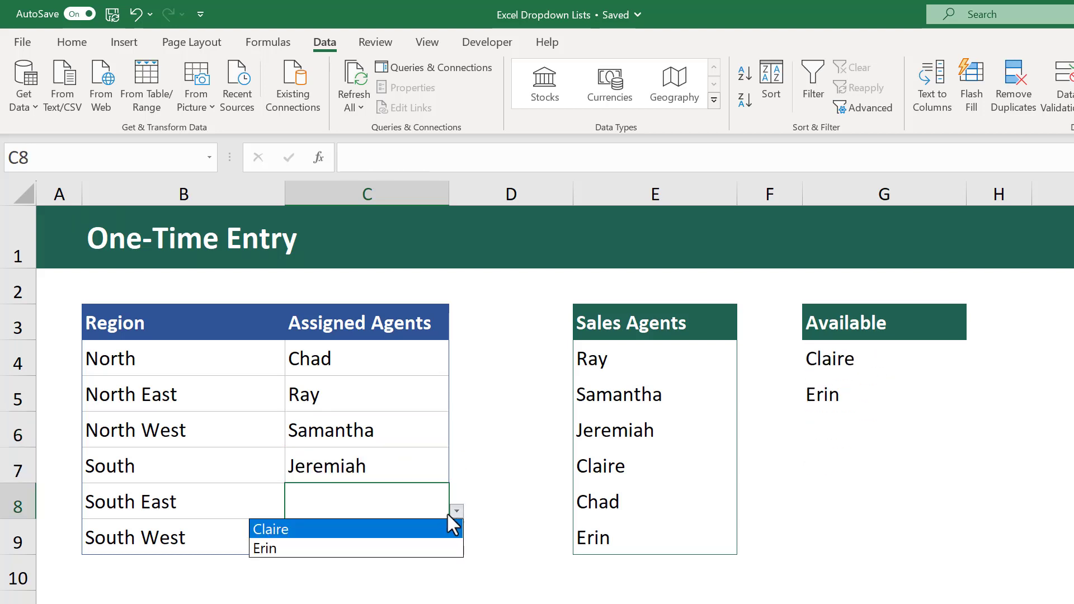
click(371, 532)
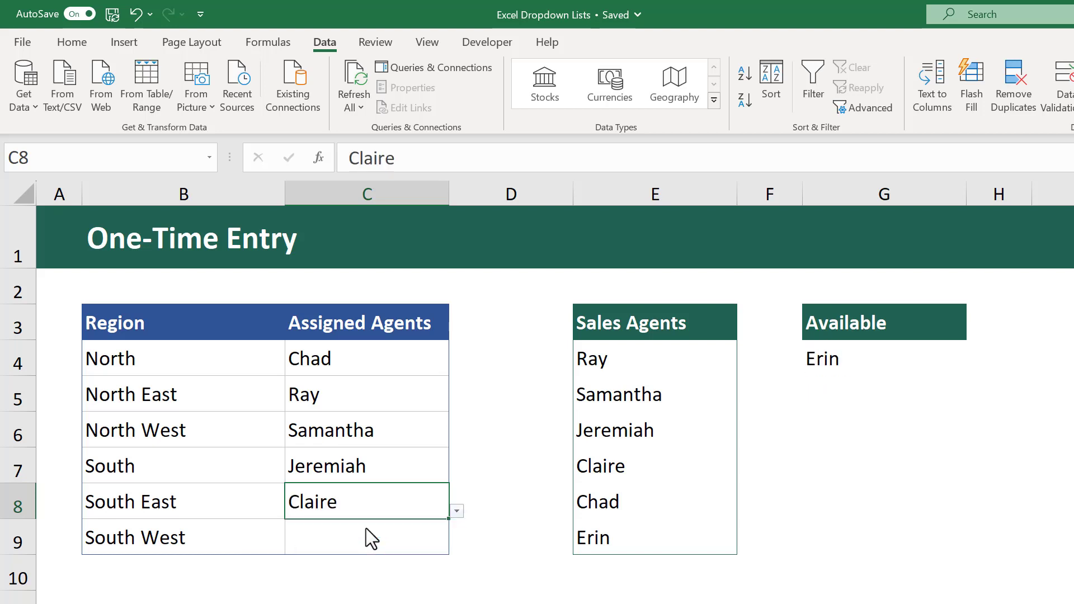
click(382, 537)
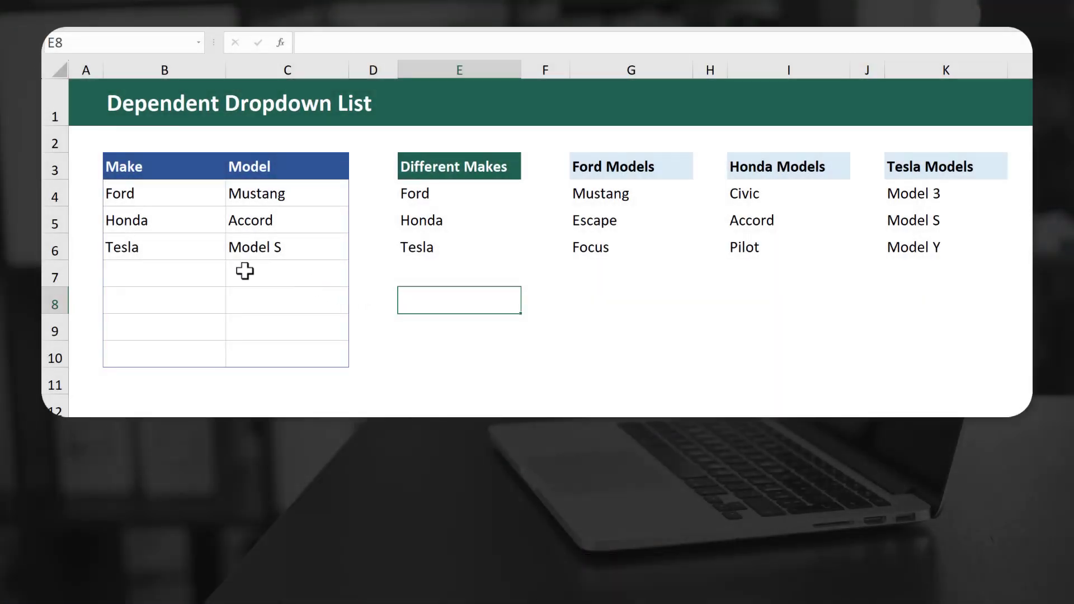
In the Dependent Dropdown List table, choose Ford as the make in B7 and Honda in B8
click(205, 275)
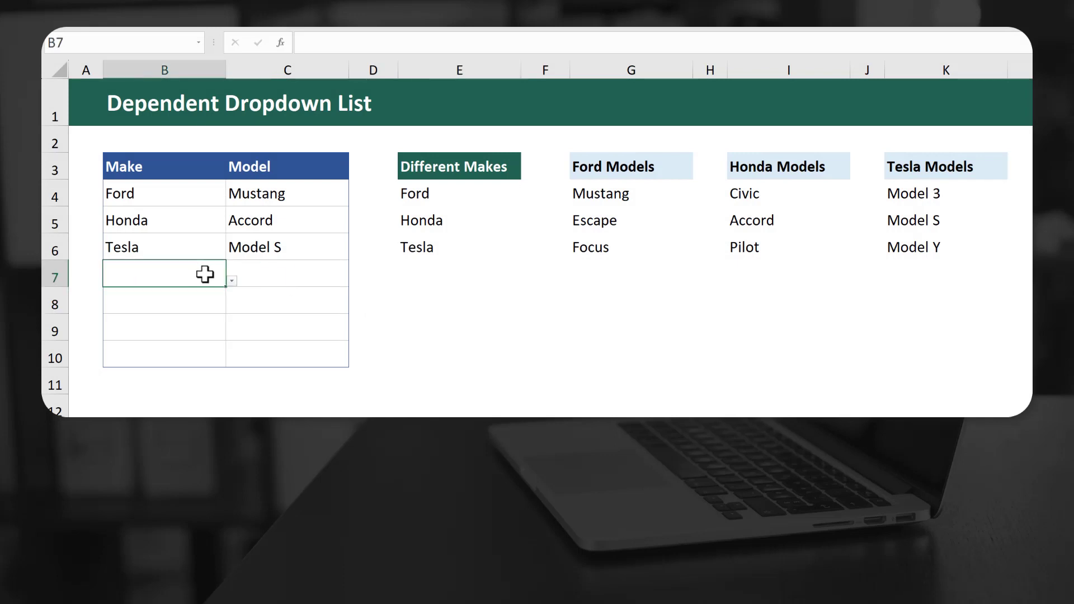
click(232, 281)
click(213, 294)
click(196, 300)
click(232, 308)
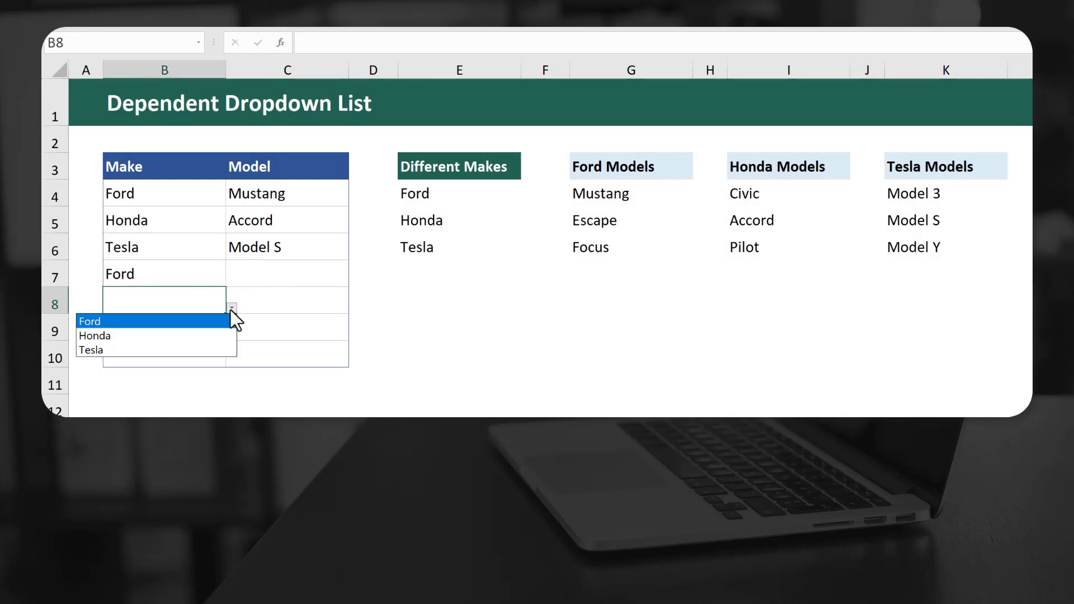
click(209, 335)
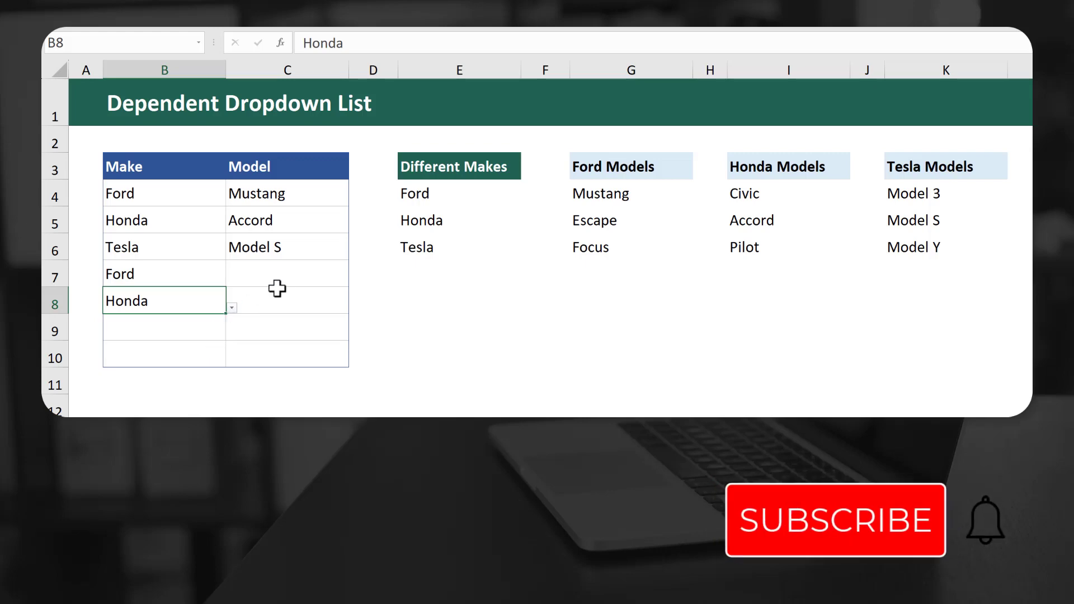
Choose Escape as the model for the Ford in row 7 and Civic for the Honda in row 8
click(319, 274)
click(355, 281)
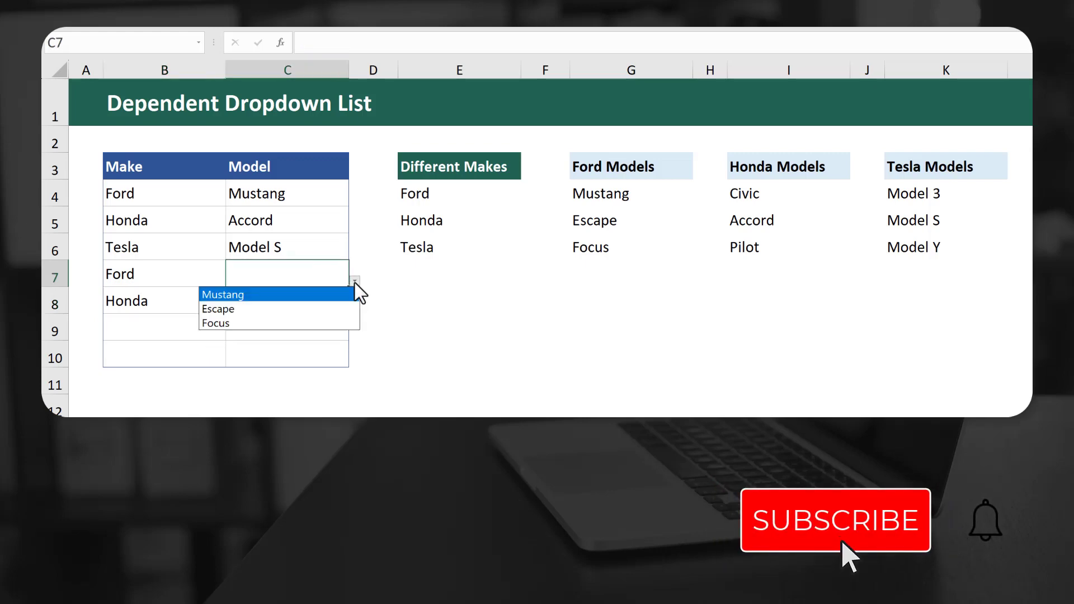
click(313, 307)
click(294, 296)
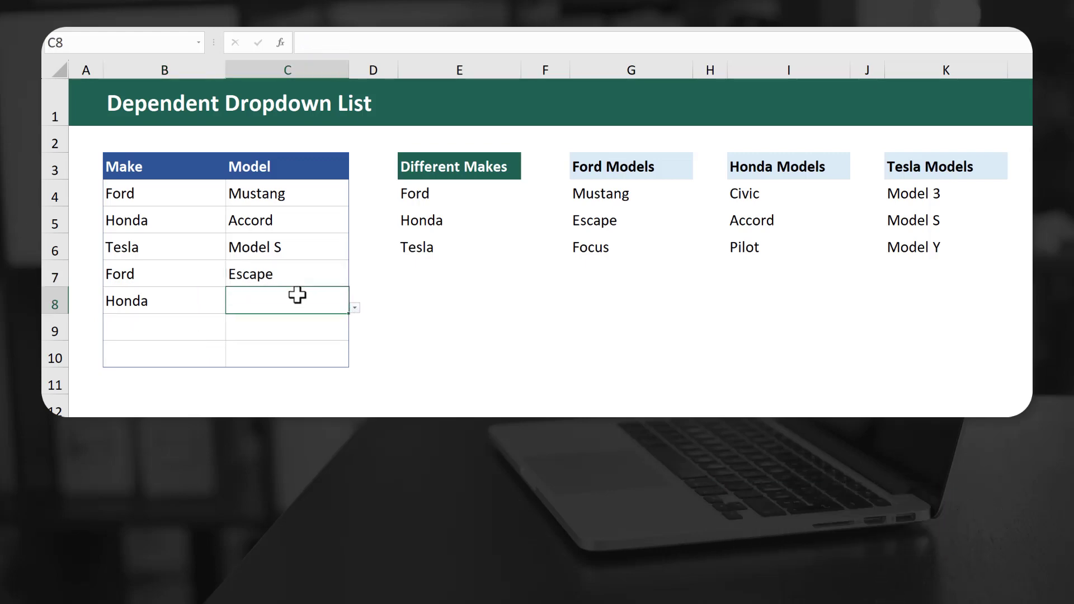
click(355, 308)
click(316, 323)
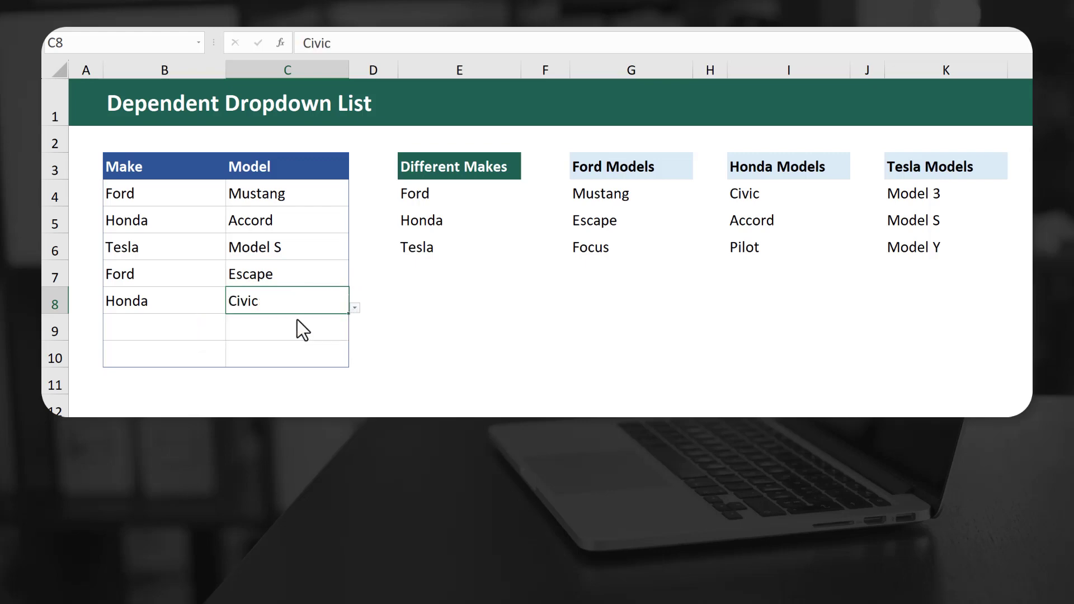
Choose Tesla from the make dropdown in B9
click(177, 323)
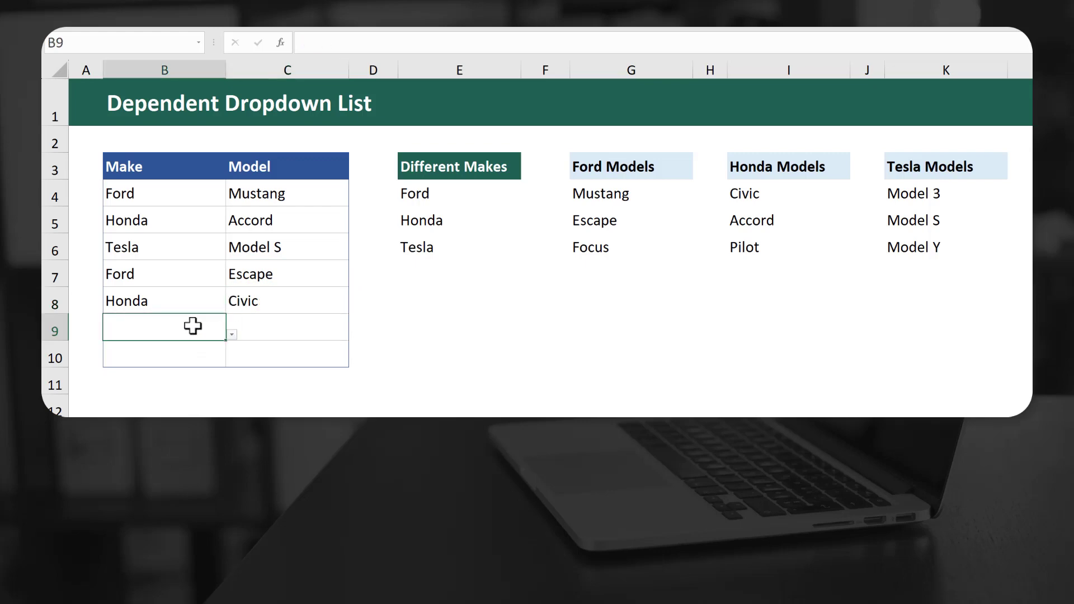
click(231, 334)
click(204, 377)
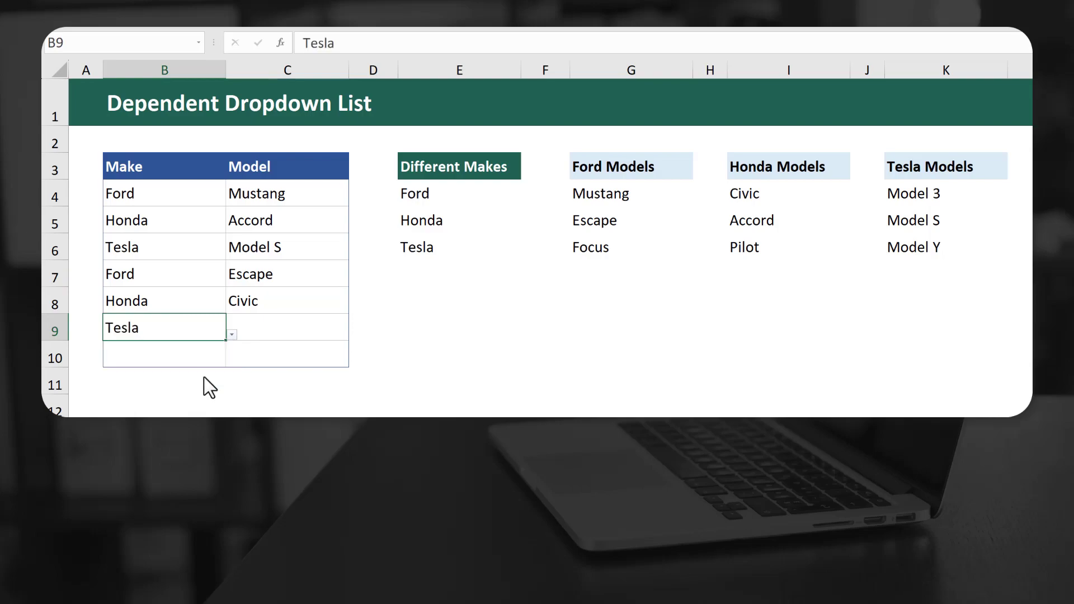